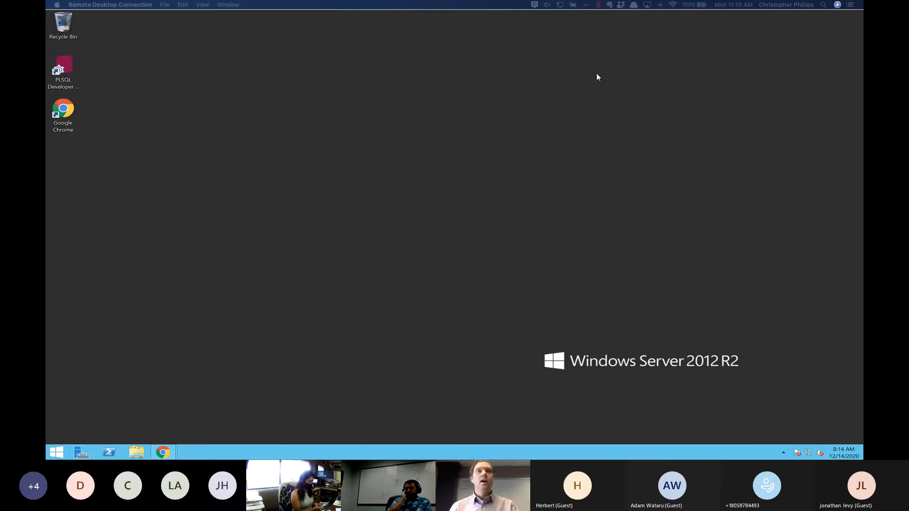
- Close the POSSE Ad Hoc page and log the current account off from POSSE
{"action": "left_click", "coordinate": [163, 453]}
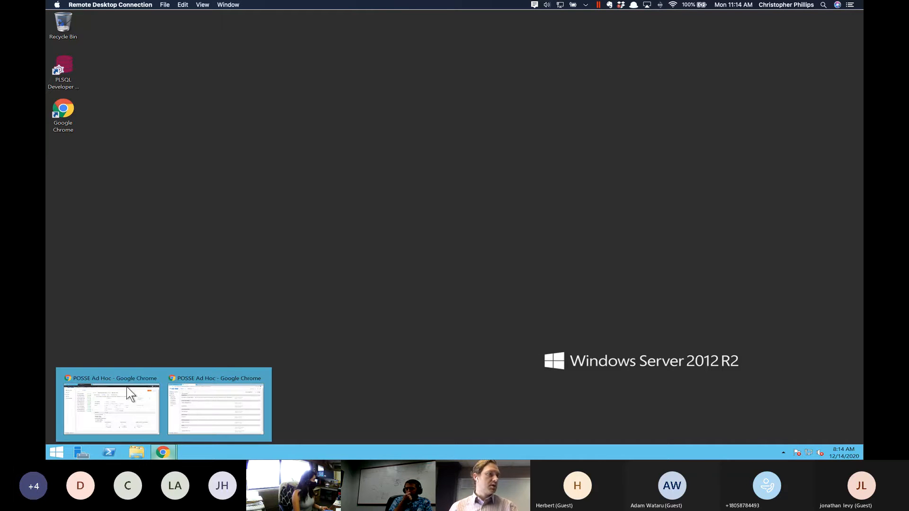
{"action": "left_click", "coordinate": [204, 402]}
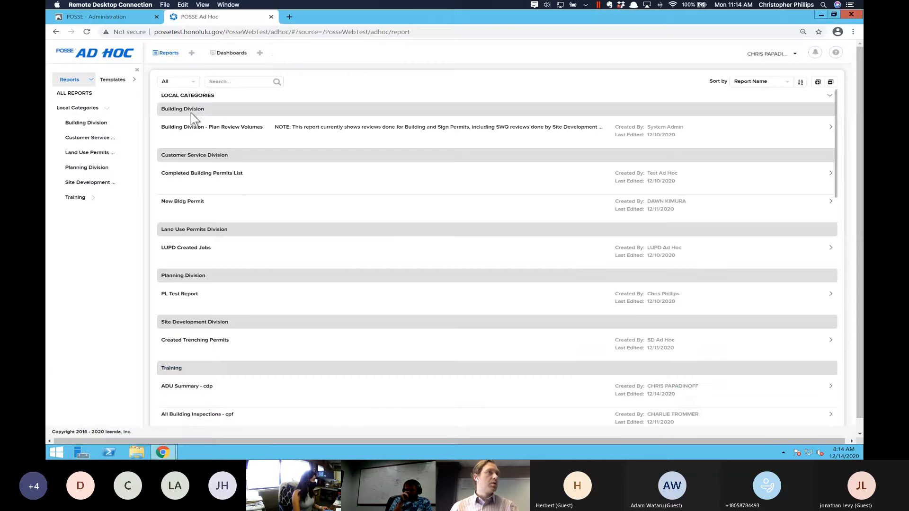
{"action": "middle_click", "coordinate": [238, 16]}
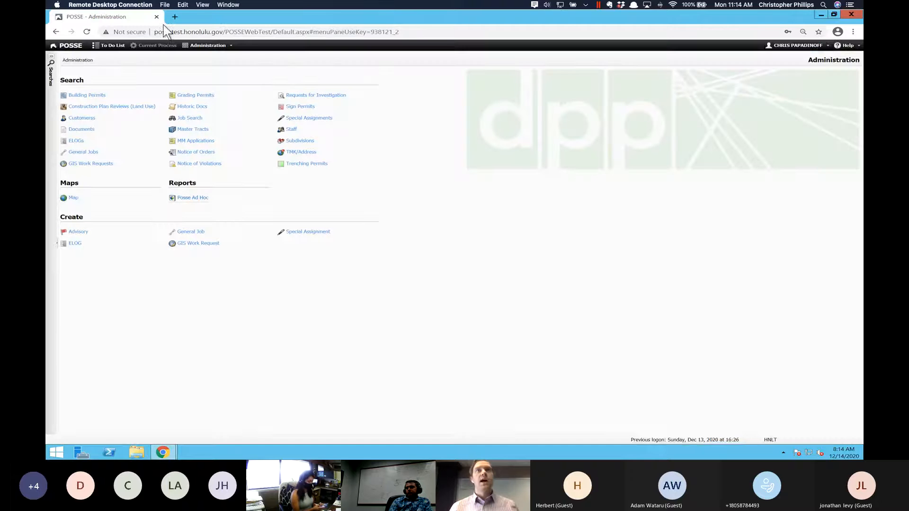
{"action": "left_click", "coordinate": [826, 46]}
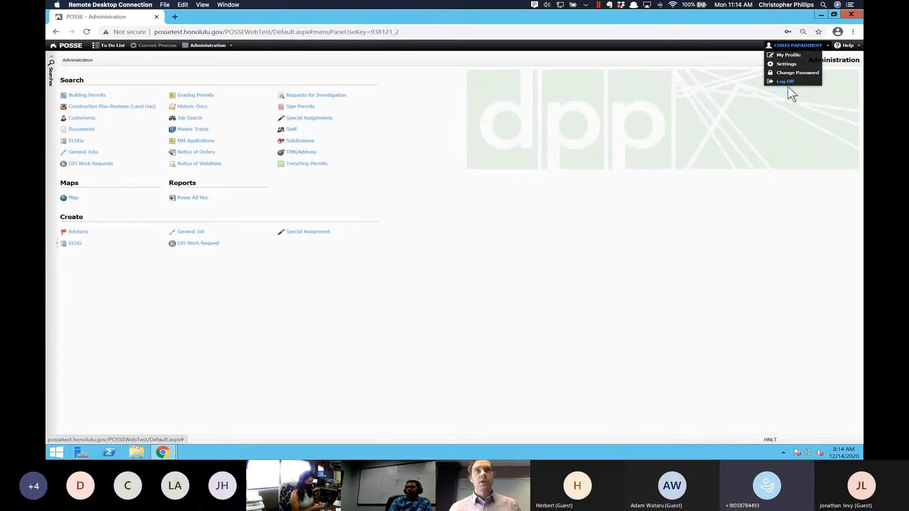
{"action": "left_click", "coordinate": [785, 83]}
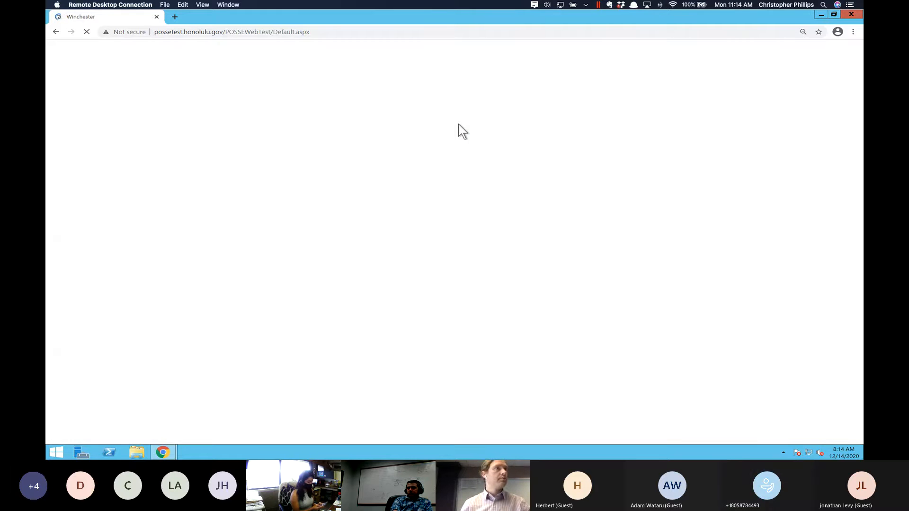
- Log on to POSSE with the user ID testuser and the account password
{"action": "left_click", "coordinate": [396, 29]}
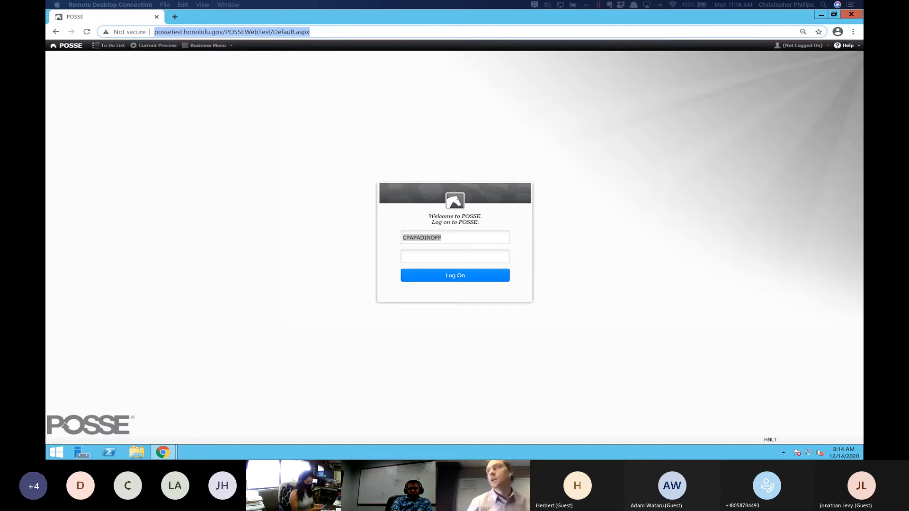
{"action": "left_click", "coordinate": [429, 240]}
{"action": "left_click", "coordinate": [452, 240]}
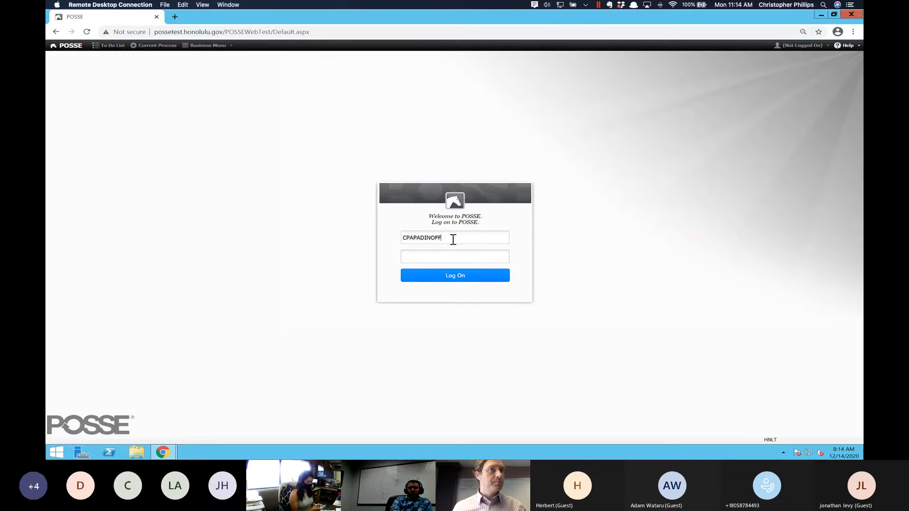
{"action": "double_click", "coordinate": [453, 240]}
{"action": "key", "text": "BackSpace"}
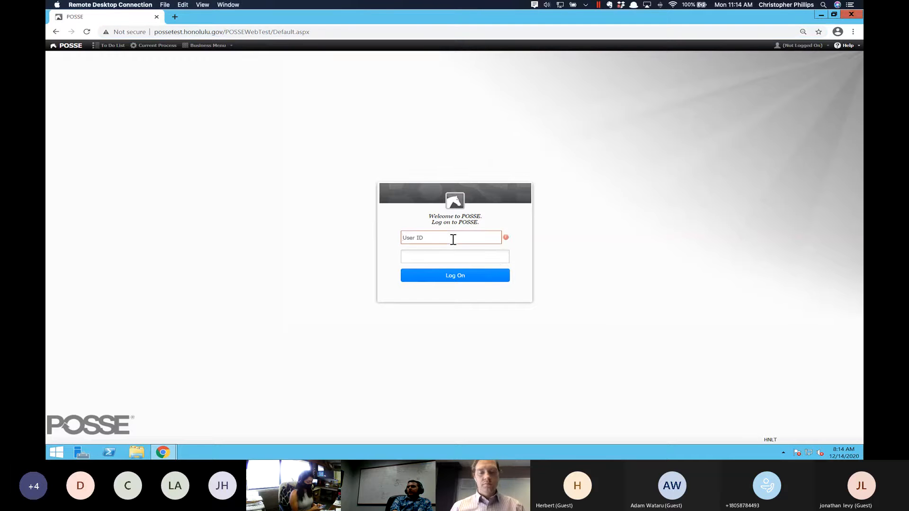
{"action": "type", "text": "testuser"}
{"action": "key", "text": "Tab"}
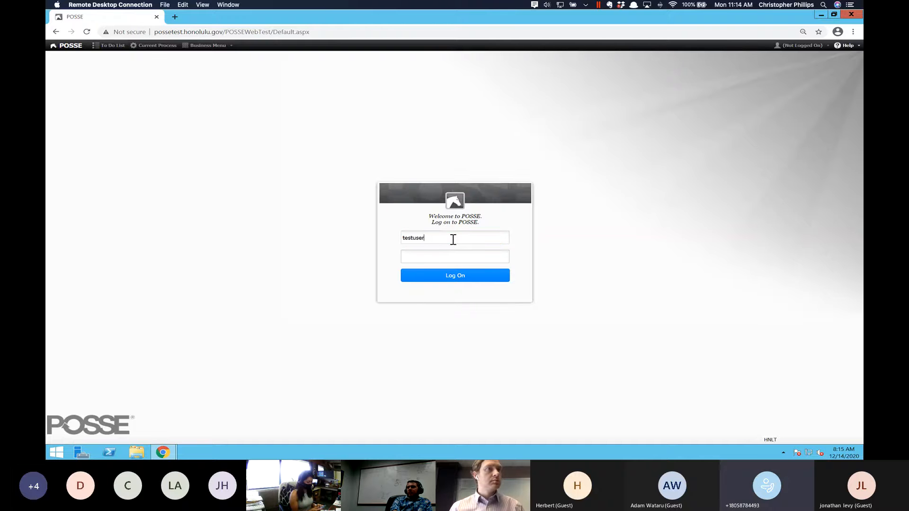
{"action": "type", "text": "•••••••"}
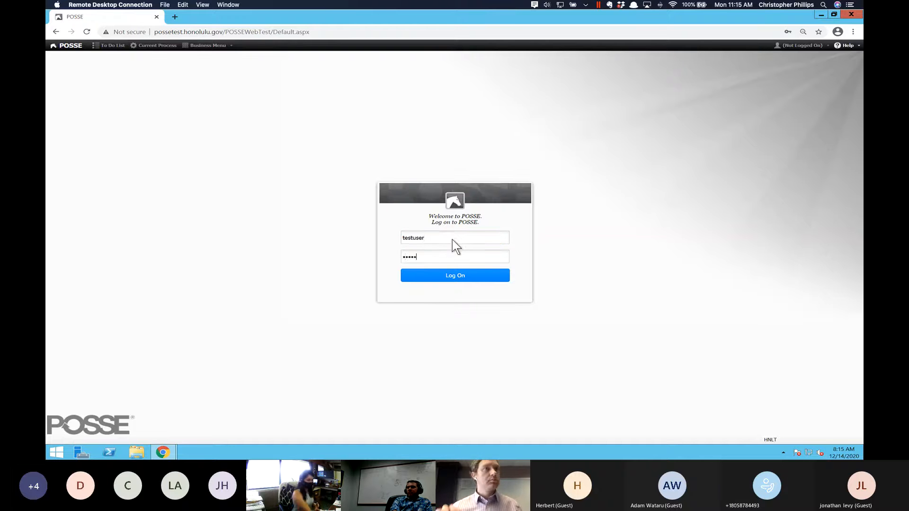
{"action": "key", "text": "Return"}
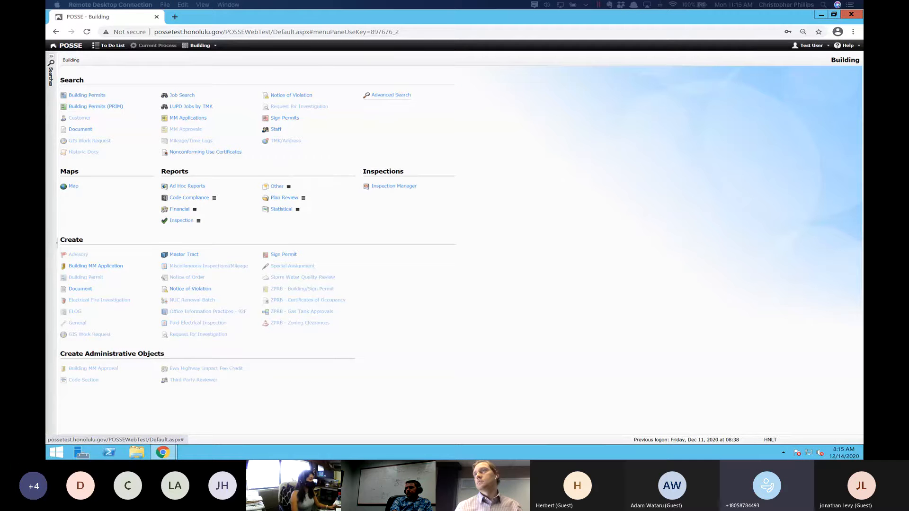
{"action": "left_click", "coordinate": [184, 186]}
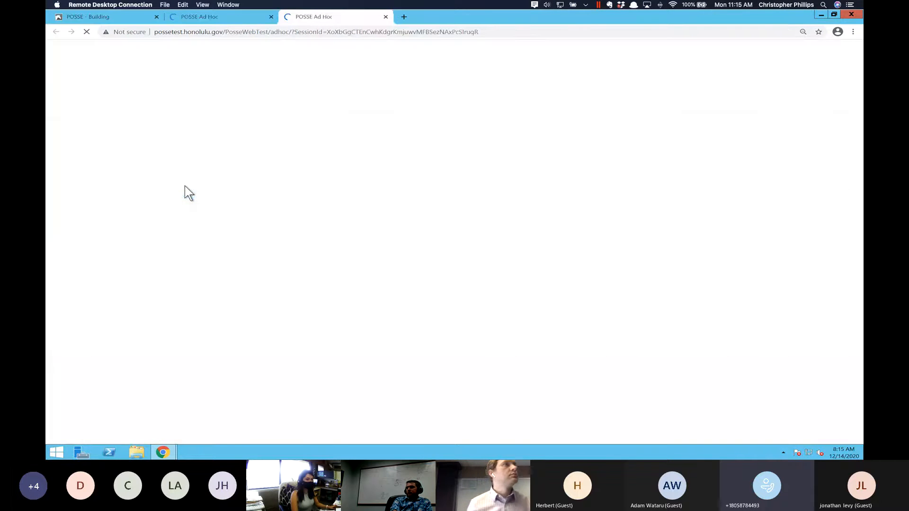
{"action": "left_click", "coordinate": [385, 17]}
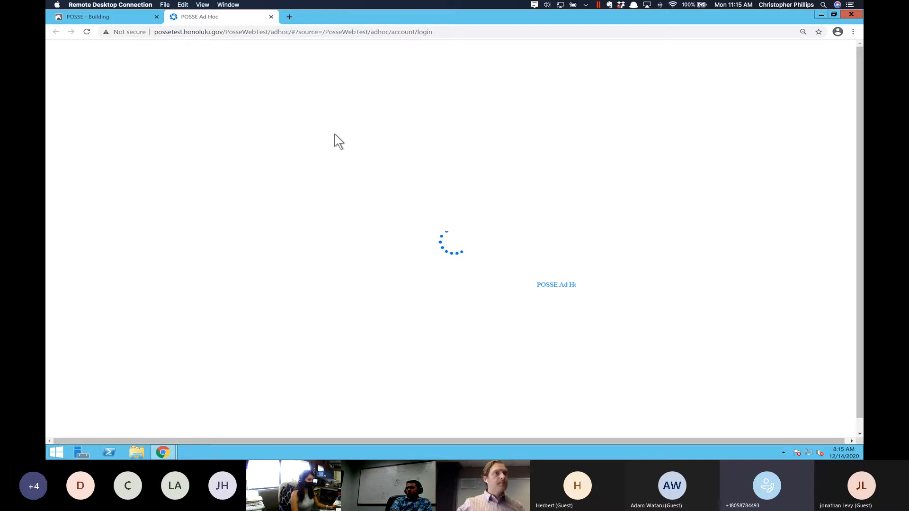
{"action": "left_click", "coordinate": [516, 34]}
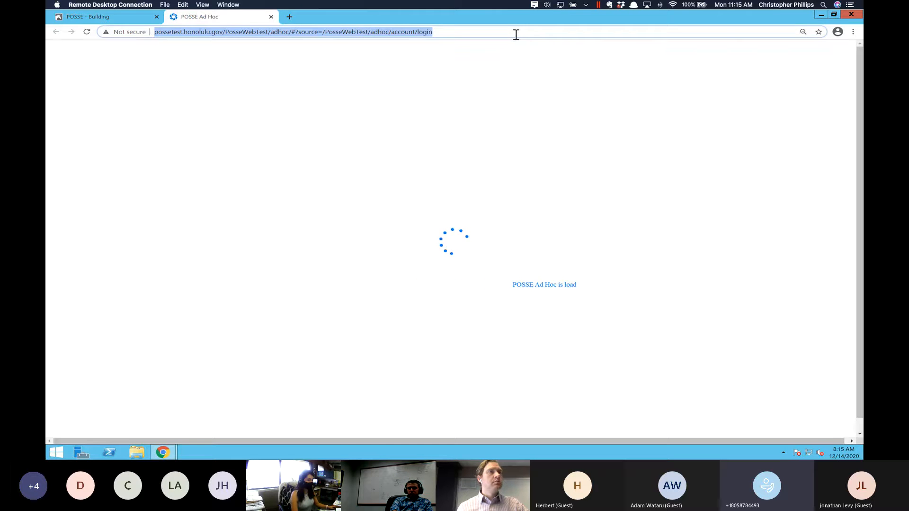
{"action": "key", "text": "Return"}
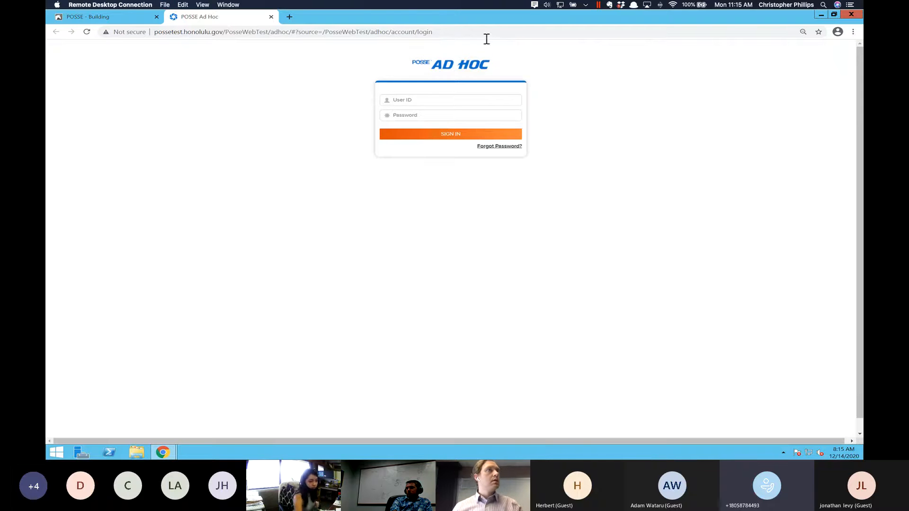
{"action": "key", "text": "ctrl+w"}
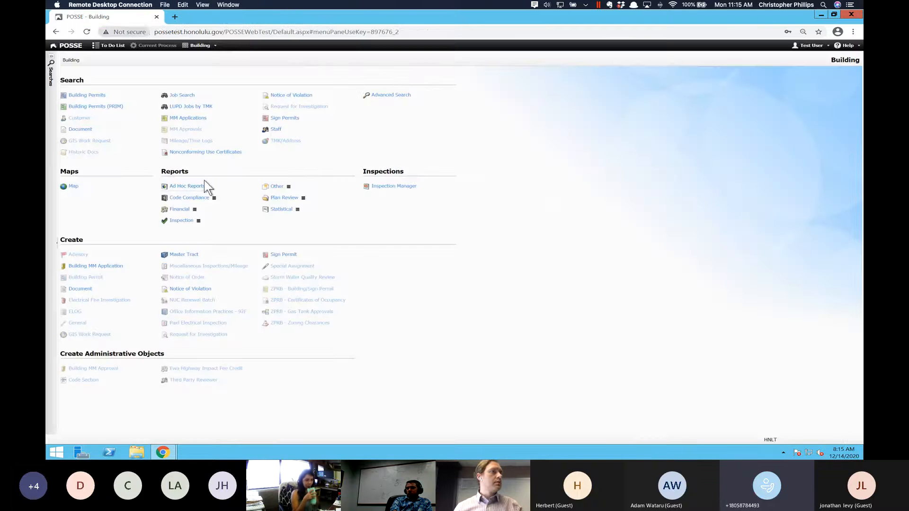
- Open Ad Hoc Reports from the Building page
{"action": "left_click", "coordinate": [189, 186]}
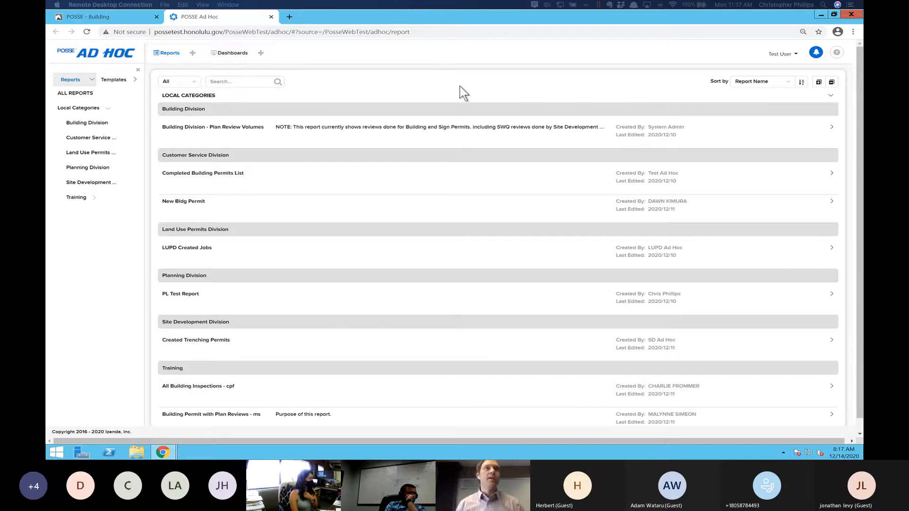
- Switch to the Visual Studio Code notes and paste the Report 3 - Gauge outline at line 13, below the Report 2 outline
{"action": "key", "text": "ctrl+Right"}
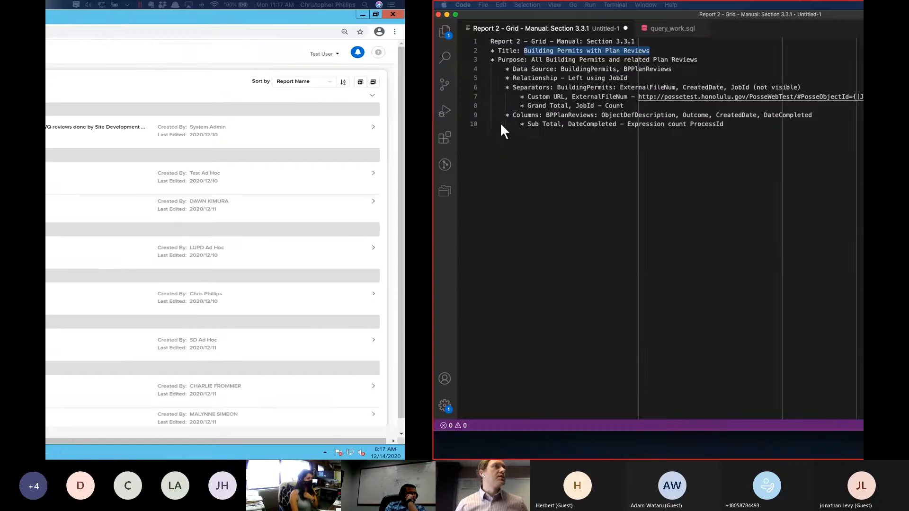
{"action": "left_click", "coordinate": [362, 197]}
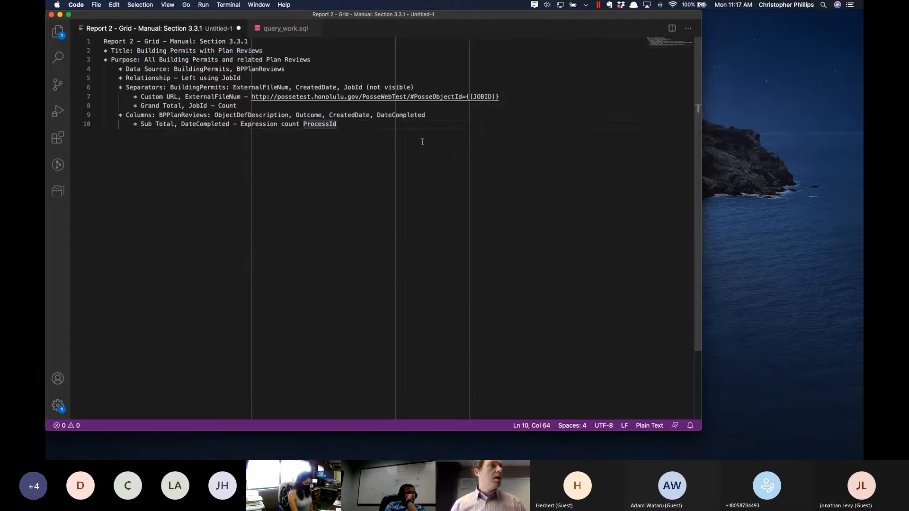
{"action": "key", "text": "Return"}
{"action": "key", "text": "Return"}
{"action": "key", "text": "Return"}
{"action": "key", "text": "BackSpace"}
{"action": "key", "text": "BackSpace"}
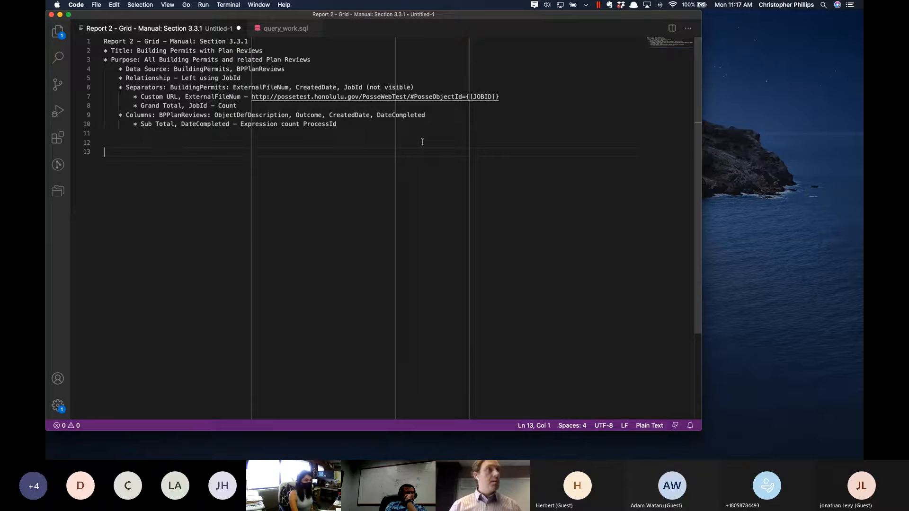
{"action": "key", "text": "super+equal"}
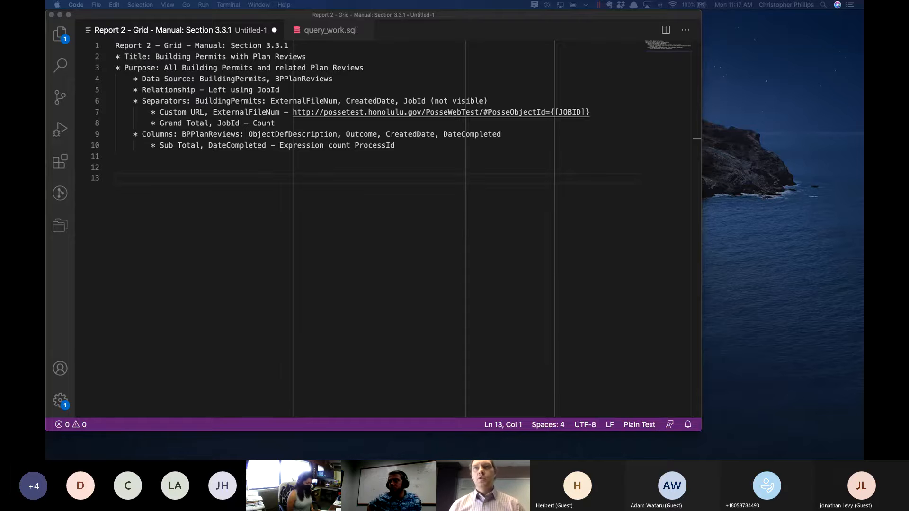
{"action": "left_click", "coordinate": [290, 239]}
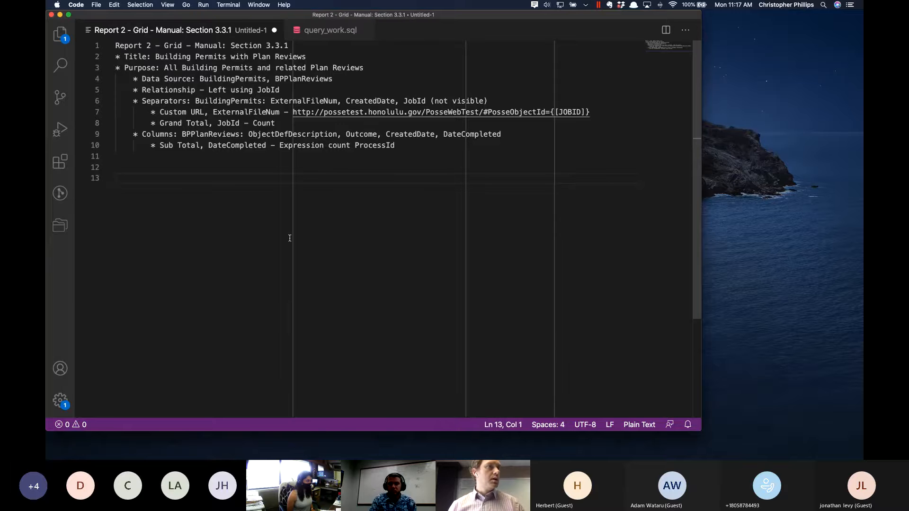
{"action": "key", "text": "super+v"}
- Copy the Report 3 title text "Notices of Violation - Average Days to Issue"
{"action": "left_click", "coordinate": [186, 182]}
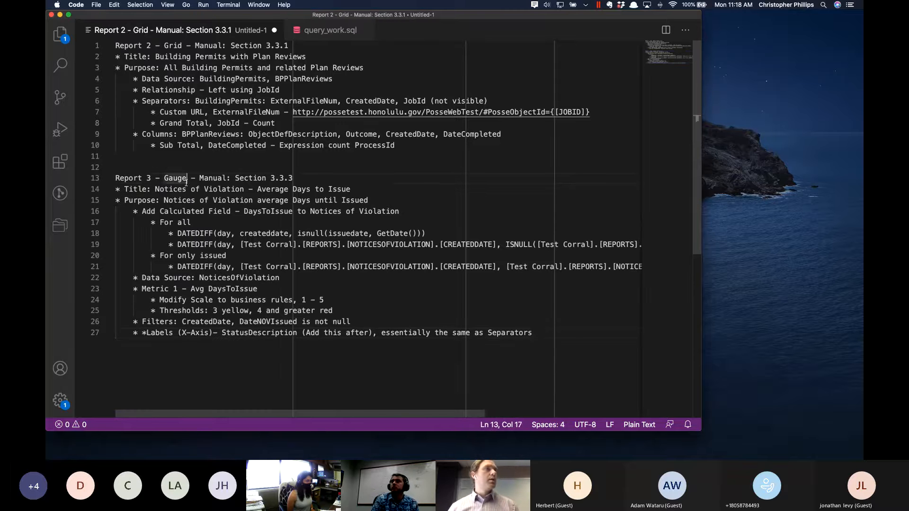
{"action": "key", "text": "super+Left"}
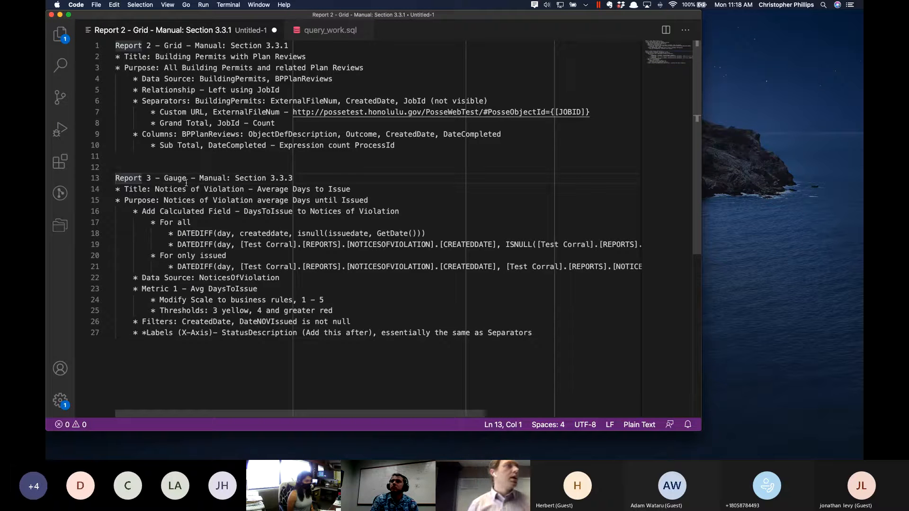
{"action": "double_click", "coordinate": [156, 189]}
{"action": "key", "text": "shift+End"}
{"action": "key", "text": "ctrl+c"}
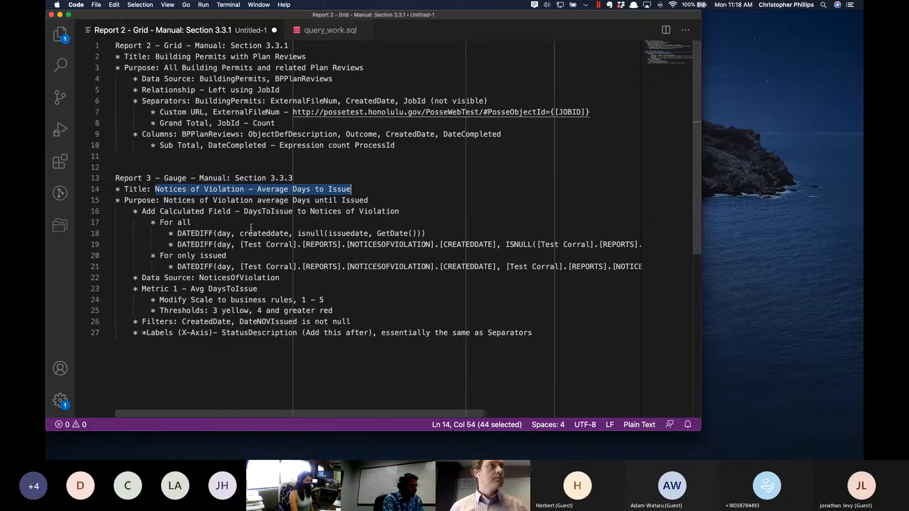
- Examine the Report 3 outline's DaysToIssue calculated field, its DATEDIFF expressions and the data source
{"action": "left_click", "coordinate": [277, 211]}
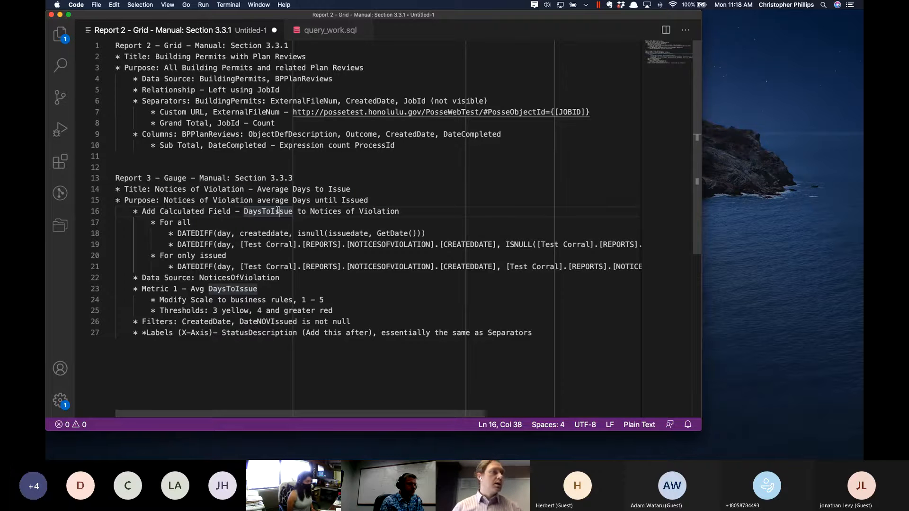
{"action": "scroll", "coordinate": [197, 266], "scroll_direction": "down", "scroll_amount": 2}
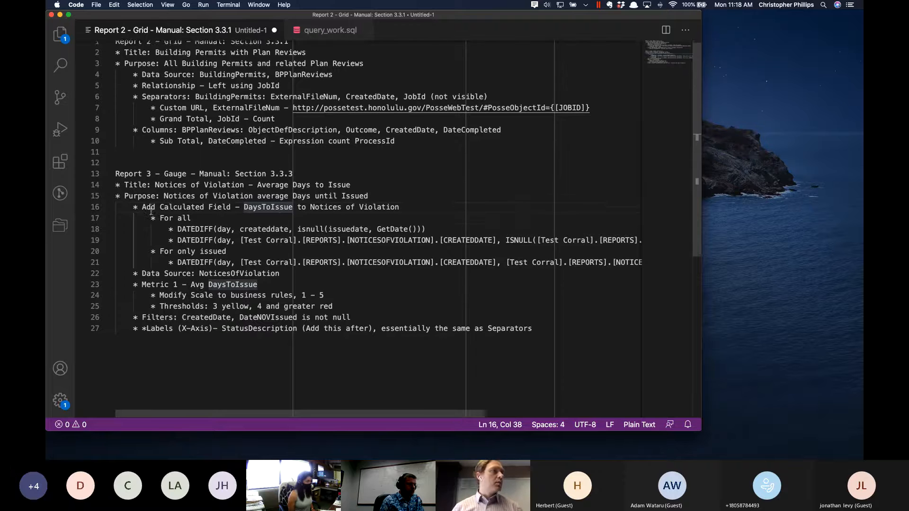
{"action": "double_click", "coordinate": [216, 252]}
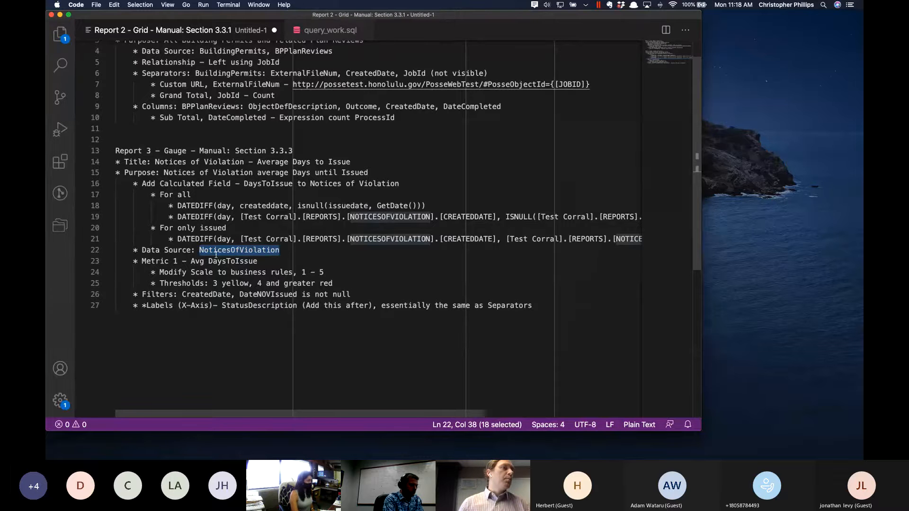
{"action": "left_click", "coordinate": [262, 192]}
{"action": "scroll", "coordinate": [193, 185], "scroll_direction": "down", "scroll_amount": 2}
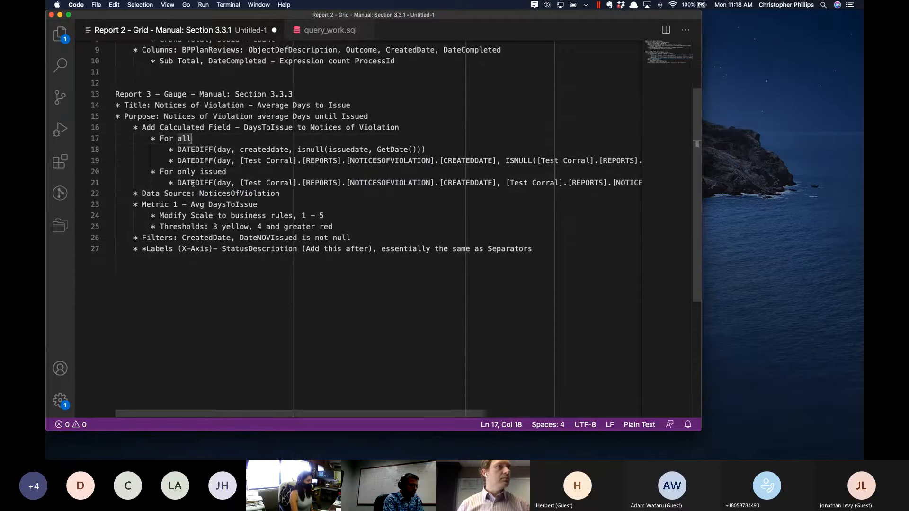
{"action": "left_click", "coordinate": [172, 127]}
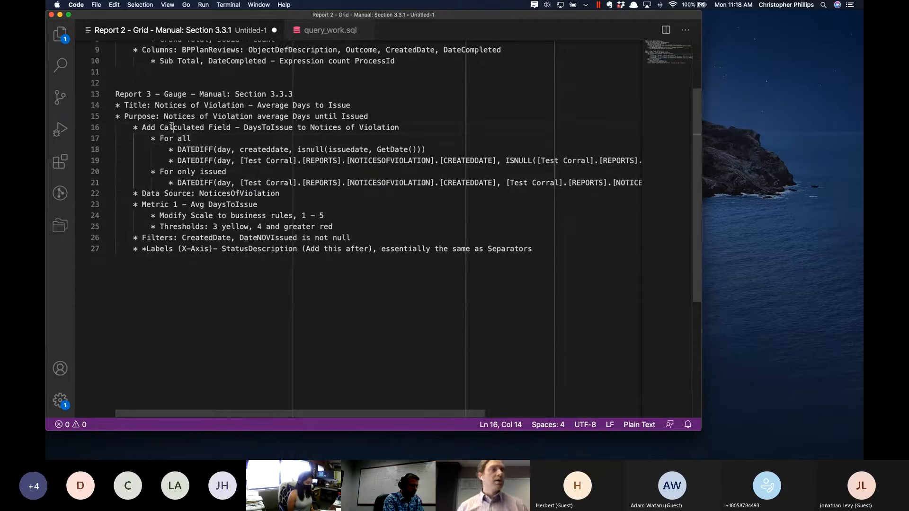
{"action": "double_click", "coordinate": [171, 126]}
{"action": "key", "text": "shift+alt+Right"}
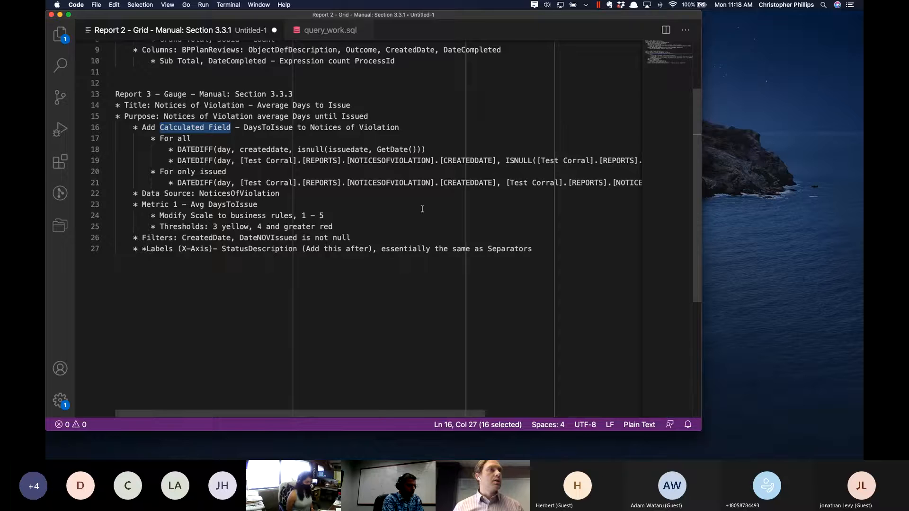
- Switch back to POSSE Ad Hoc in the remote desktop session and start a new report
{"action": "key", "text": "super+Tab"}
{"action": "left_click", "coordinate": [169, 52]}
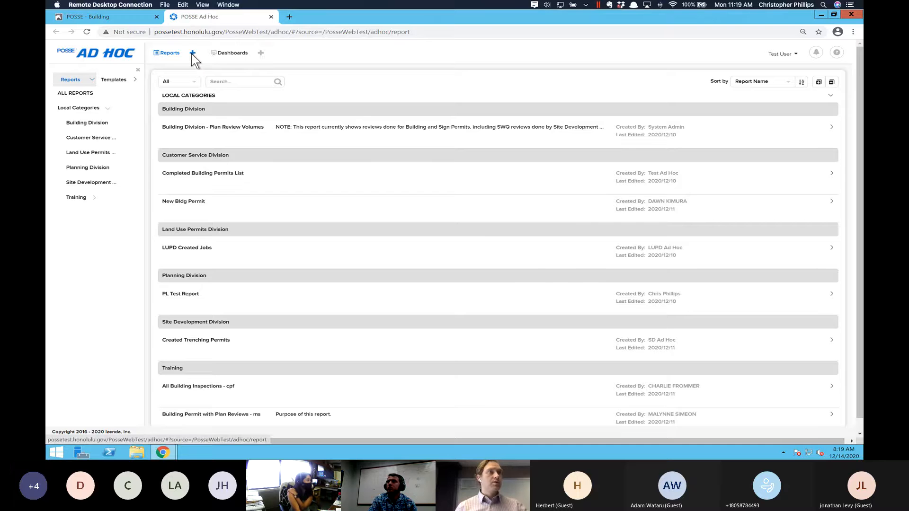
{"action": "left_click", "coordinate": [192, 53]}
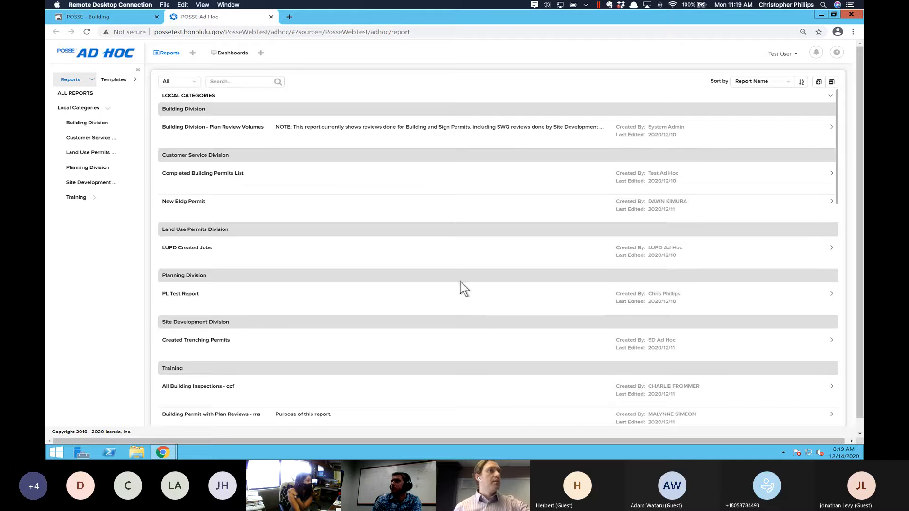
{"action": "left_click", "coordinate": [171, 53]}
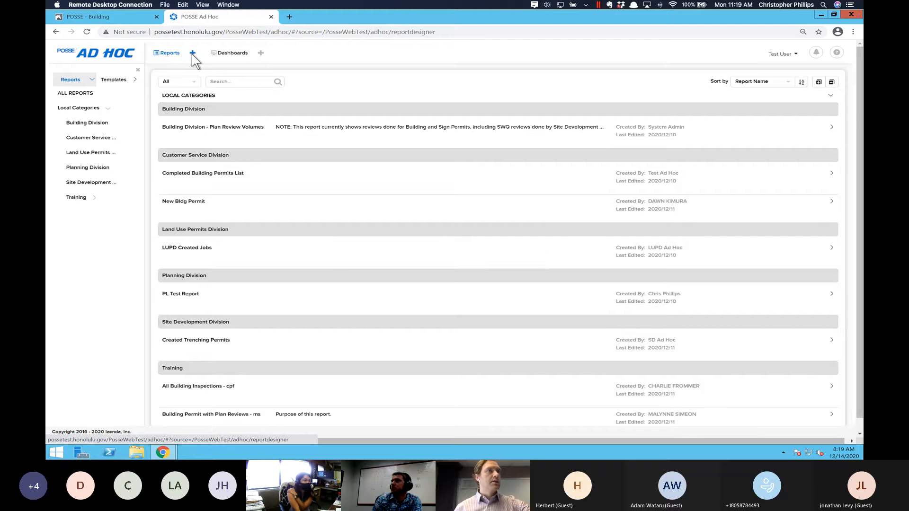
{"action": "left_click", "coordinate": [193, 54]}
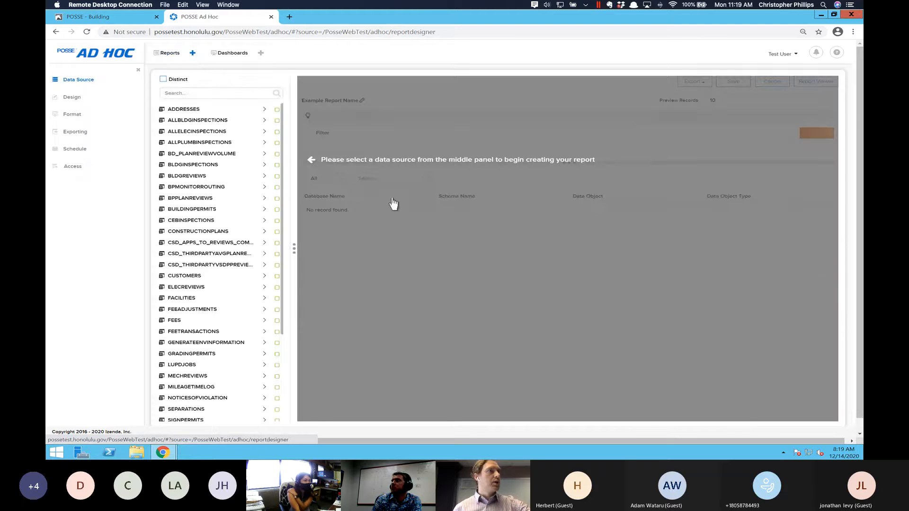
- Search the data sources for "notice" and select NOTICESOFVIOLATION for the report
{"action": "left_click", "coordinate": [217, 95]}
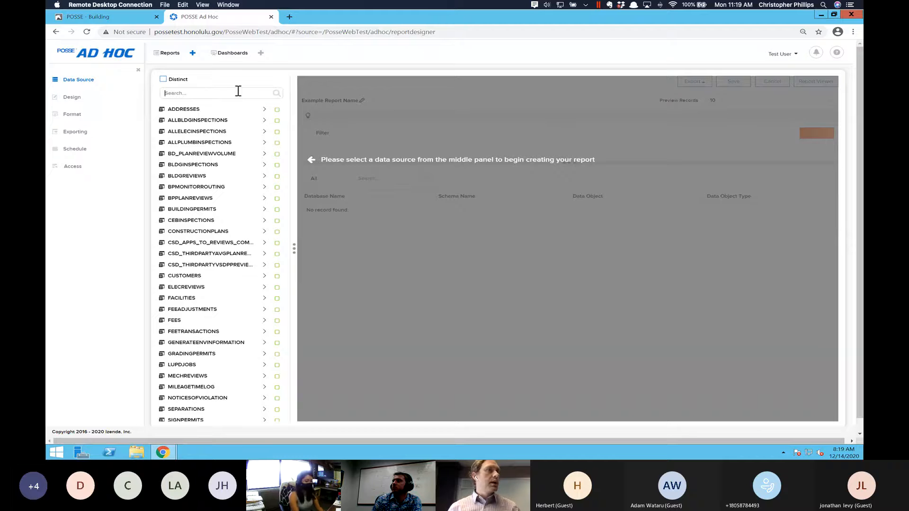
{"action": "type", "text": "notice"}
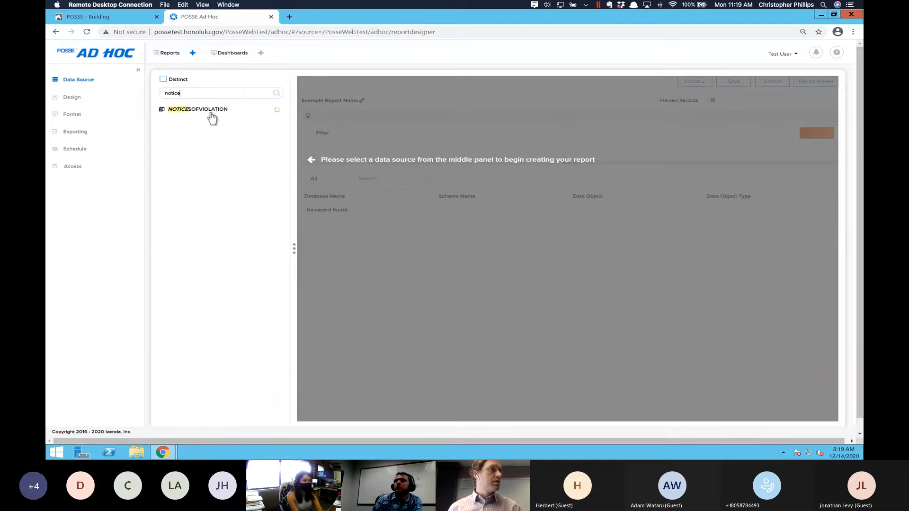
{"action": "left_click", "coordinate": [277, 112]}
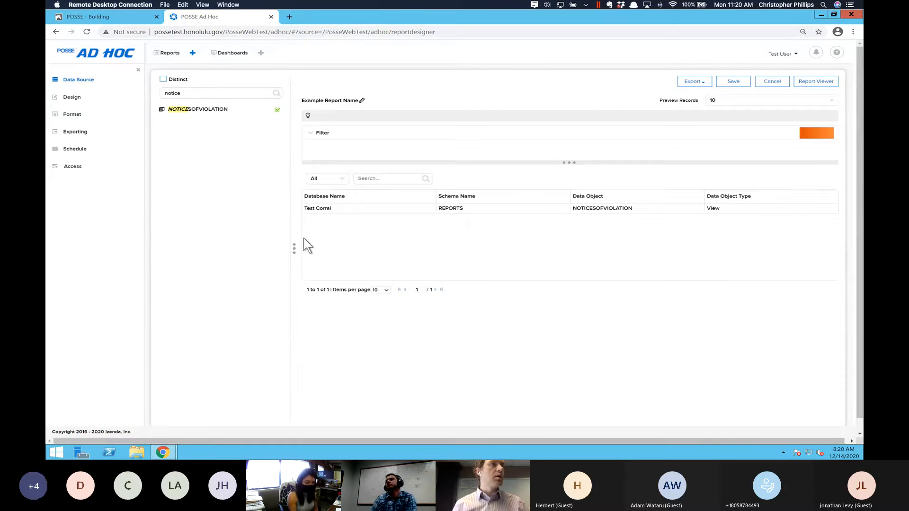
- In the report design, name the report "Notices of Violation - Average Days to Issue" and create a gauge report part
{"action": "left_click", "coordinate": [73, 98]}
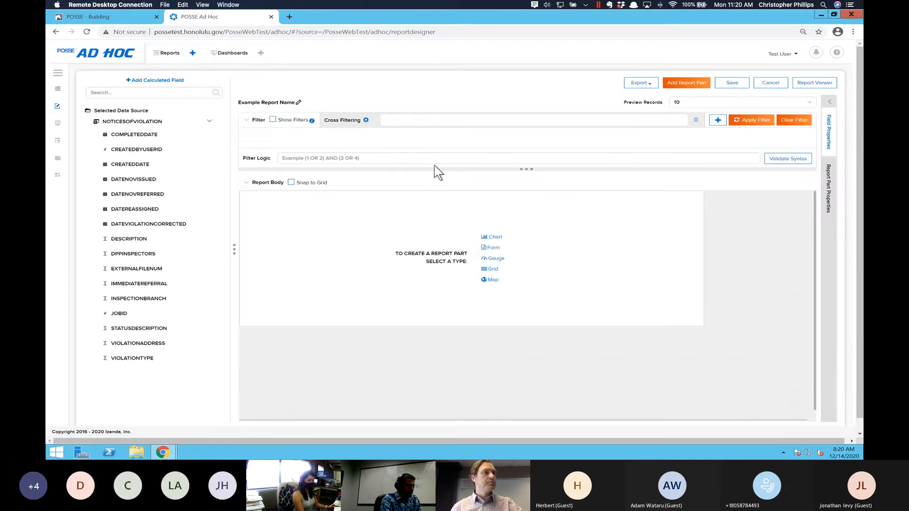
{"action": "left_click", "coordinate": [299, 102]}
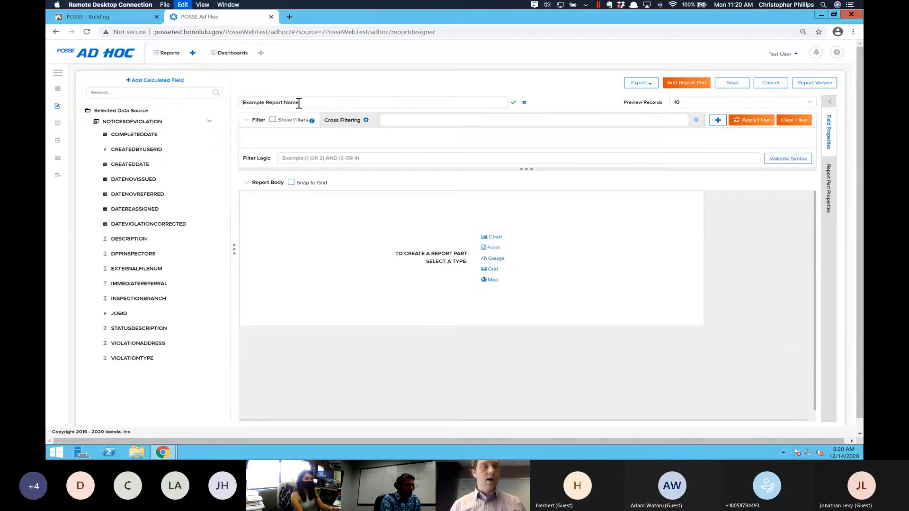
{"action": "key", "text": "ctrl+a"}
{"action": "key", "text": "BackSpace"}
{"action": "key", "text": "ctrl+v"}
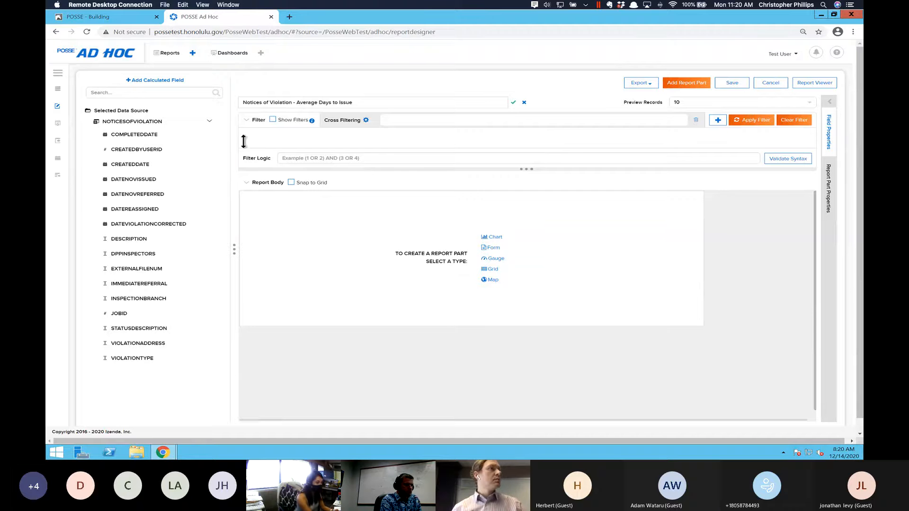
{"action": "left_click", "coordinate": [497, 260]}
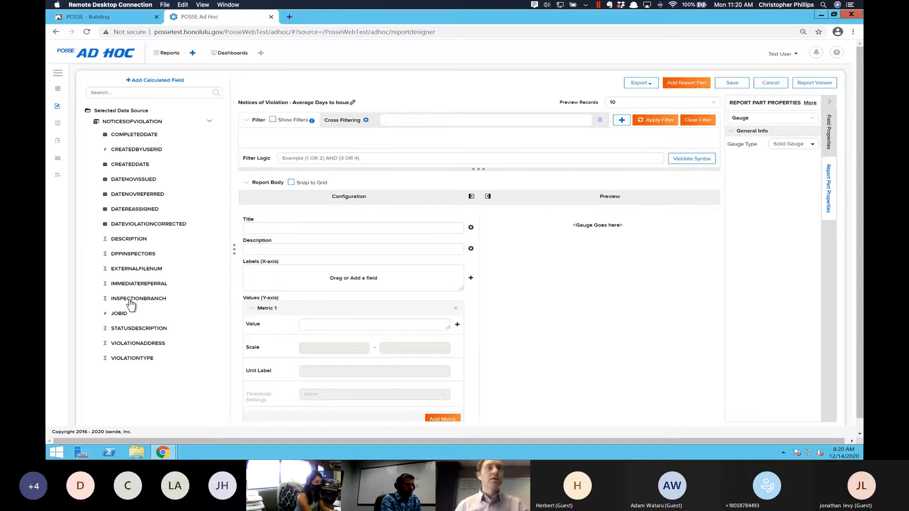
- Switch to the Visual Studio Code notes and examine the DaysToIssue calculated field and the DATENOVISSUED argument in its DATEDIFF expressions
{"action": "key", "text": "super+Tab"}
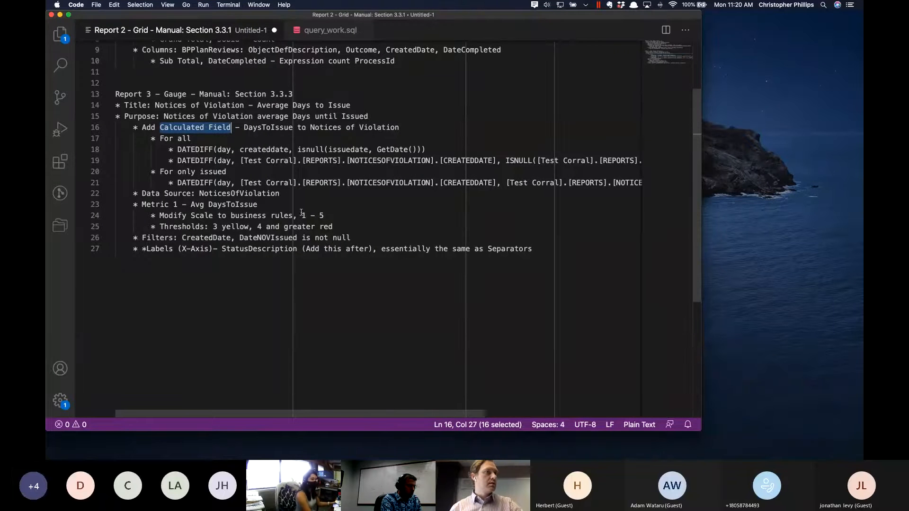
{"action": "scroll", "coordinate": [256, 218], "scroll_direction": "down", "scroll_amount": 2}
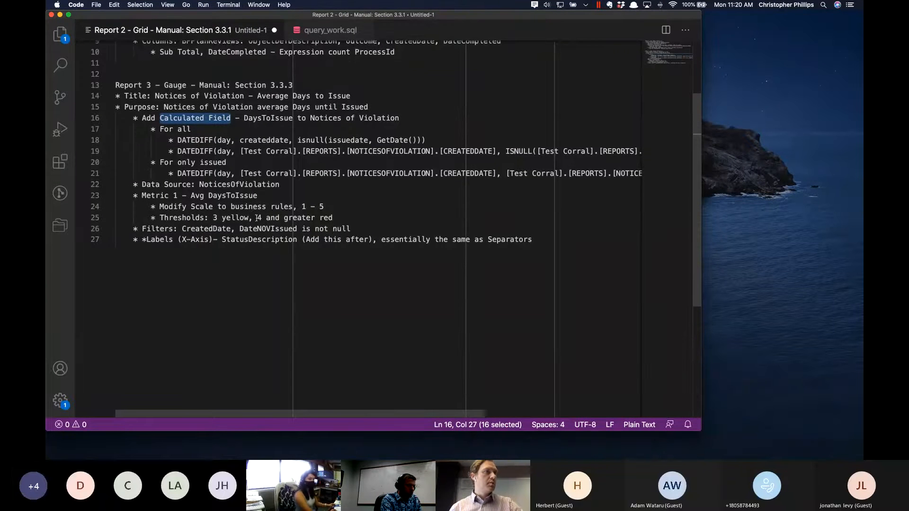
{"action": "double_click", "coordinate": [191, 115]}
{"action": "double_click", "coordinate": [185, 106]}
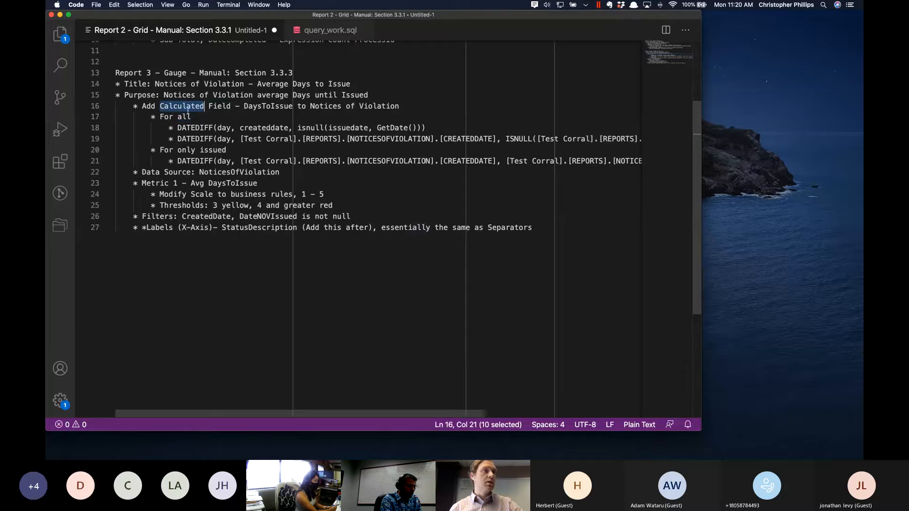
{"action": "left_click", "coordinate": [252, 106]}
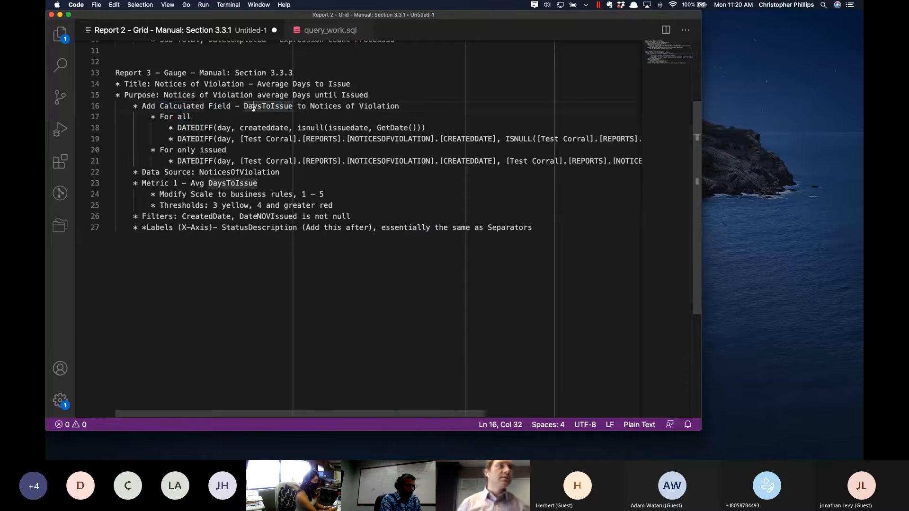
{"action": "scroll", "coordinate": [300, 142], "scroll_direction": "down", "scroll_amount": 2}
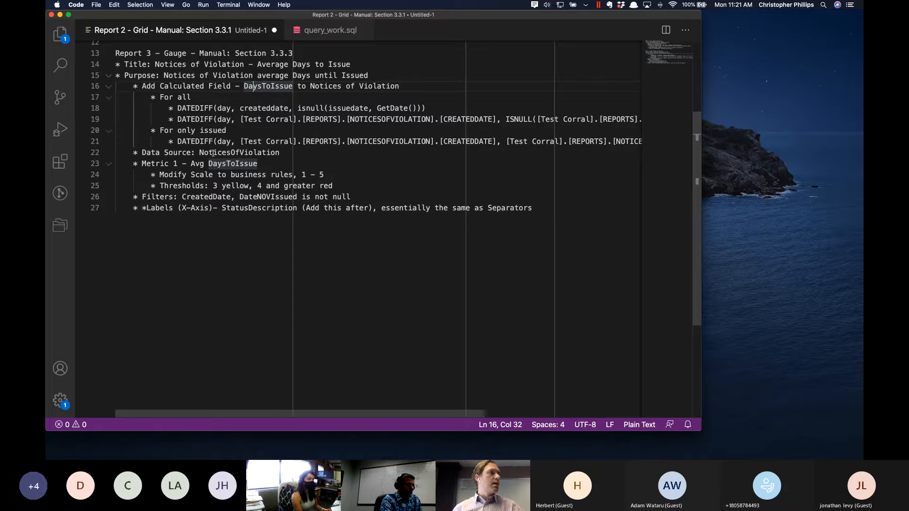
{"action": "scroll", "coordinate": [582, 152], "scroll_direction": "right", "scroll_amount": 5}
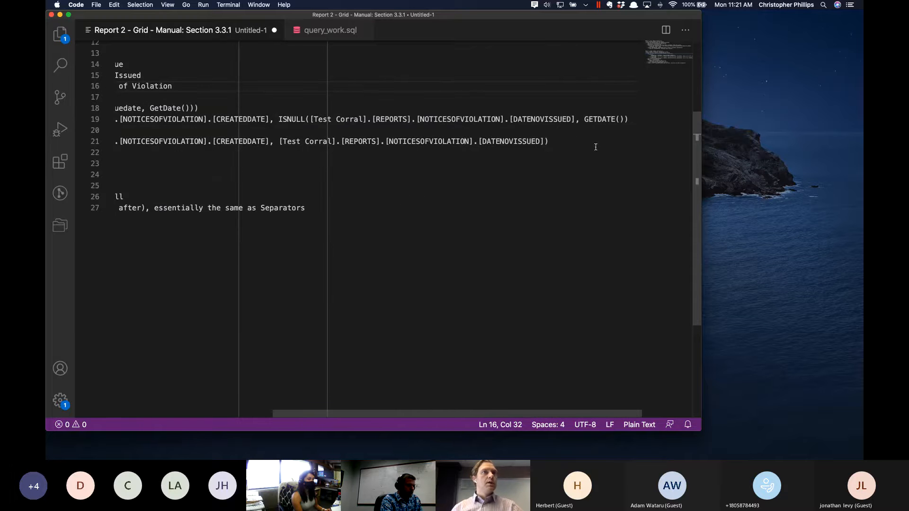
{"action": "double_click", "coordinate": [511, 141]}
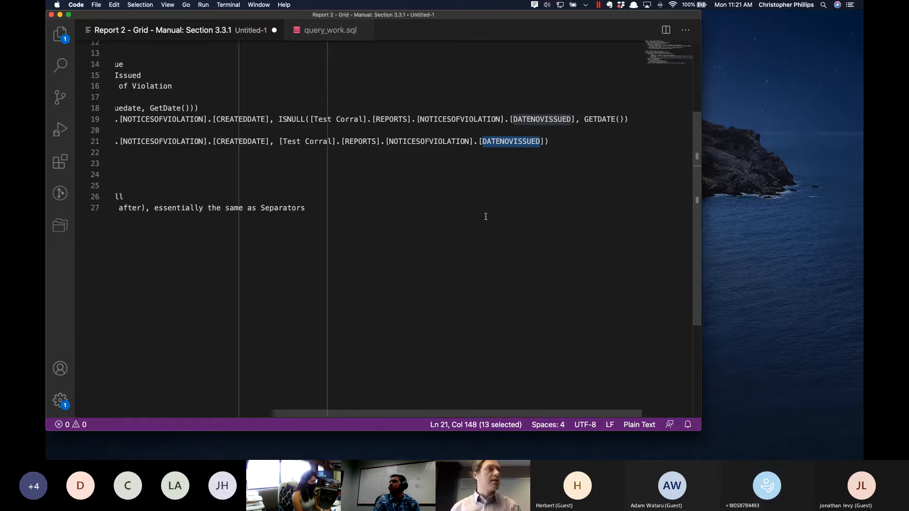
- Switch back to POSSE Ad Hoc in the remote desktop session and start a new calculated field, ready for its expression
{"action": "key", "text": "ctrl+Left"}
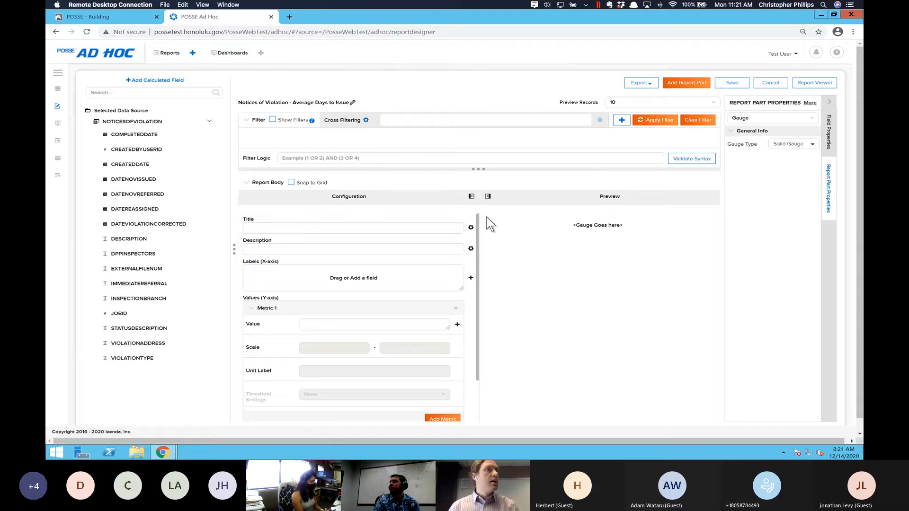
{"action": "scroll", "coordinate": [405, 283], "scroll_direction": "down", "scroll_amount": 1}
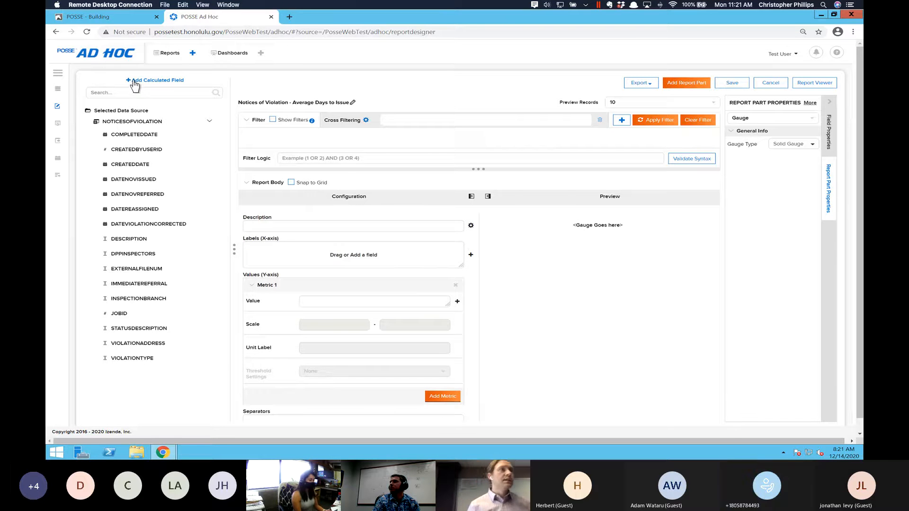
{"action": "left_click", "coordinate": [164, 82]}
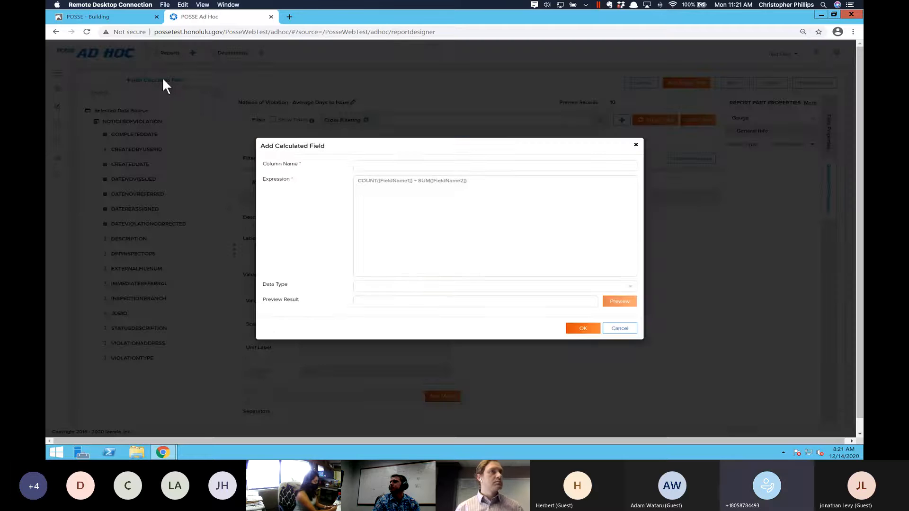
{"action": "left_click", "coordinate": [373, 190]}
- Copy the "For all" DATEDIFF expression with ISNULL and GETDATE from line 19 of the Visual Studio Code notes into the calculated field's Expression
{"action": "key", "text": "ctrl+Right"}
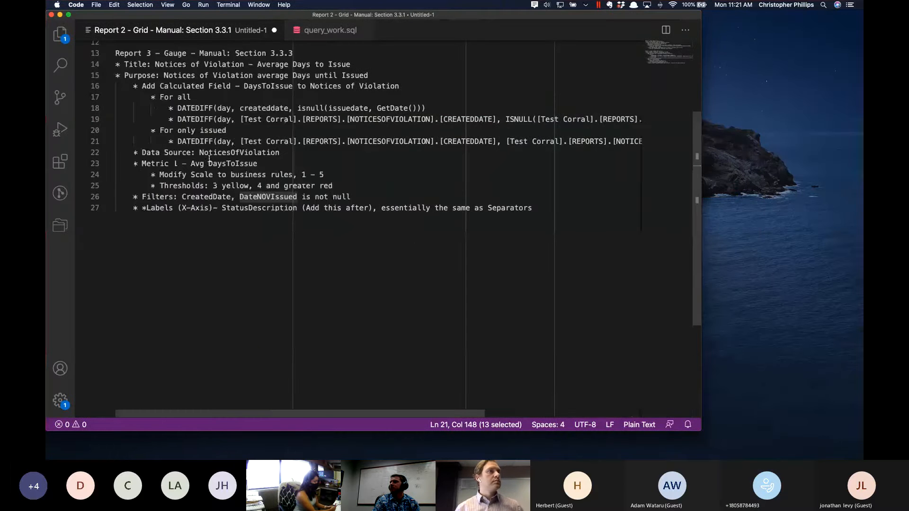
{"action": "left_click", "coordinate": [211, 142]}
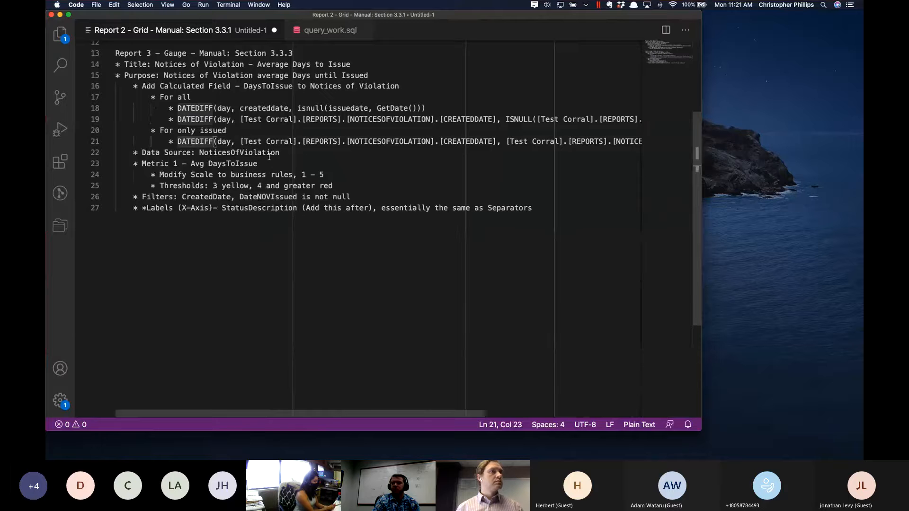
{"action": "key", "text": "super+Left"}
{"action": "key", "text": "super+shift+Right"}
{"action": "key", "text": "super+Left"}
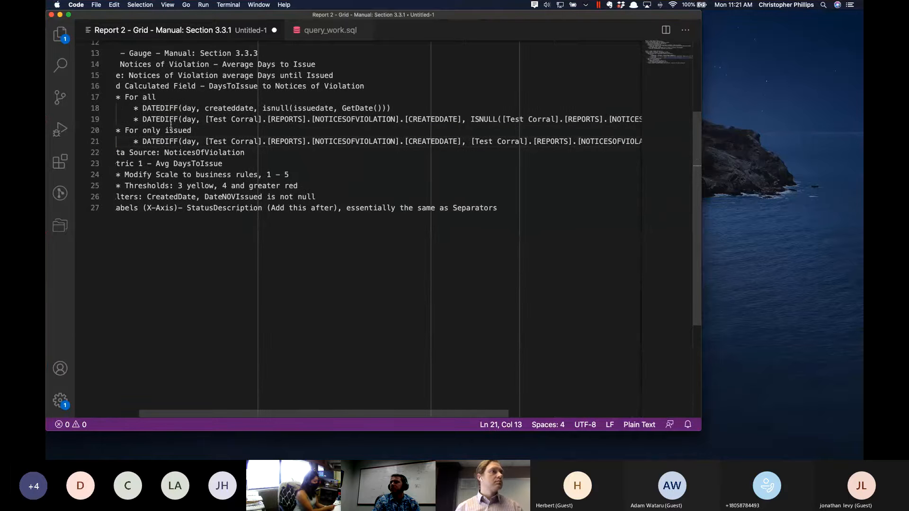
{"action": "left_click", "coordinate": [143, 120]}
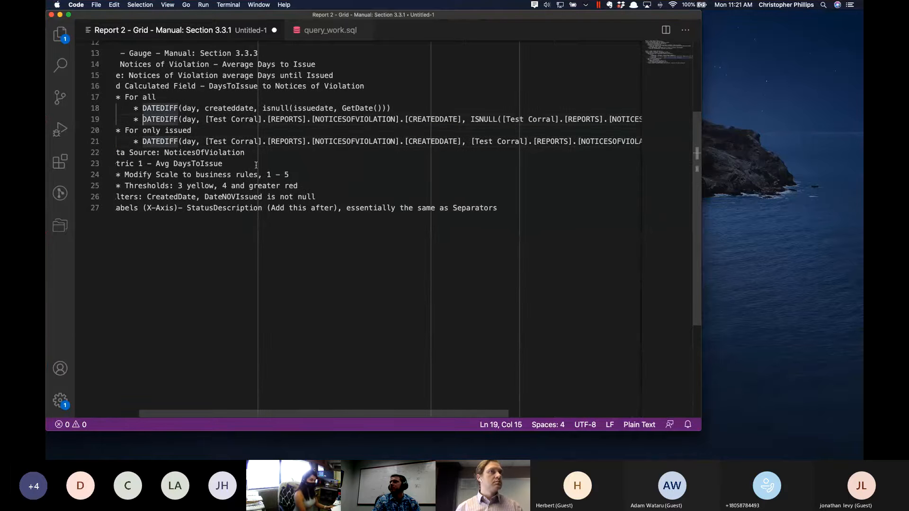
{"action": "key", "text": "super+shift+Right"}
{"action": "key", "text": "super+c"}
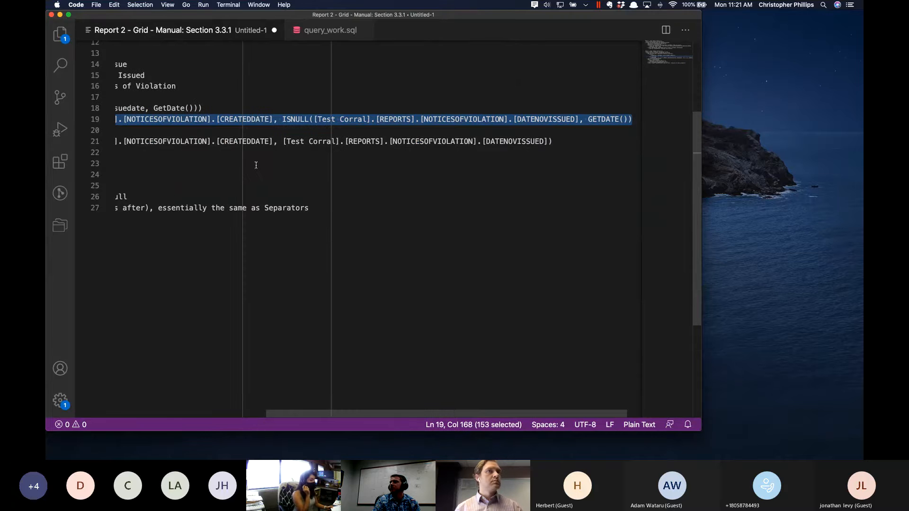
{"action": "key", "text": "super+Tab"}
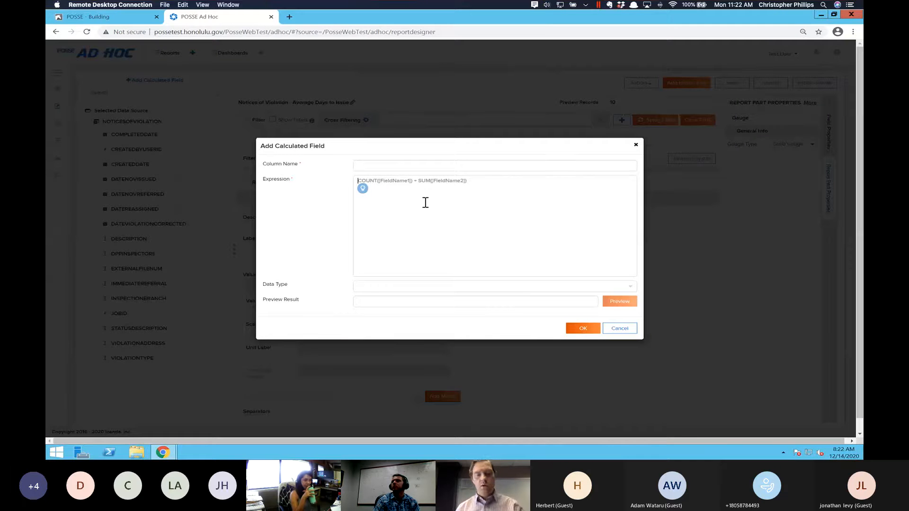
{"action": "key", "text": "super+v"}
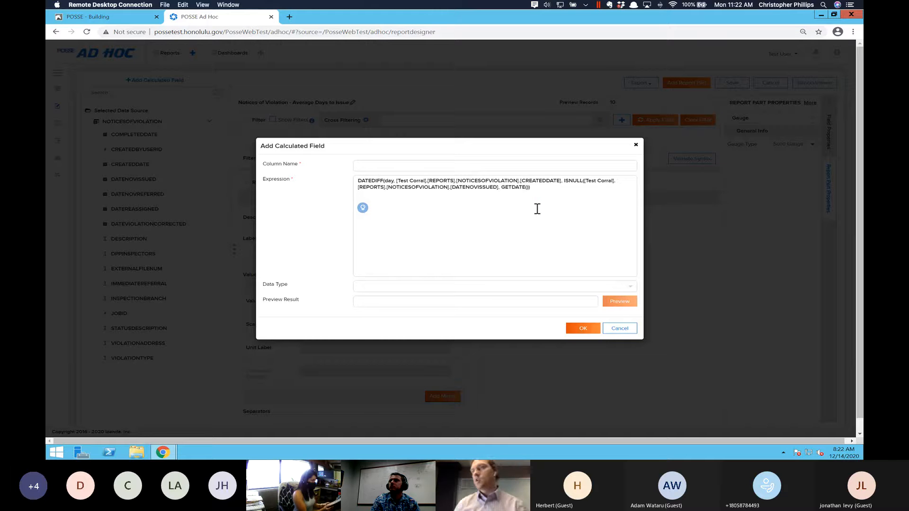
- Browse the NOTICESOFVIOLATION field names in the expression helper and insert CREATEDDATE below the DATEDIFF expression
{"action": "left_click", "coordinate": [362, 208]}
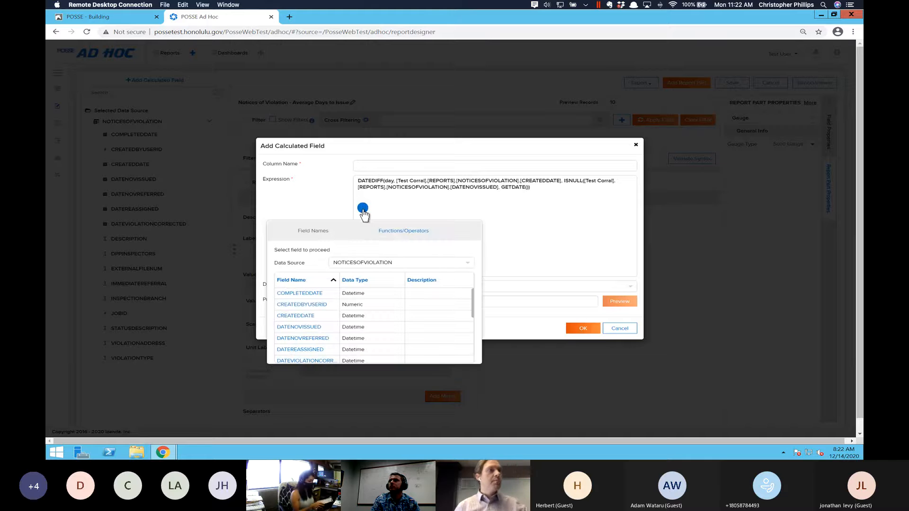
{"action": "scroll", "coordinate": [294, 334], "scroll_direction": "down", "scroll_amount": 3}
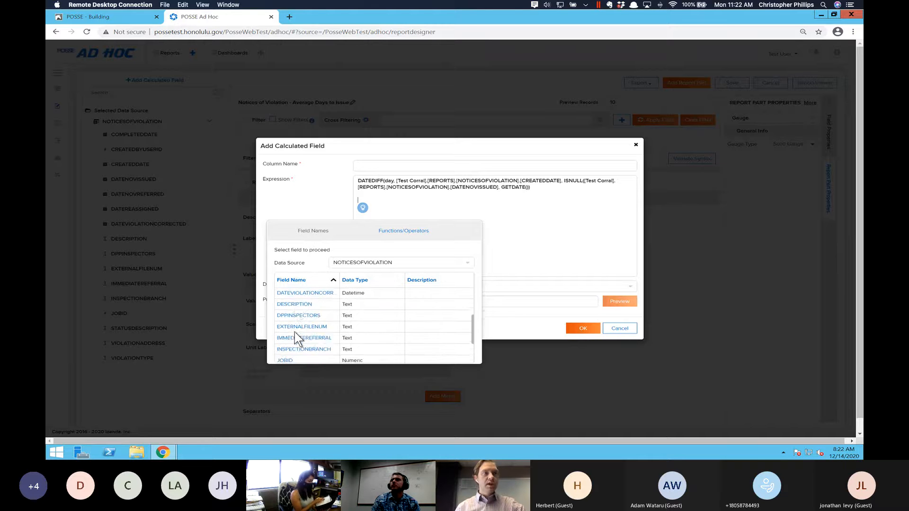
{"action": "scroll", "coordinate": [295, 331], "scroll_direction": "up", "scroll_amount": 2}
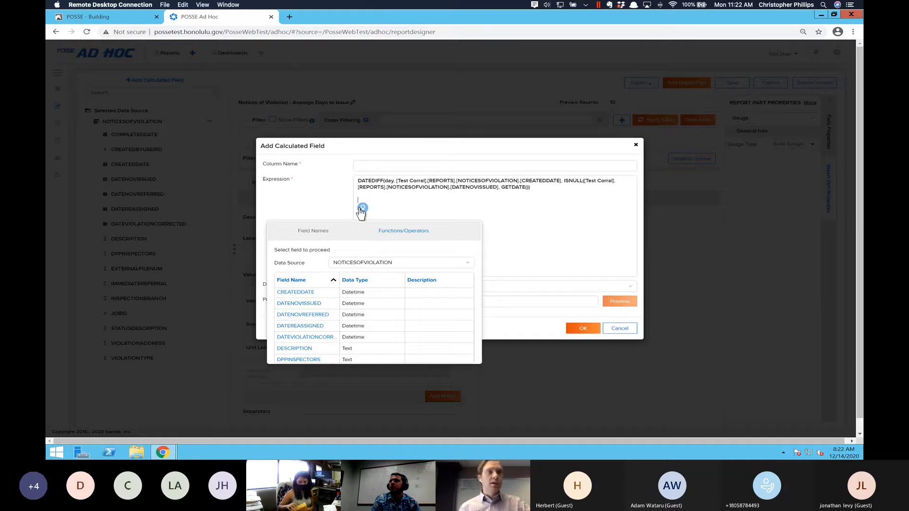
{"action": "scroll", "coordinate": [307, 331], "scroll_direction": "down", "scroll_amount": 3}
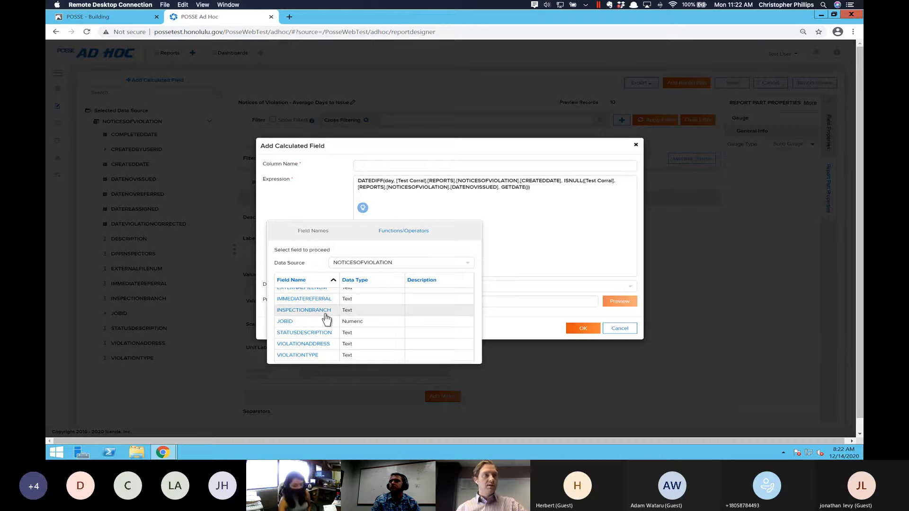
{"action": "scroll", "coordinate": [326, 319], "scroll_direction": "down", "scroll_amount": 2}
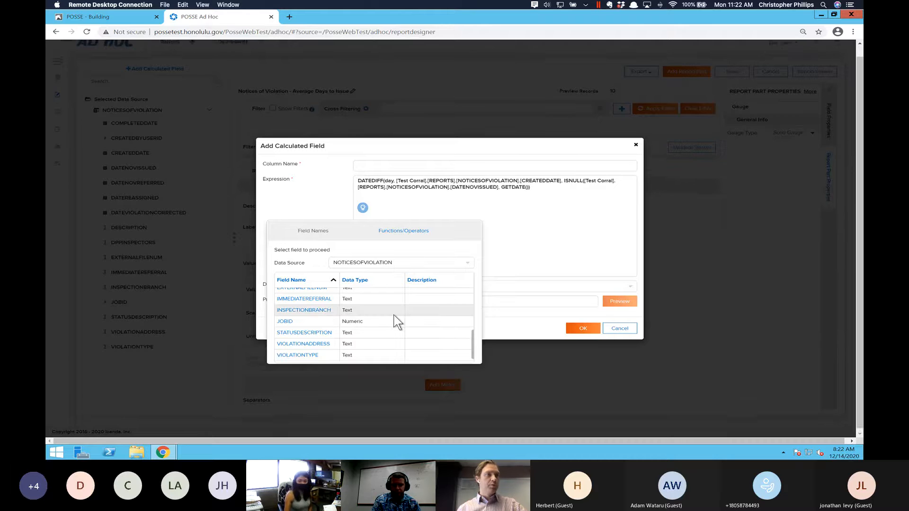
{"action": "scroll", "coordinate": [386, 320], "scroll_direction": "up", "scroll_amount": 1}
{"action": "scroll", "coordinate": [300, 360], "scroll_direction": "up", "scroll_amount": 1}
{"action": "scroll", "coordinate": [319, 345], "scroll_direction": "up", "scroll_amount": 5}
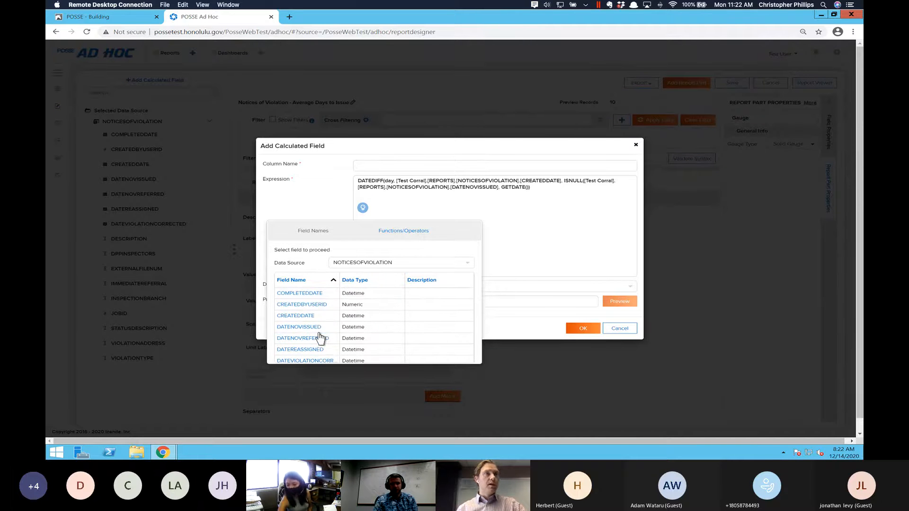
{"action": "left_click", "coordinate": [309, 315]}
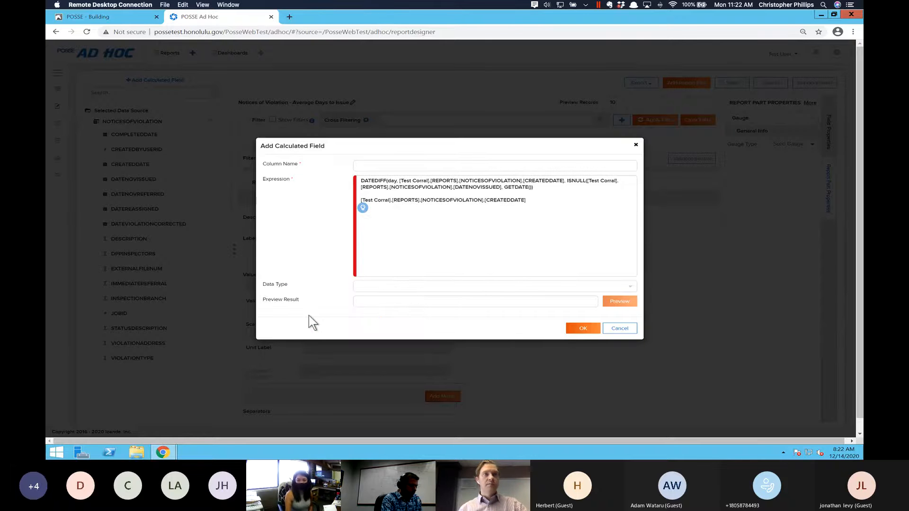
- Examine the functions and operators in the expression helper, including the syntax of the CASE, CAST, CONCAT and CONVERT entries
{"action": "left_click", "coordinate": [586, 199]}
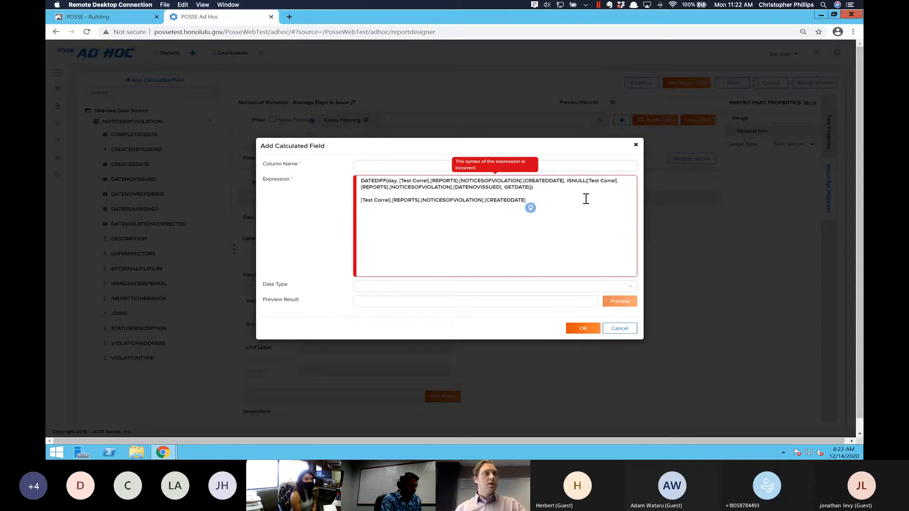
{"action": "key", "text": "Return"}
{"action": "left_click", "coordinate": [366, 215]}
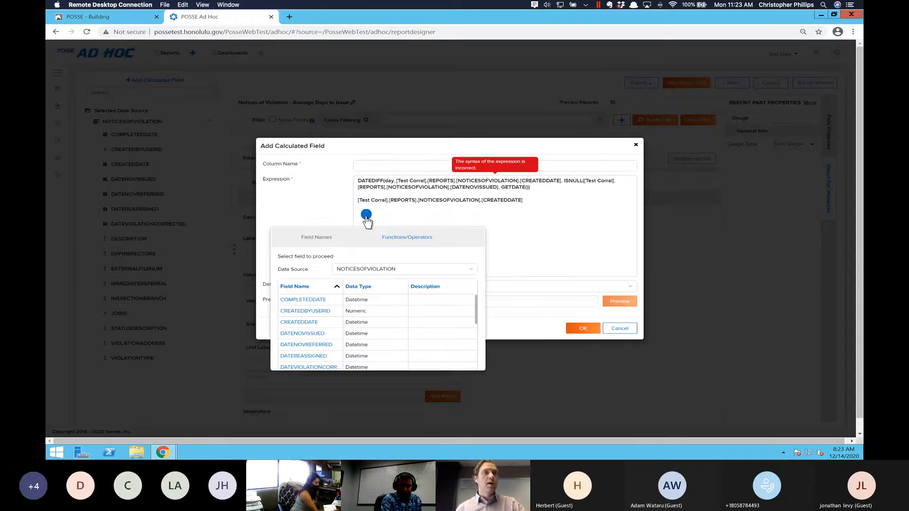
{"action": "left_click", "coordinate": [413, 234]}
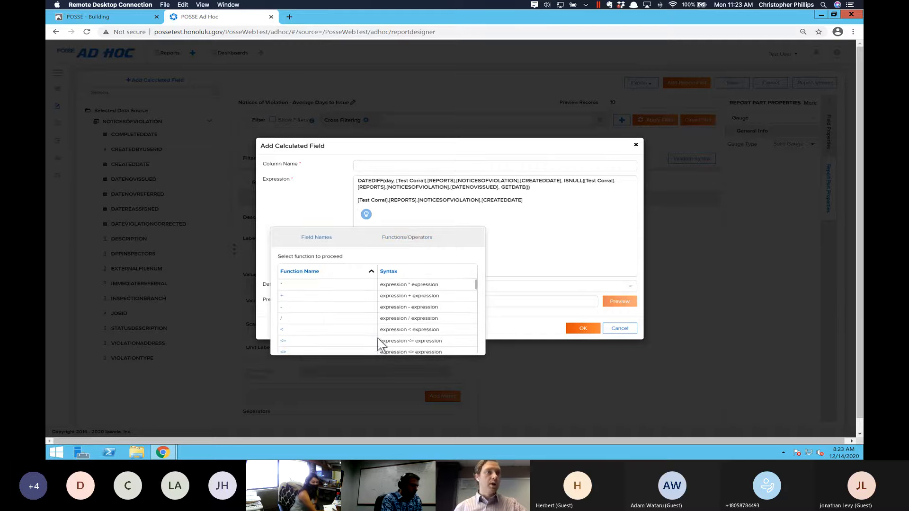
{"action": "scroll", "coordinate": [379, 343], "scroll_direction": "down", "scroll_amount": 1}
{"action": "scroll", "coordinate": [378, 343], "scroll_direction": "down", "scroll_amount": 5}
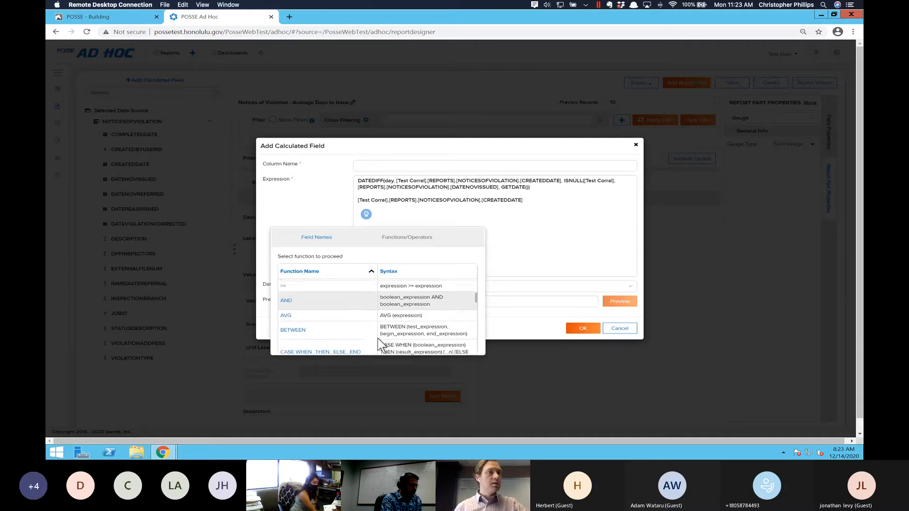
{"action": "scroll", "coordinate": [379, 343], "scroll_direction": "up", "scroll_amount": 1}
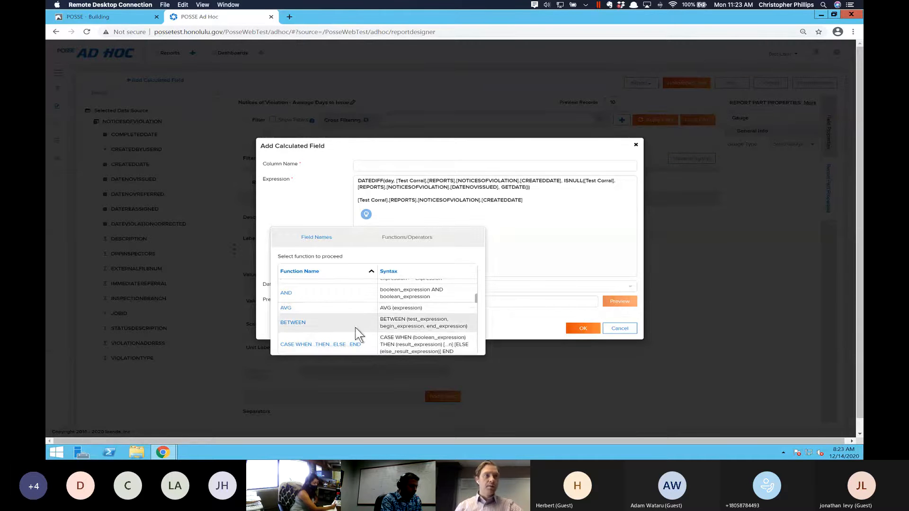
{"action": "scroll", "coordinate": [353, 345], "scroll_direction": "down", "scroll_amount": 2}
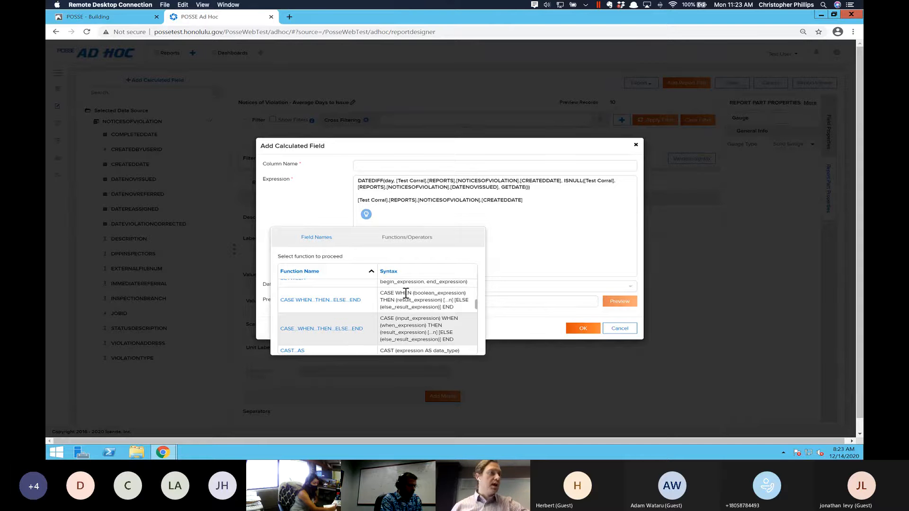
{"action": "scroll", "coordinate": [393, 313], "scroll_direction": "down", "scroll_amount": 2}
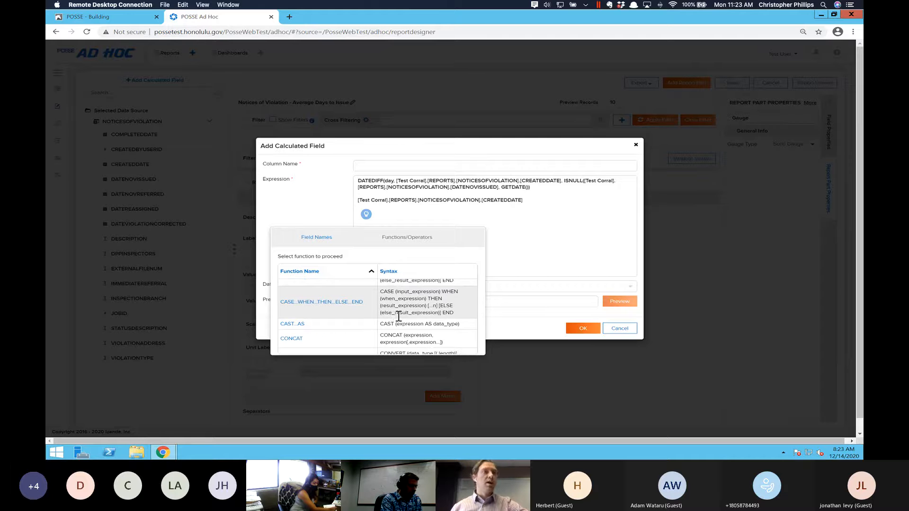
{"action": "scroll", "coordinate": [395, 314], "scroll_direction": "down", "scroll_amount": 2}
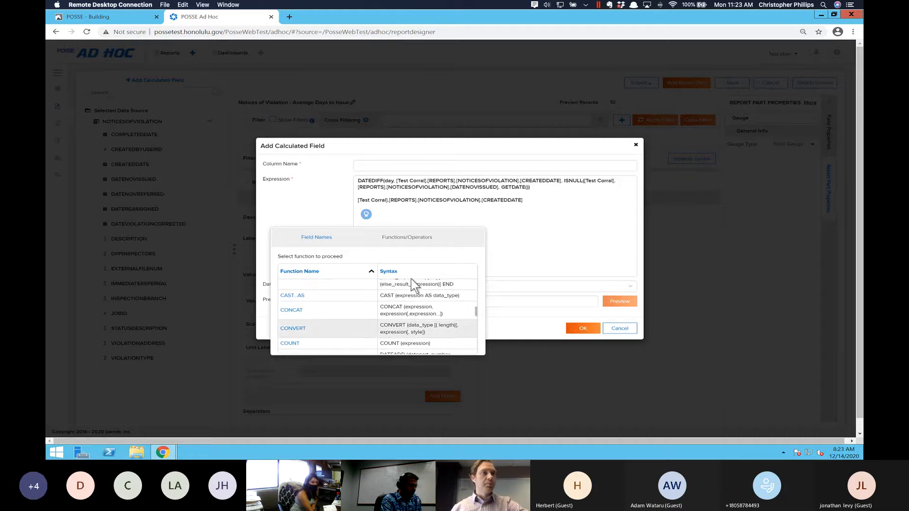
- Remove the extra CREATEDDATE reference and blank lines below the DATEDIFF expression
{"action": "left_click", "coordinate": [537, 197]}
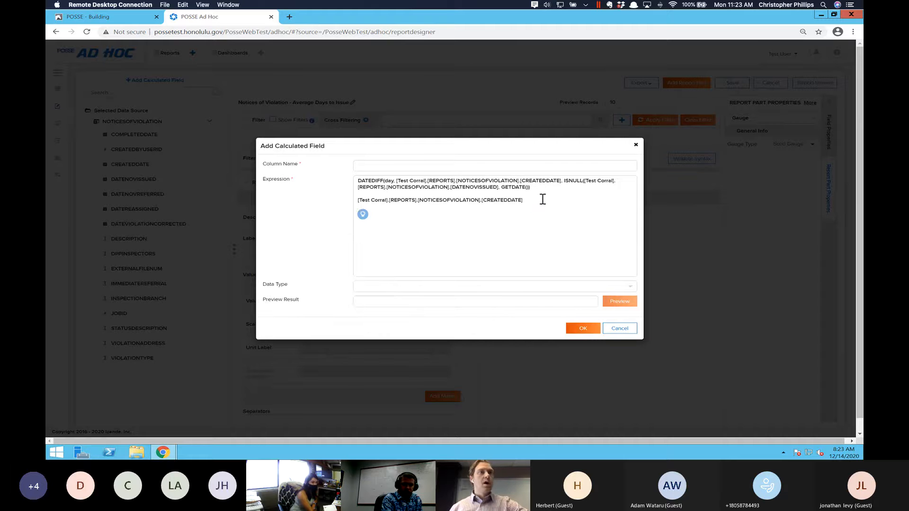
{"action": "key", "text": "shift+Home"}
{"action": "key", "text": "BackSpace"}
{"action": "key", "text": "BackSpace"}
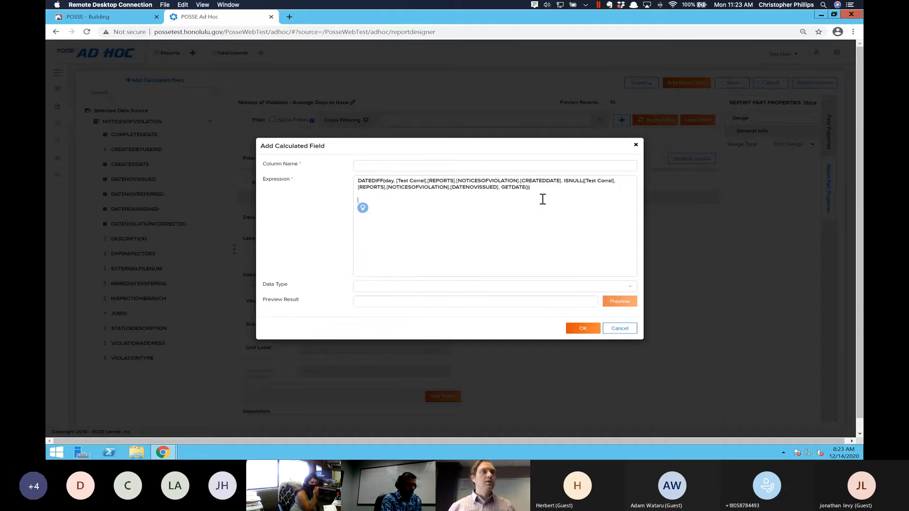
{"action": "key", "text": "BackSpace"}
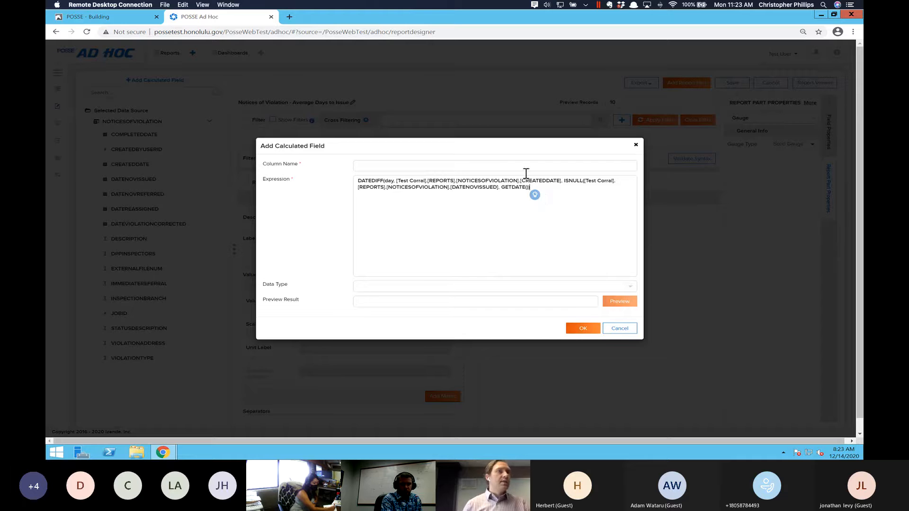
{"action": "double_click", "coordinate": [483, 186]}
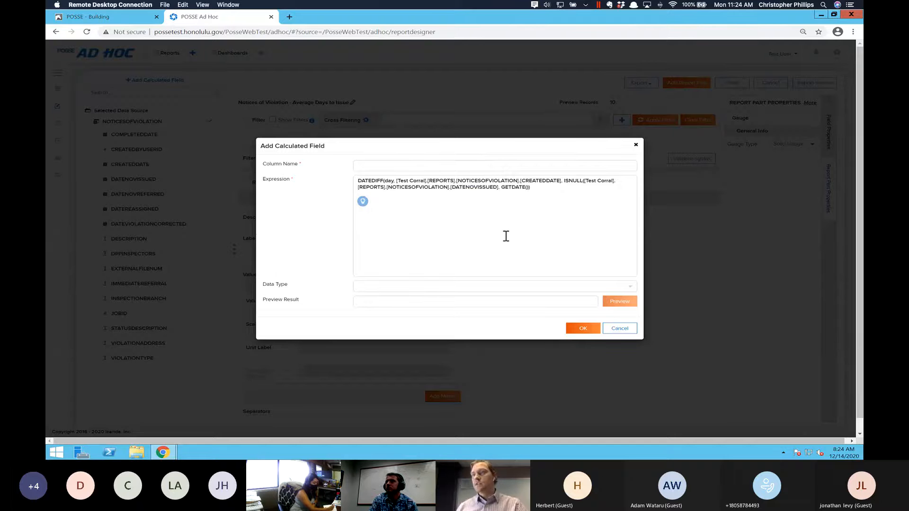
- Set the calculated field's data type to Numeric, name it DaysToIssue, and try to save it
{"action": "left_click", "coordinate": [627, 288]}
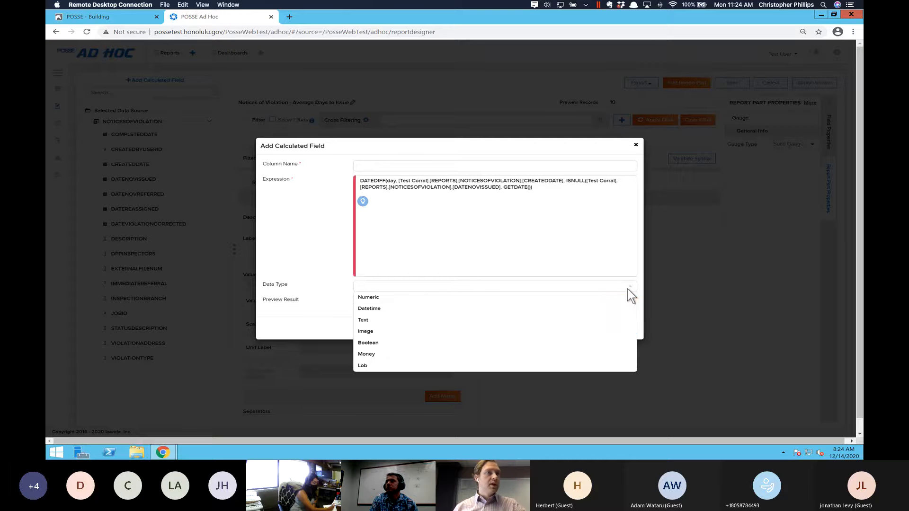
{"action": "left_click", "coordinate": [379, 301]}
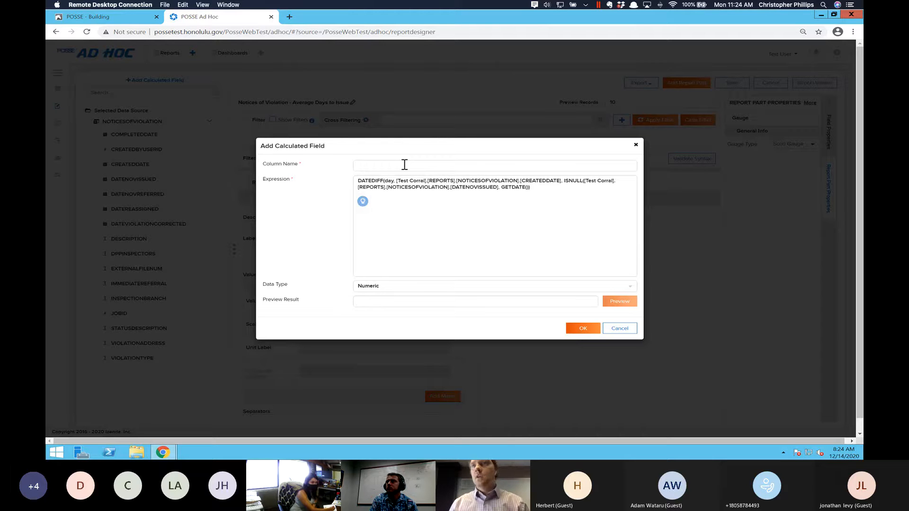
{"action": "type", "text": "Day"}
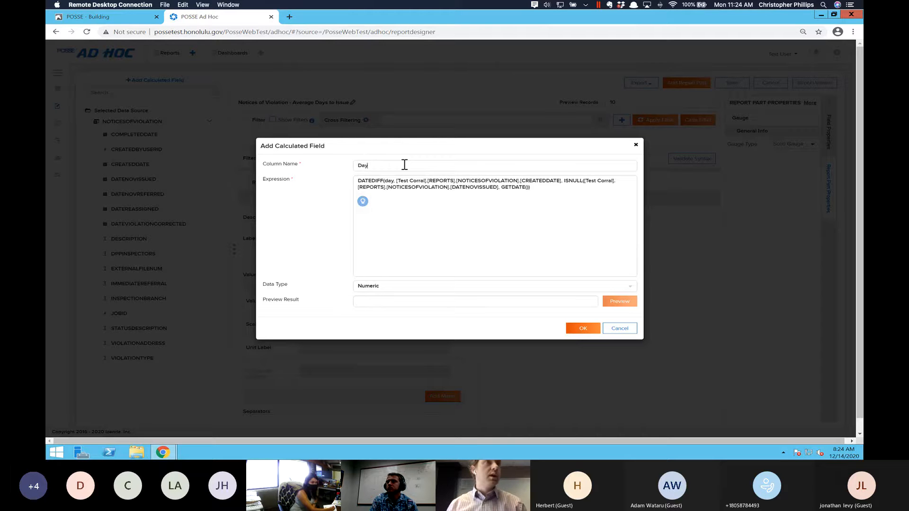
{"action": "type", "text": "sToIssue"}
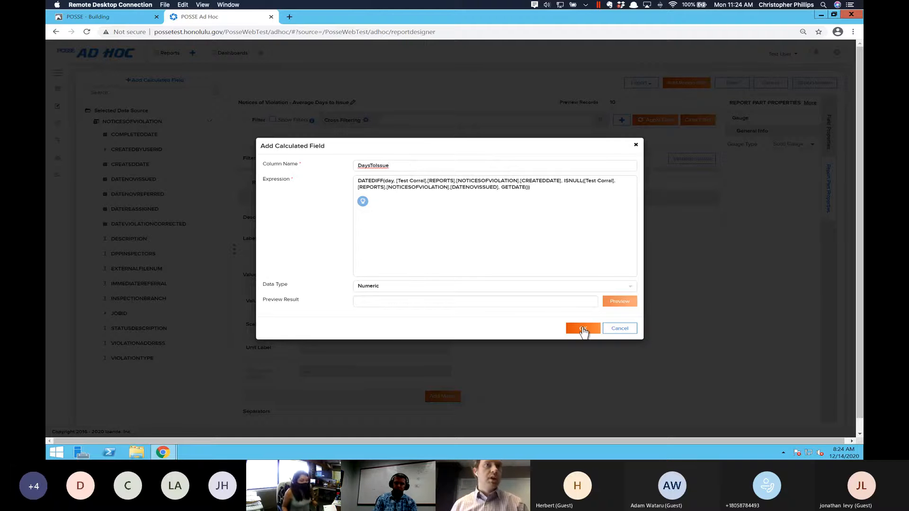
{"action": "left_click", "coordinate": [583, 329]}
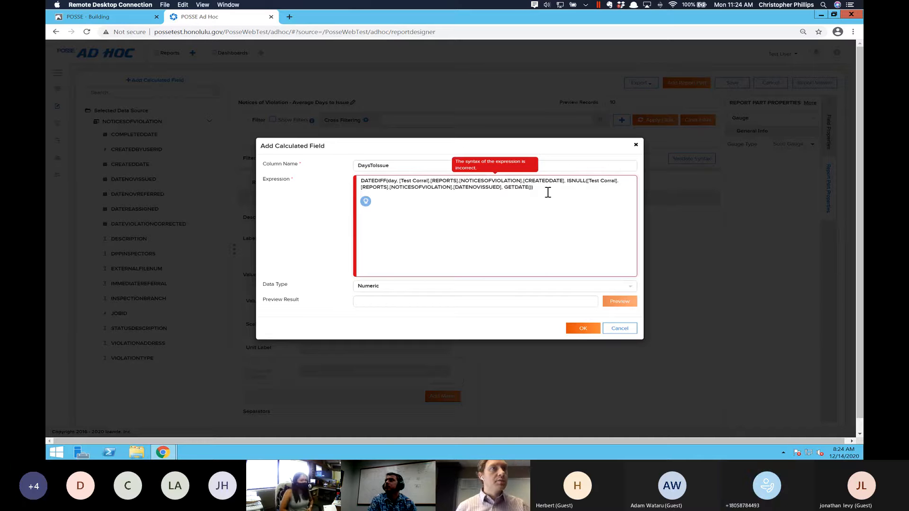
- Add a closing parenthesis after GETDATE()) in the DATEDIFF expression and save the DaysToIssue calculated field
{"action": "left_click", "coordinate": [544, 192]}
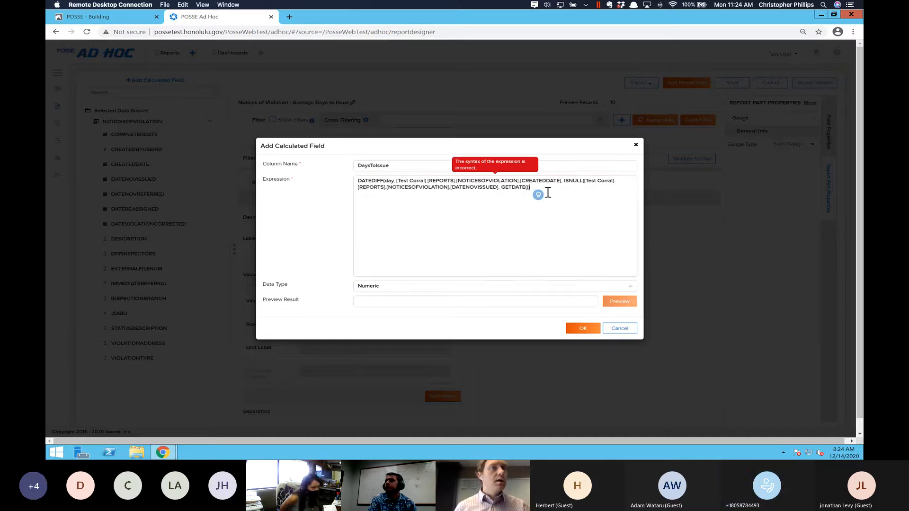
{"action": "left_click", "coordinate": [576, 329]}
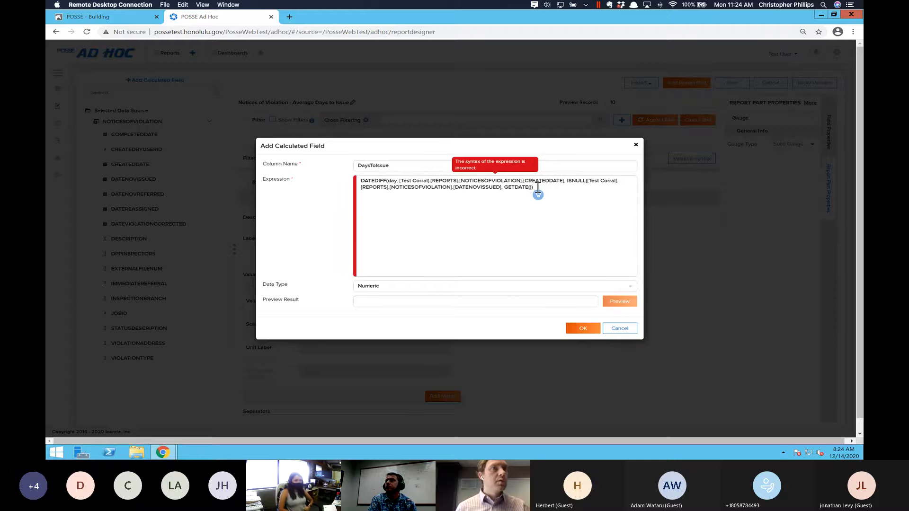
{"action": "left_click", "coordinate": [538, 190]}
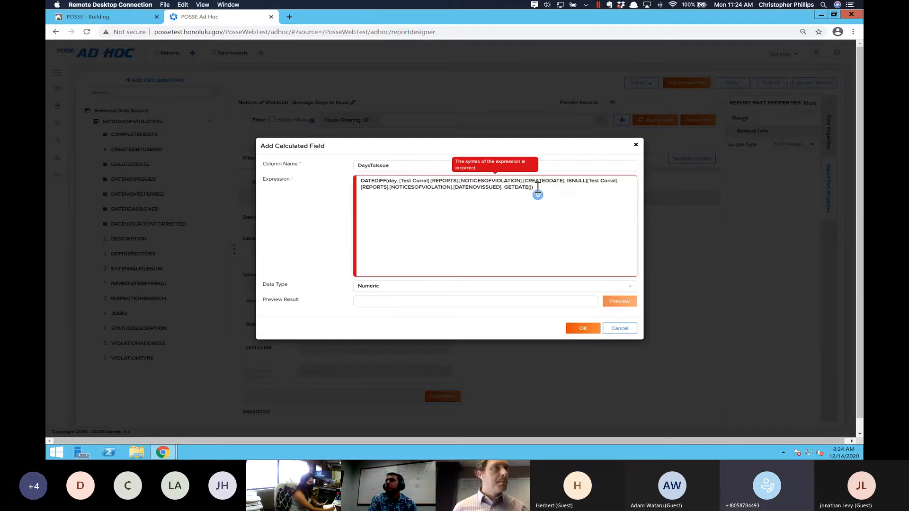
{"action": "left_click", "coordinate": [537, 188]}
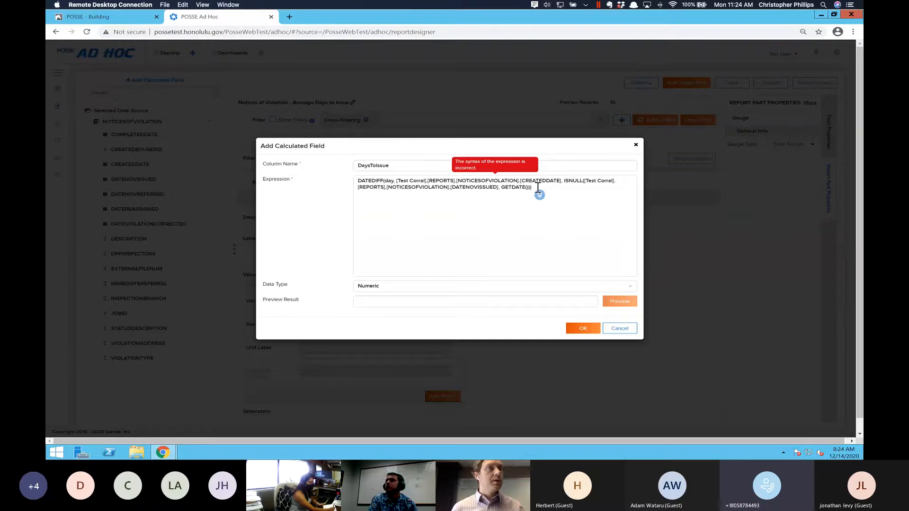
{"action": "left_click", "coordinate": [587, 330]}
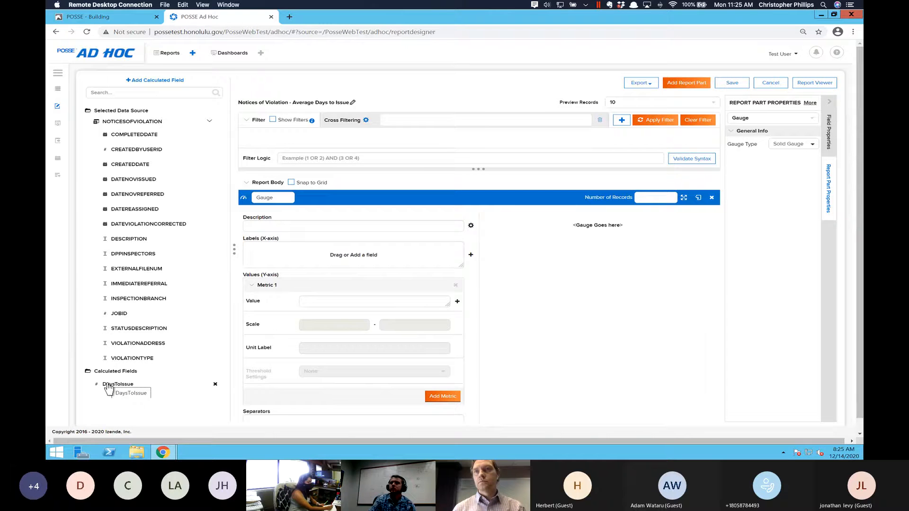
- Add DaysToIssue as the Metric 1 value of the gauge and set its function to Average
{"action": "left_click_drag", "start_coordinate": [117, 384], "coordinate": [311, 300]}
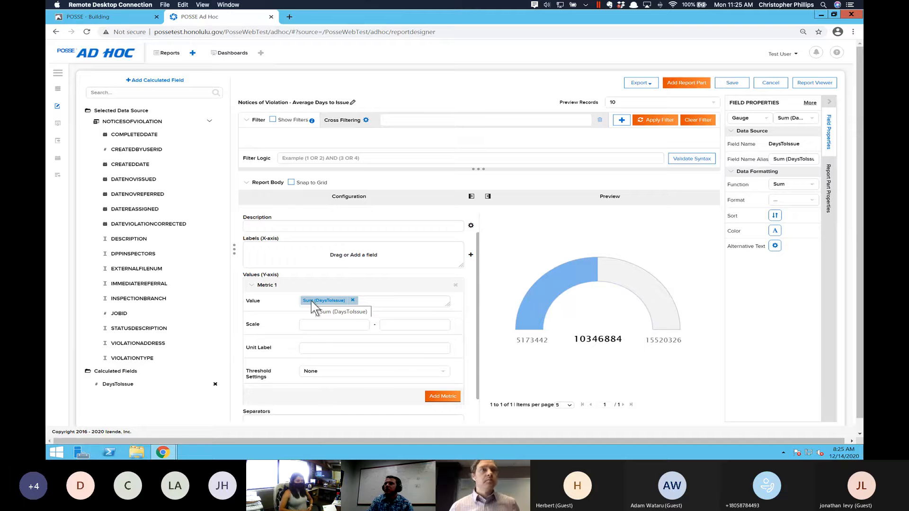
{"action": "left_click", "coordinate": [810, 185]}
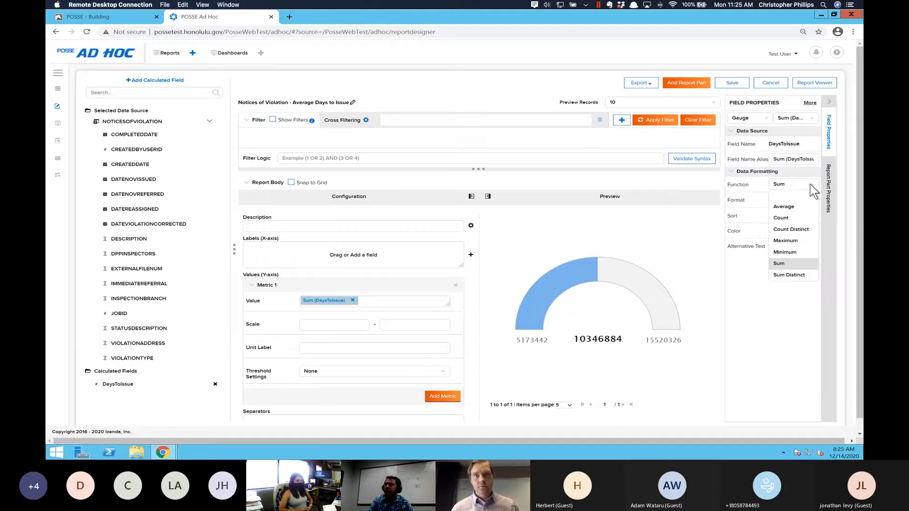
{"action": "left_click", "coordinate": [812, 190]}
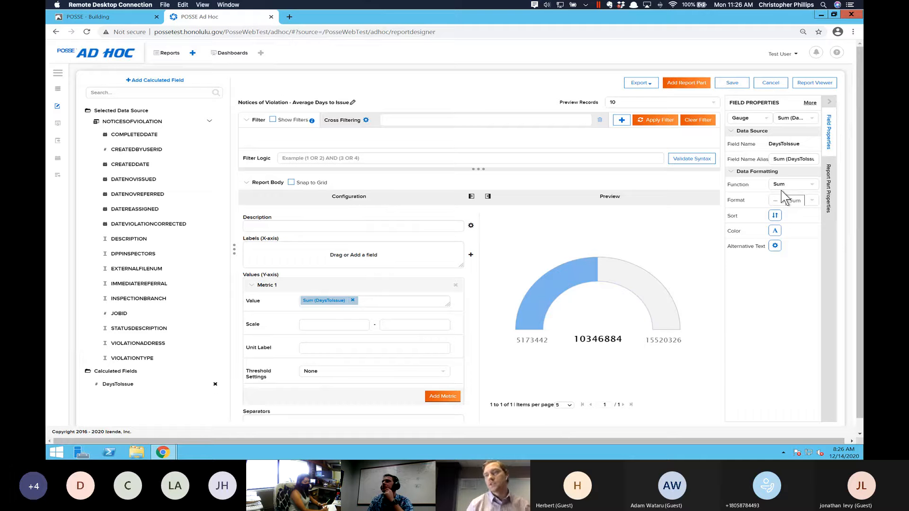
{"action": "left_click", "coordinate": [813, 187]}
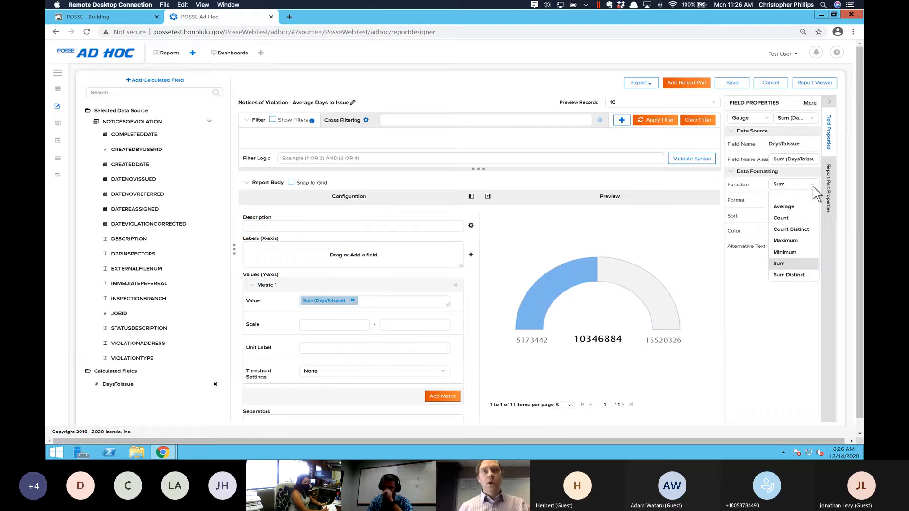
{"action": "left_click", "coordinate": [781, 210]}
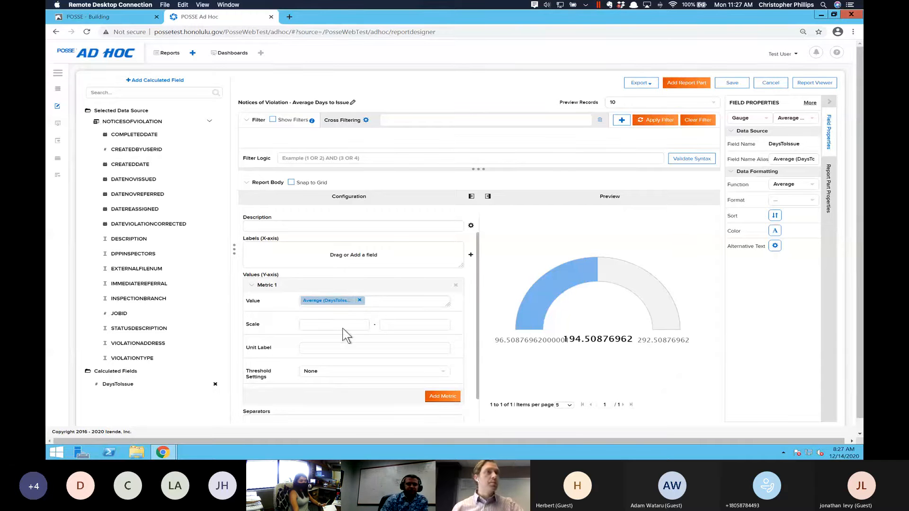
- Set the number format of the gauge's average DaysToIssue value to 0000
{"action": "scroll", "coordinate": [343, 326], "scroll_direction": "down", "scroll_amount": 1}
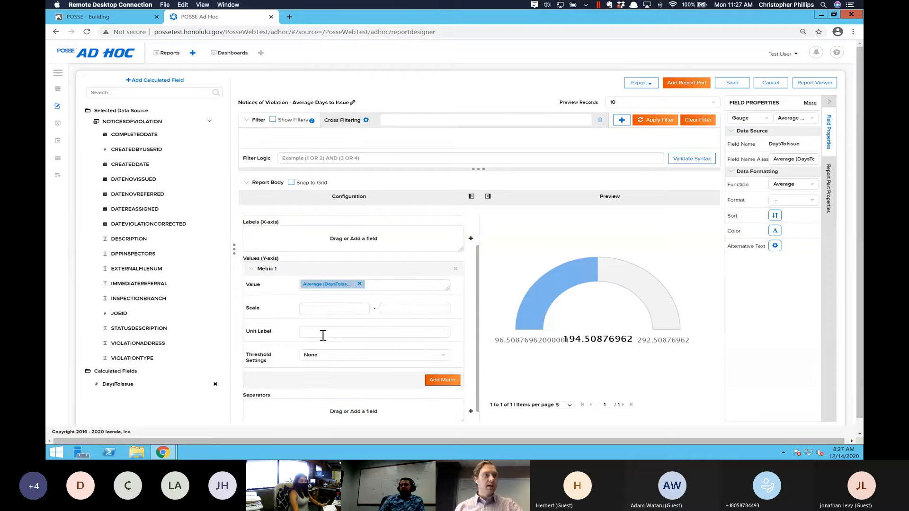
{"action": "scroll", "coordinate": [323, 335], "scroll_direction": "down", "scroll_amount": 1}
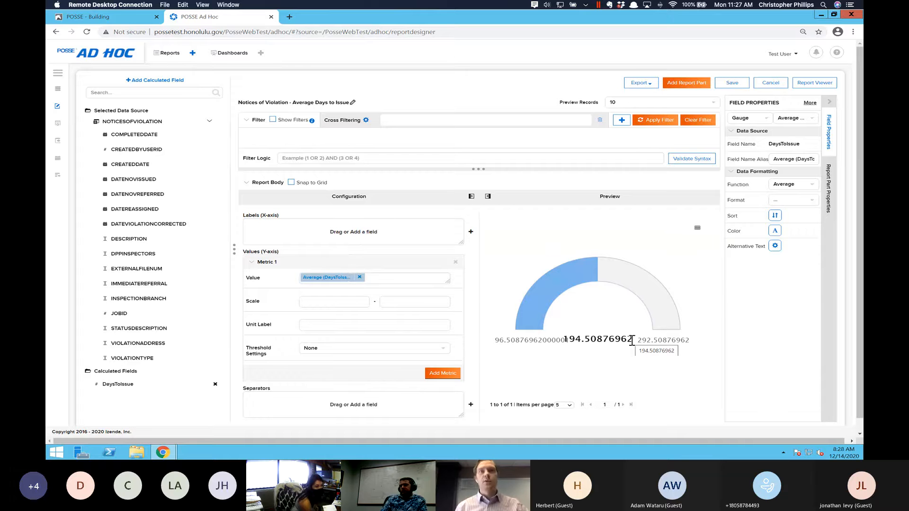
{"action": "left_click", "coordinate": [810, 200]}
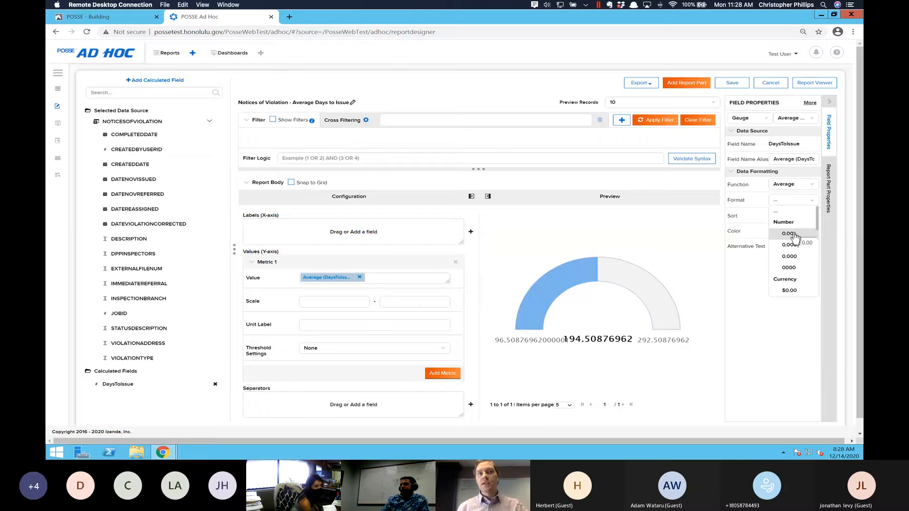
{"action": "left_click", "coordinate": [790, 267]}
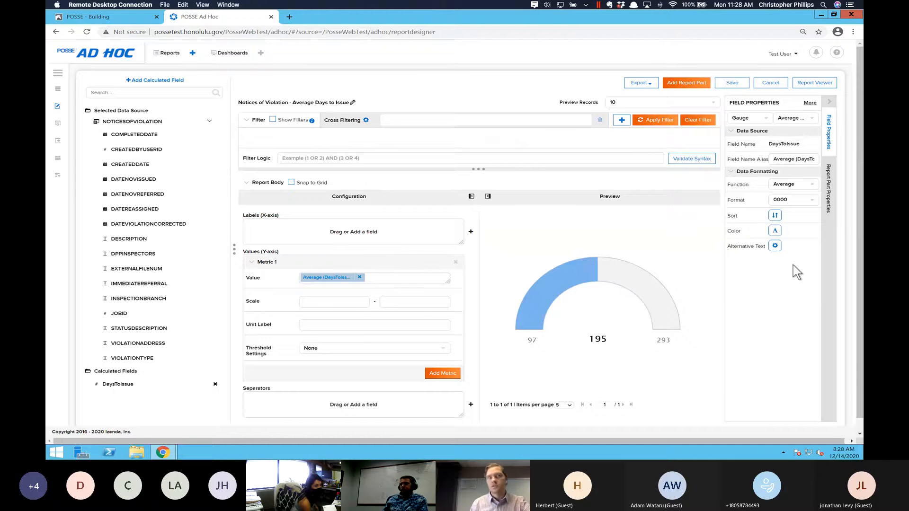
- Look through the Number, Currency and Percentage format options offered for the average DaysToIssue value
{"action": "left_click", "coordinate": [812, 200]}
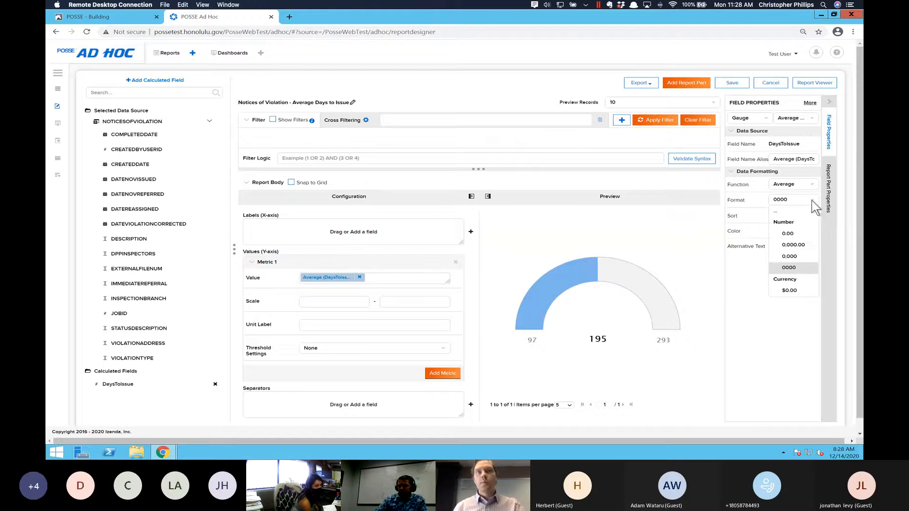
{"action": "scroll", "coordinate": [788, 241], "scroll_direction": "down", "scroll_amount": 1}
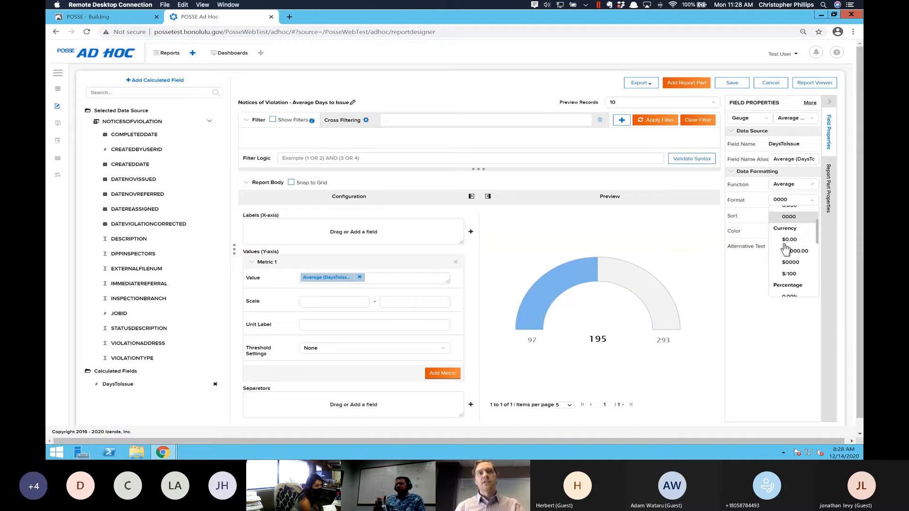
{"action": "scroll", "coordinate": [793, 297], "scroll_direction": "down", "scroll_amount": 2}
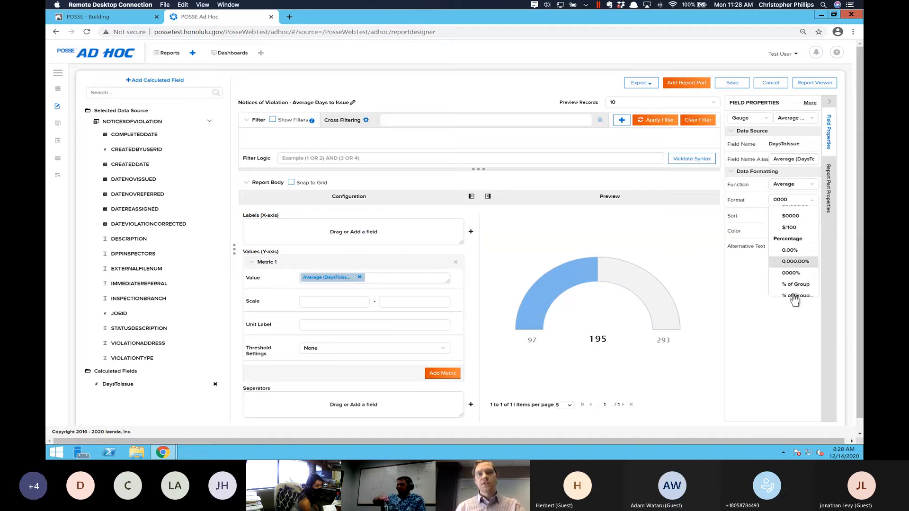
{"action": "scroll", "coordinate": [788, 278], "scroll_direction": "up", "scroll_amount": 3}
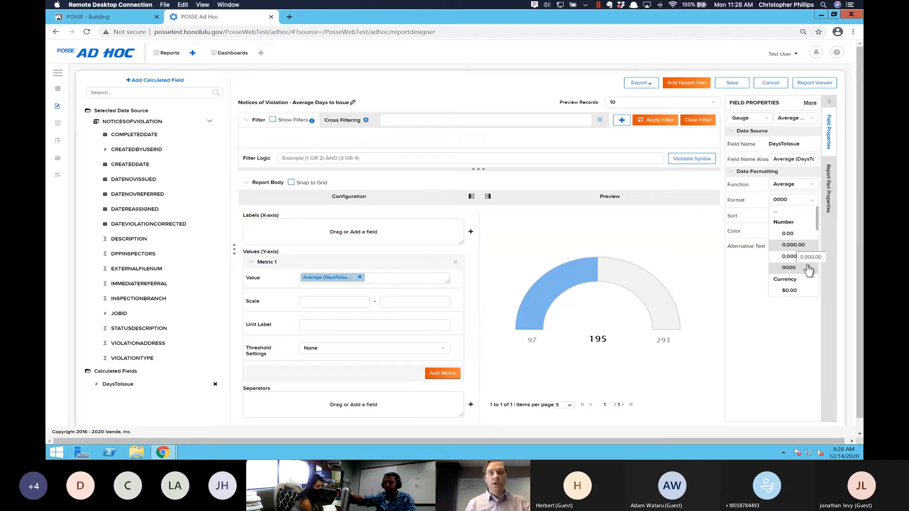
- Set the number format of the gauge's average DaysToIssue value to 0,000
{"action": "left_click", "coordinate": [799, 257]}
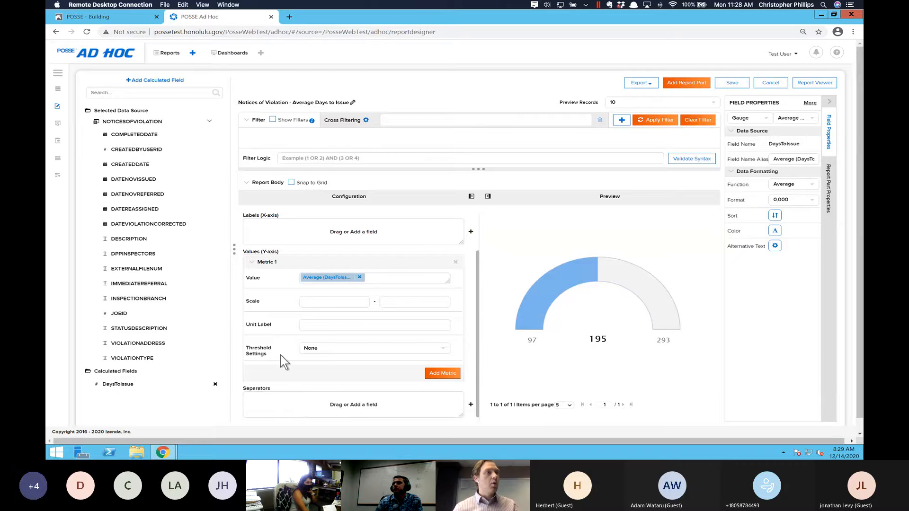
{"action": "scroll", "coordinate": [280, 354], "scroll_direction": "up", "scroll_amount": 1}
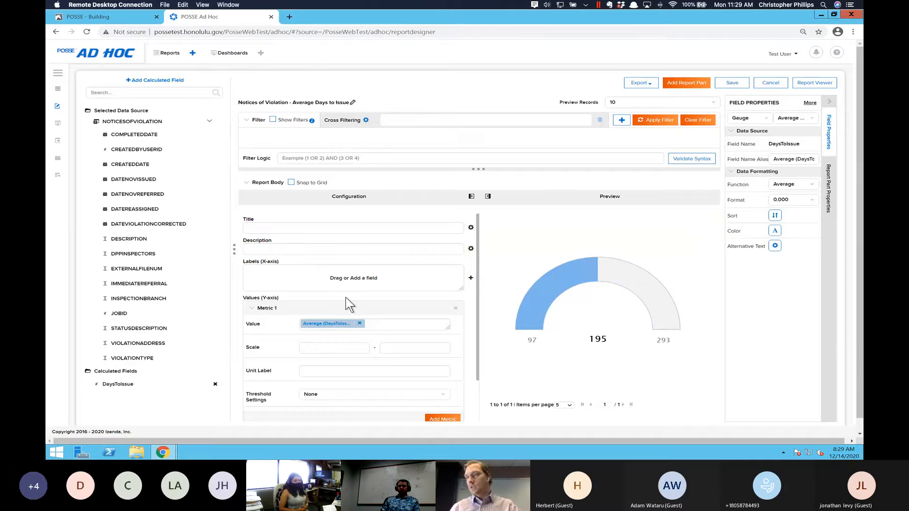
{"action": "mouse_move", "coordinate": [333, 190]}
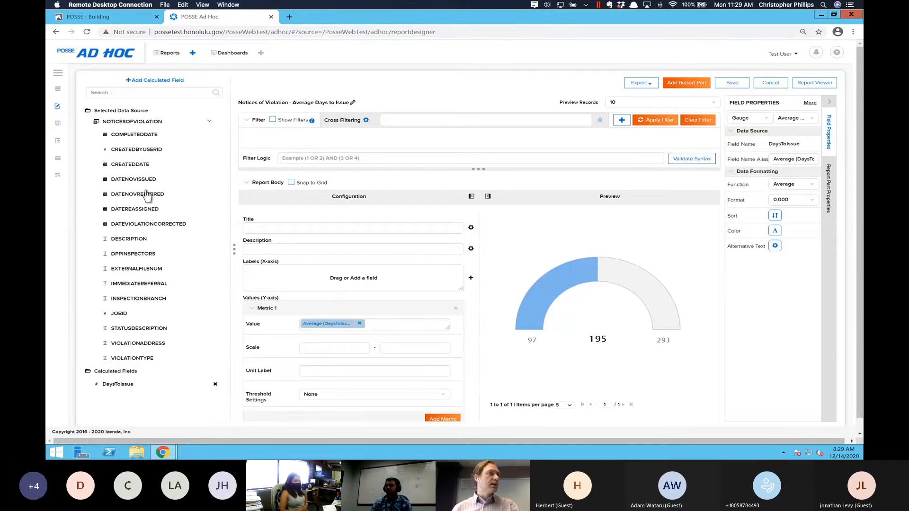
- Add STATUSDESCRIPTION as the gauge's separator field
{"action": "scroll", "coordinate": [145, 196], "scroll_direction": "down", "scroll_amount": 1}
{"action": "scroll", "coordinate": [129, 291], "scroll_direction": "down", "scroll_amount": 1}
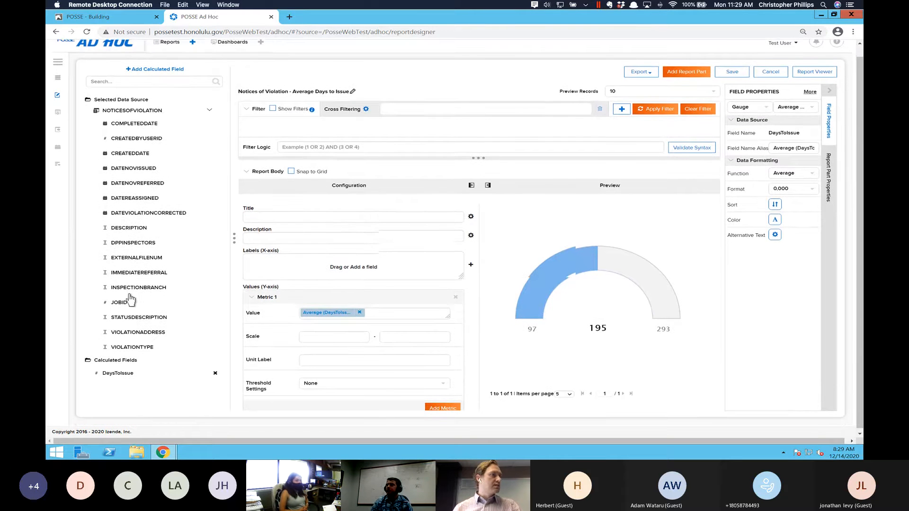
{"action": "scroll", "coordinate": [322, 313], "scroll_direction": "down", "scroll_amount": 2}
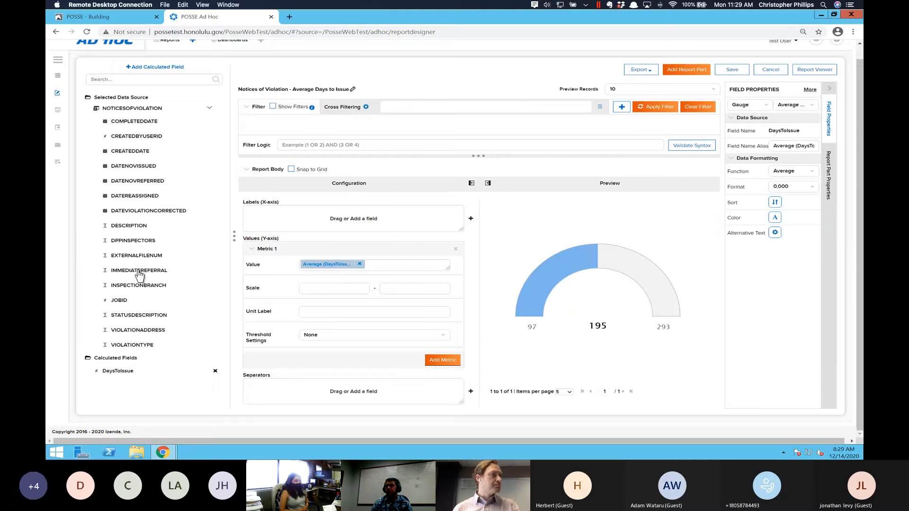
{"action": "left_click_drag", "start_coordinate": [136, 315], "coordinate": [268, 390]}
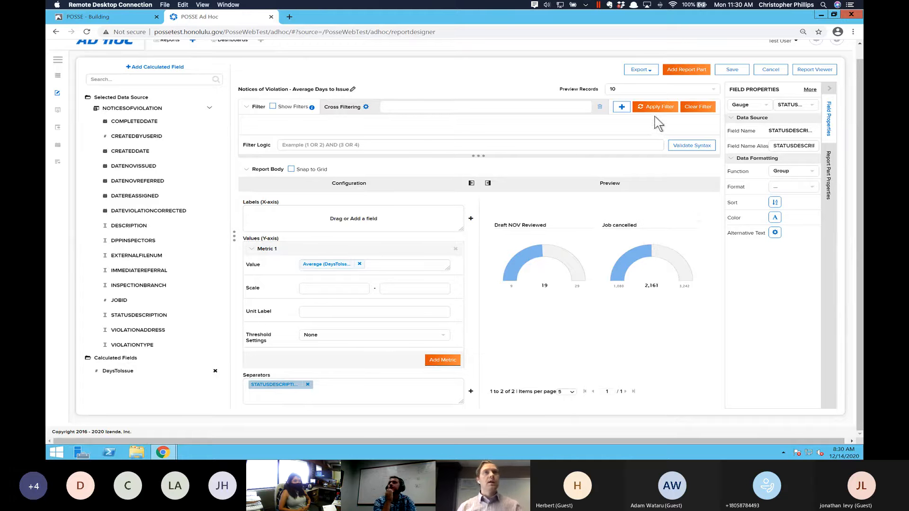
- Set the report's preview records to All and check the items-per-page options of the gauge preview
{"action": "left_click", "coordinate": [659, 90]}
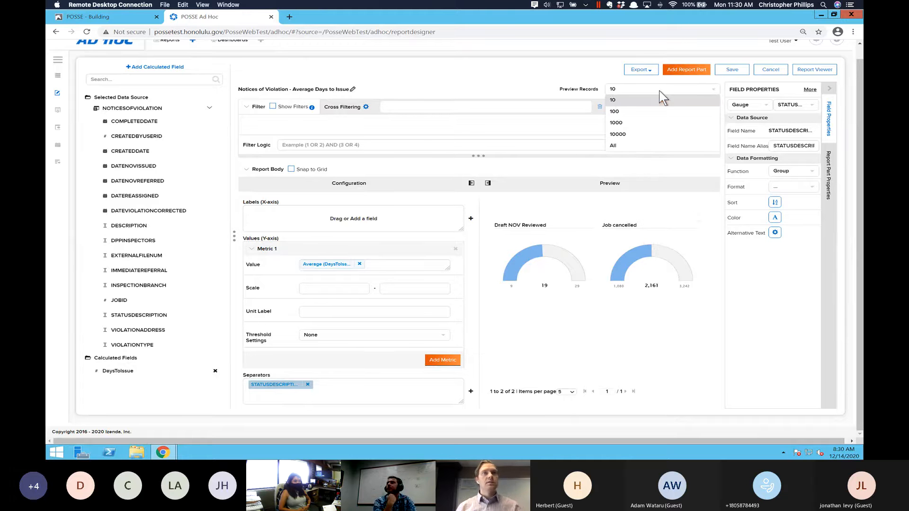
{"action": "left_click", "coordinate": [643, 146]}
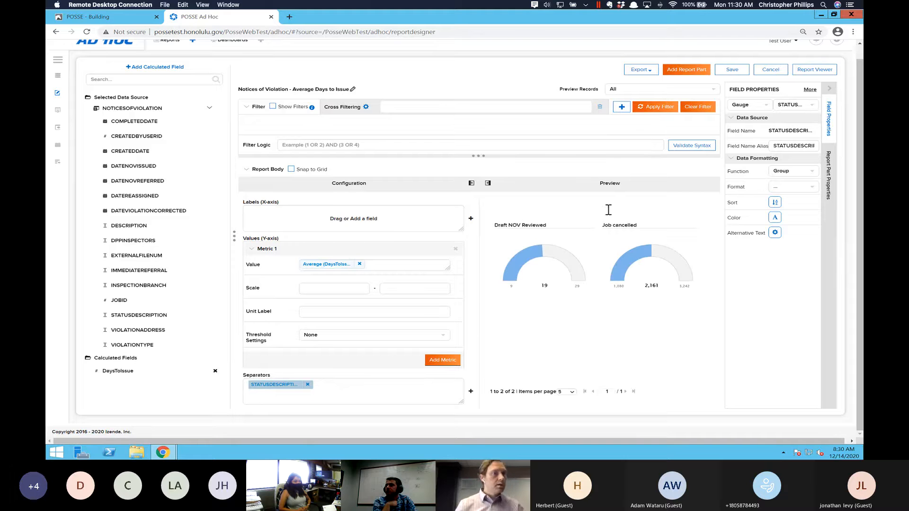
{"action": "left_click", "coordinate": [566, 393]}
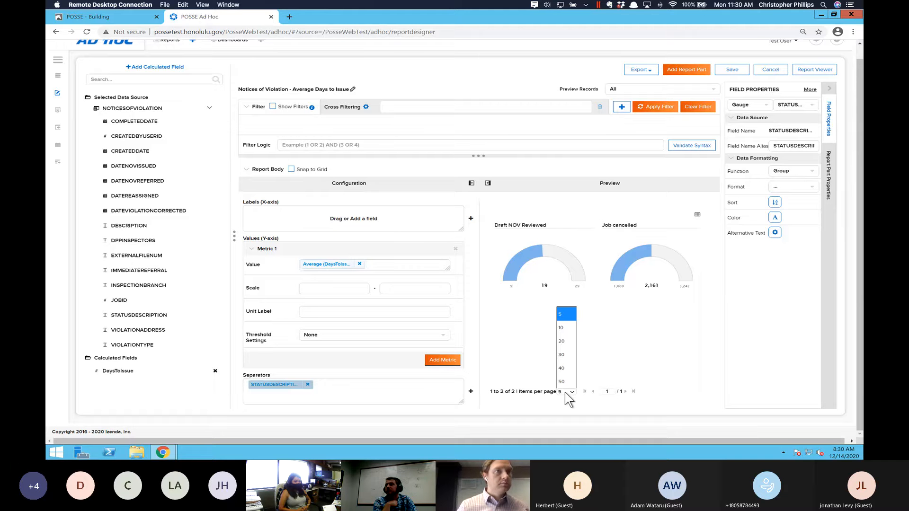
{"action": "left_click", "coordinate": [601, 325]}
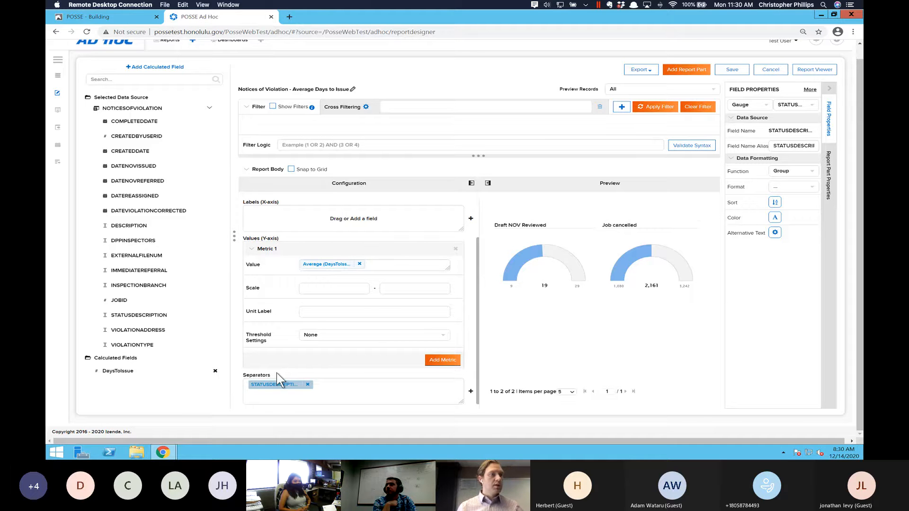
- Move STATUSDESCRIPTION from the gauge's separators to its X-axis labels
{"action": "left_click_drag", "start_coordinate": [283, 385], "coordinate": [280, 225]}
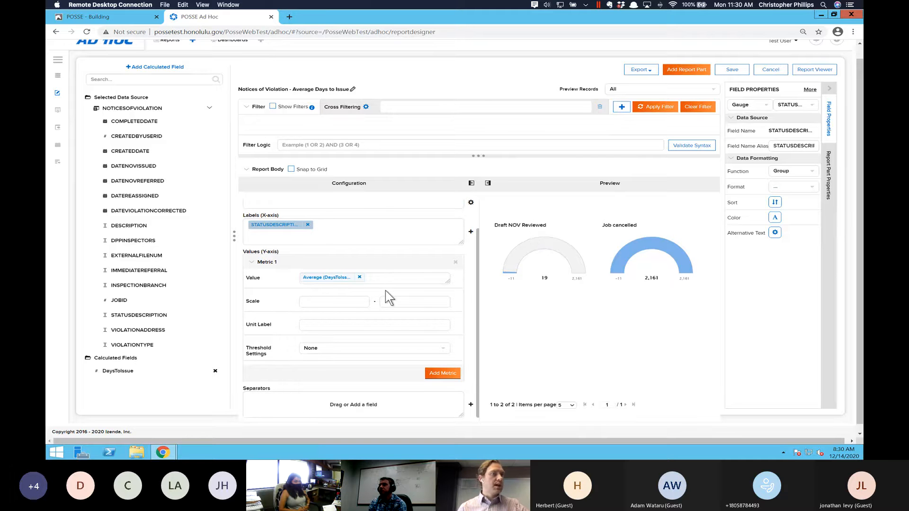
{"action": "left_click", "coordinate": [343, 301]}
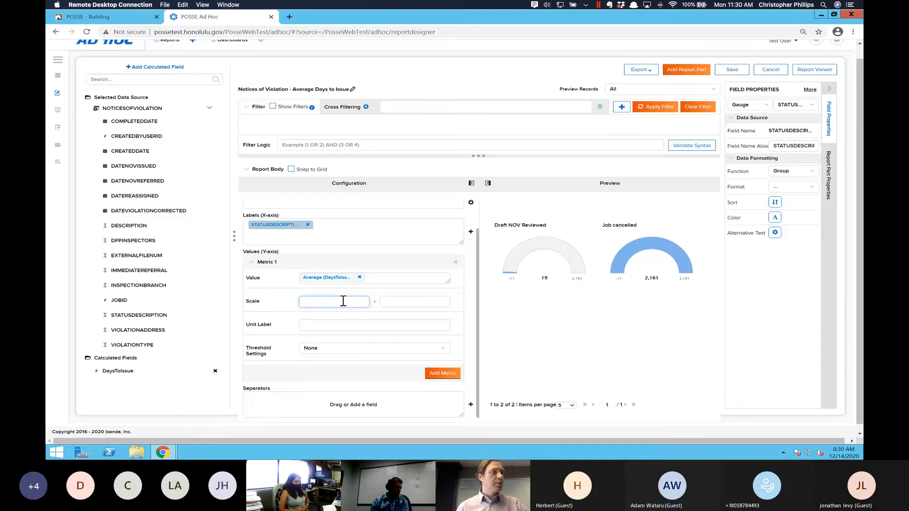
{"action": "left_click", "coordinate": [367, 328]}
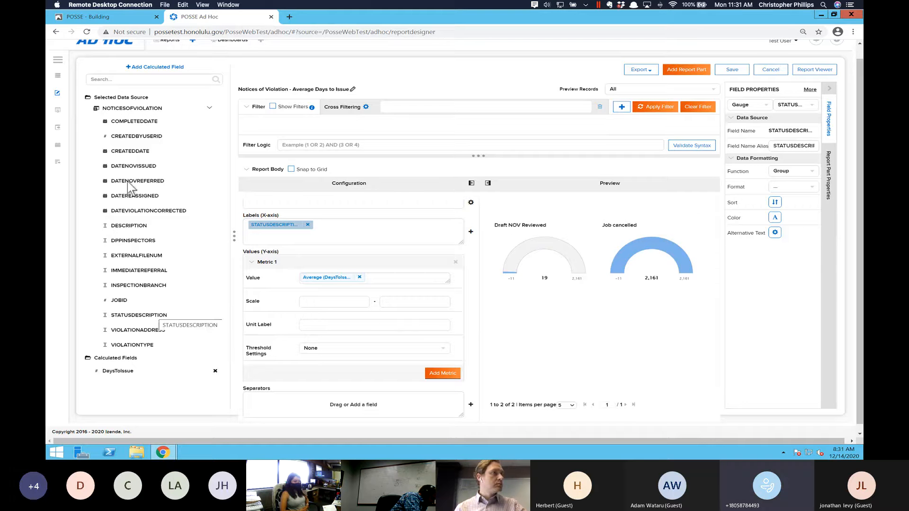
- Add CREATEDDATE and STATUSDESCRIPTION as filters of the report
{"action": "left_click_drag", "start_coordinate": [129, 154], "coordinate": [355, 126]}
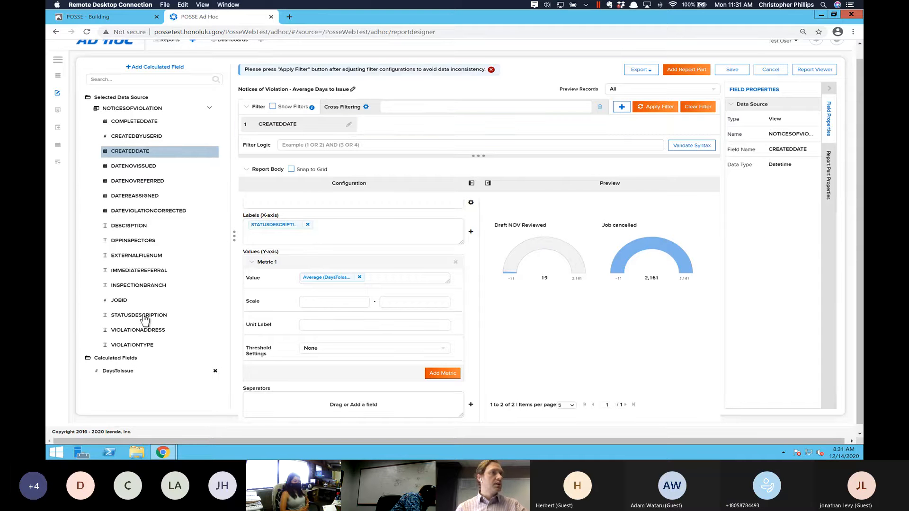
{"action": "left_click_drag", "start_coordinate": [144, 321], "coordinate": [453, 123]}
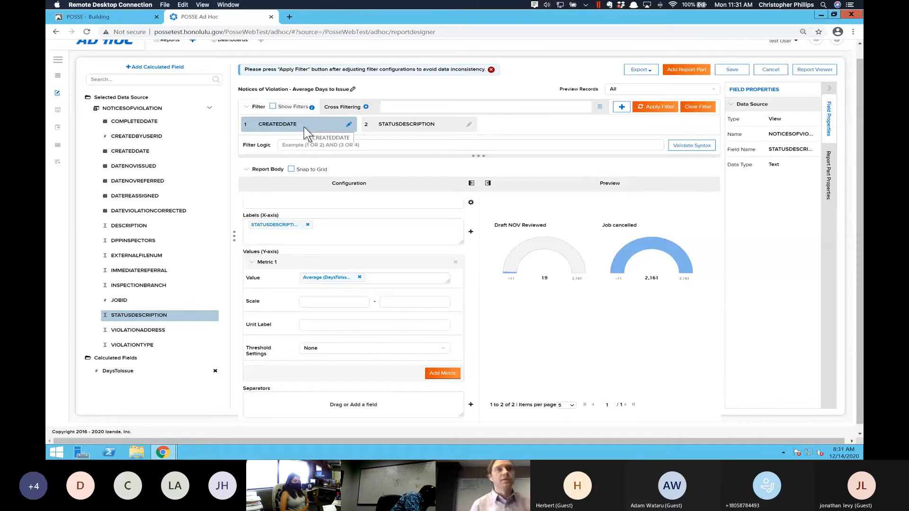
- Rename the CREATEDDATE filter to Created Date
{"action": "left_click", "coordinate": [348, 125]}
{"action": "key", "text": "ctrl+a"}
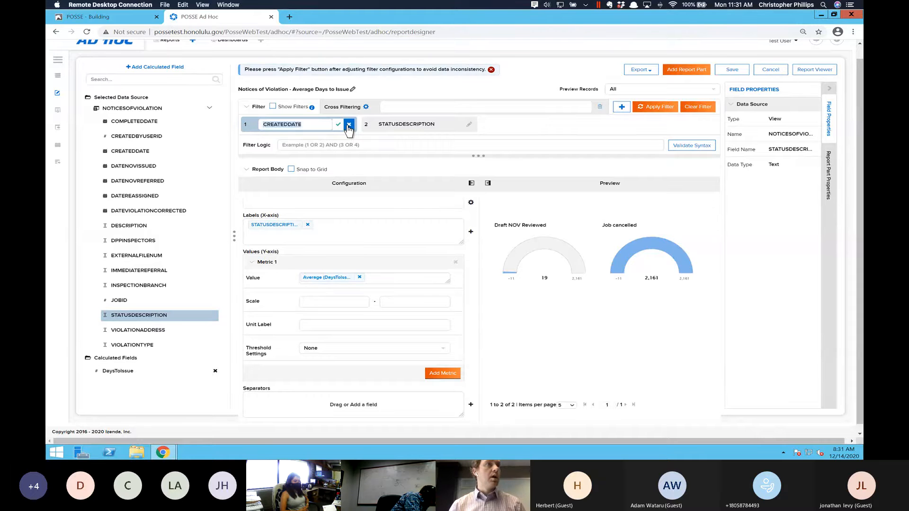
{"action": "key", "text": "BackSpace"}
{"action": "type", "text": "C"}
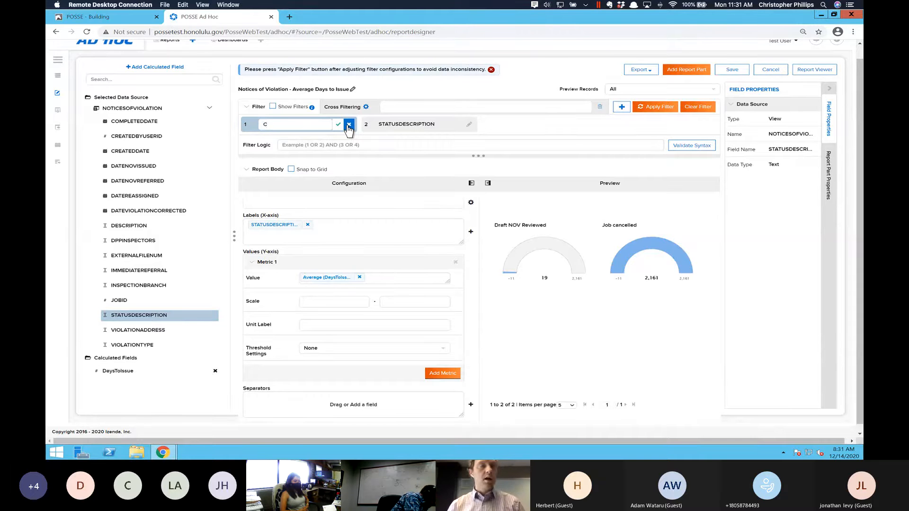
{"action": "type", "text": "re"}
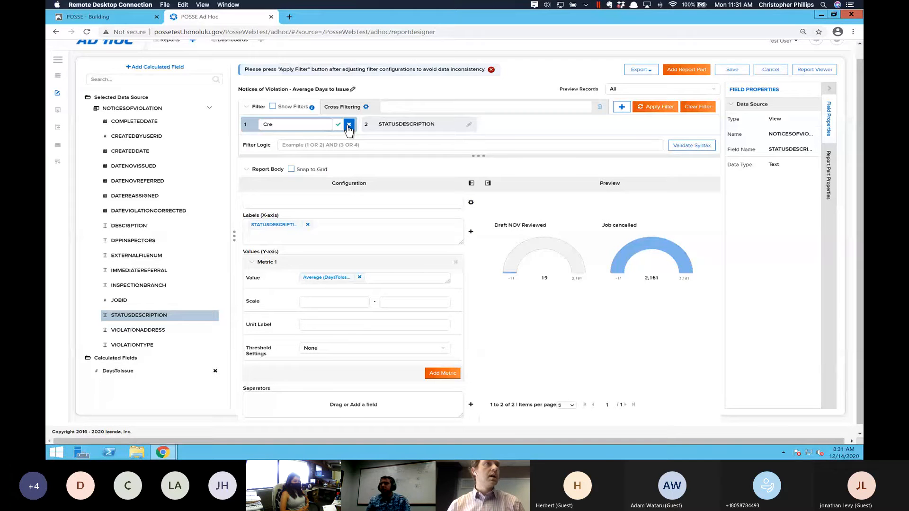
{"action": "key", "text": "BackSpace"}
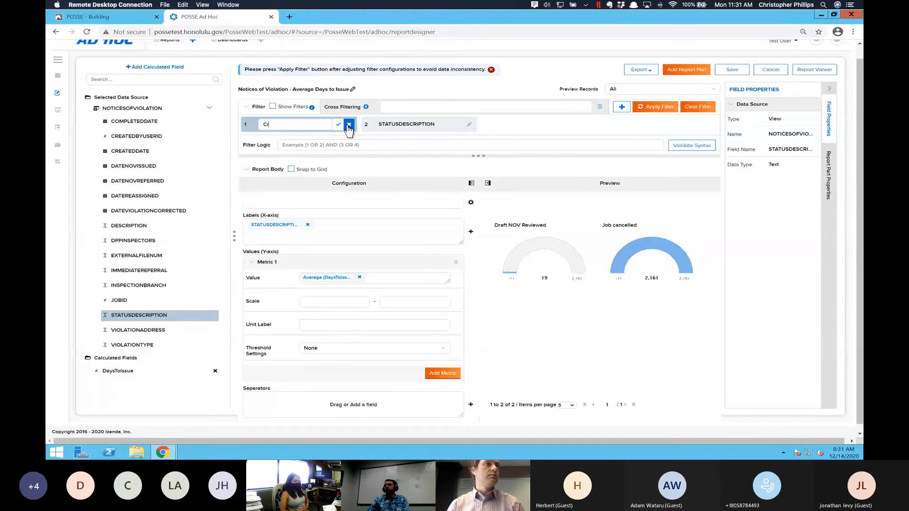
{"action": "type", "text": "eated Date"}
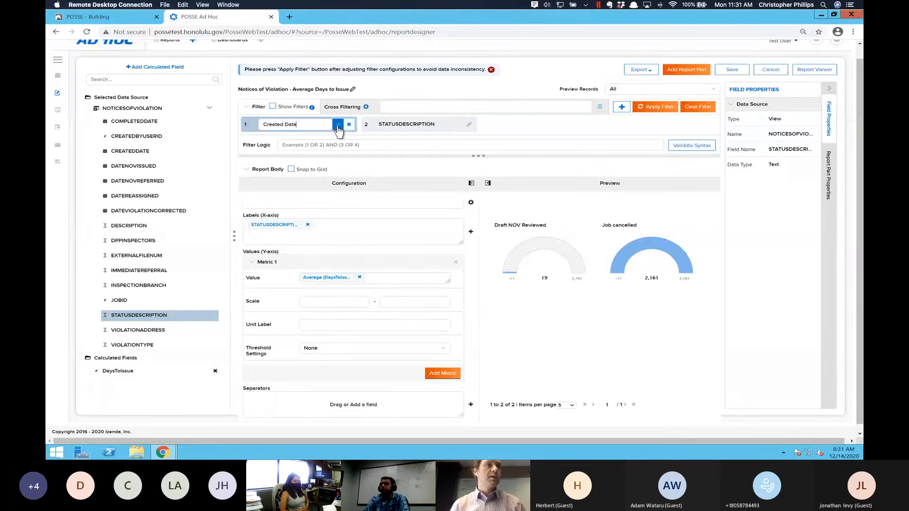
{"action": "left_click", "coordinate": [337, 125]}
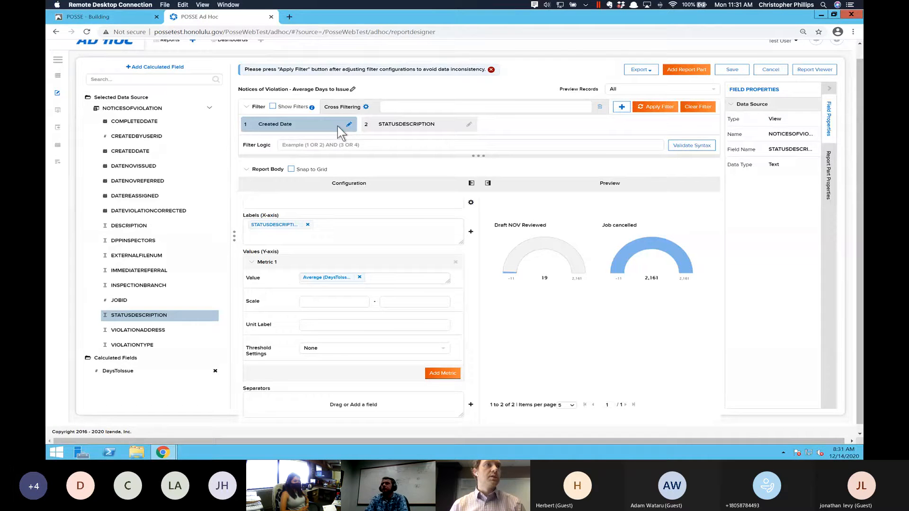
- Rename the STATUSDESCRIPTION filter to Status
{"action": "left_click", "coordinate": [469, 124]}
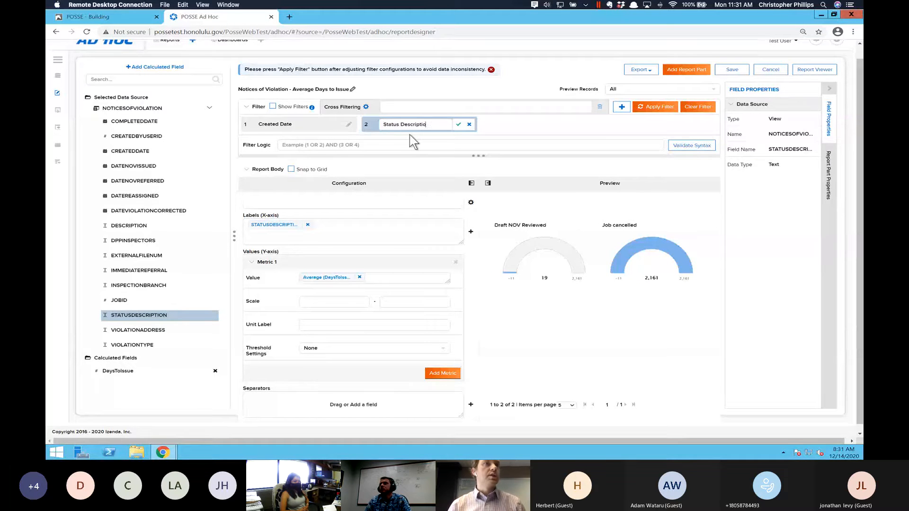
{"action": "key", "text": "BackSpace"}
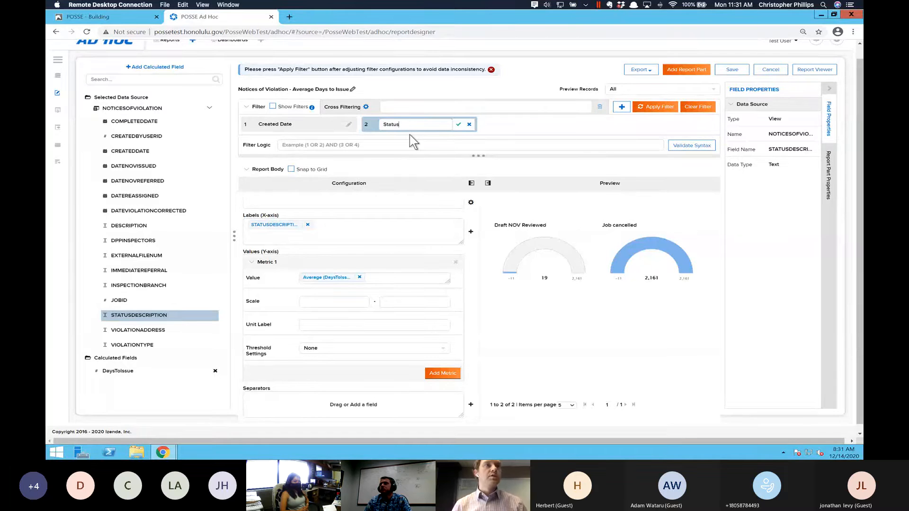
{"action": "left_click", "coordinate": [459, 125]}
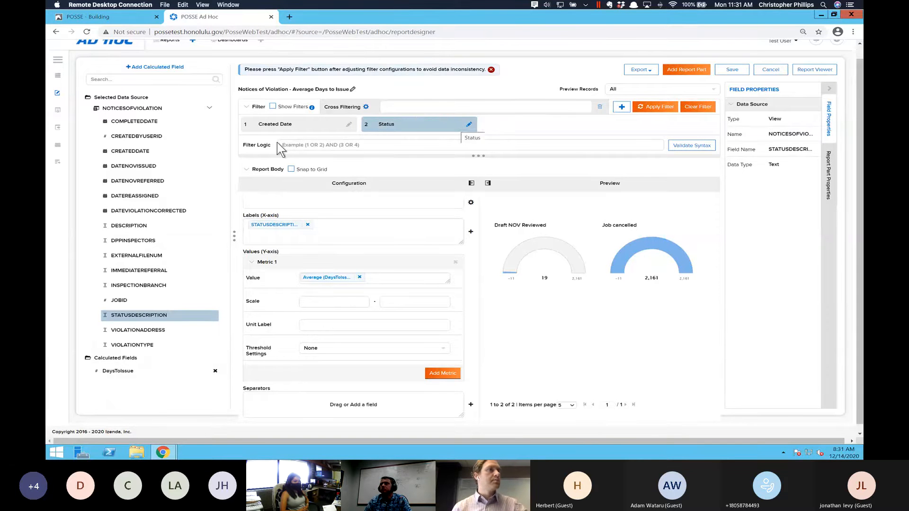
- Set the operator of the Created Date filter to Between (Date)
{"action": "left_click", "coordinate": [271, 125]}
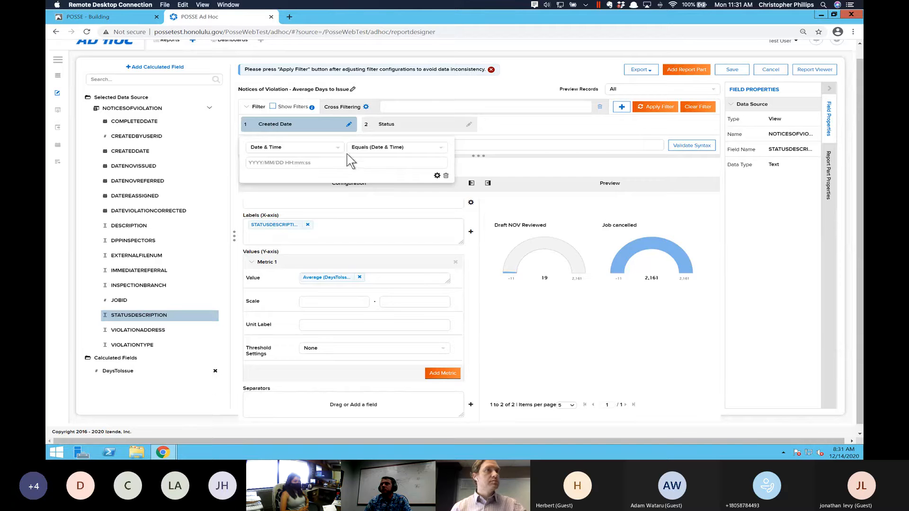
{"action": "left_click", "coordinate": [364, 149]}
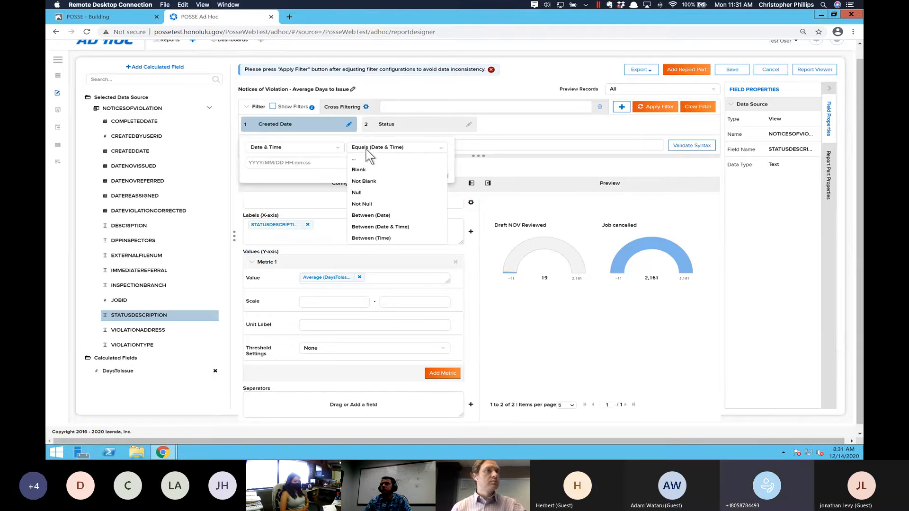
{"action": "left_click", "coordinate": [379, 228]}
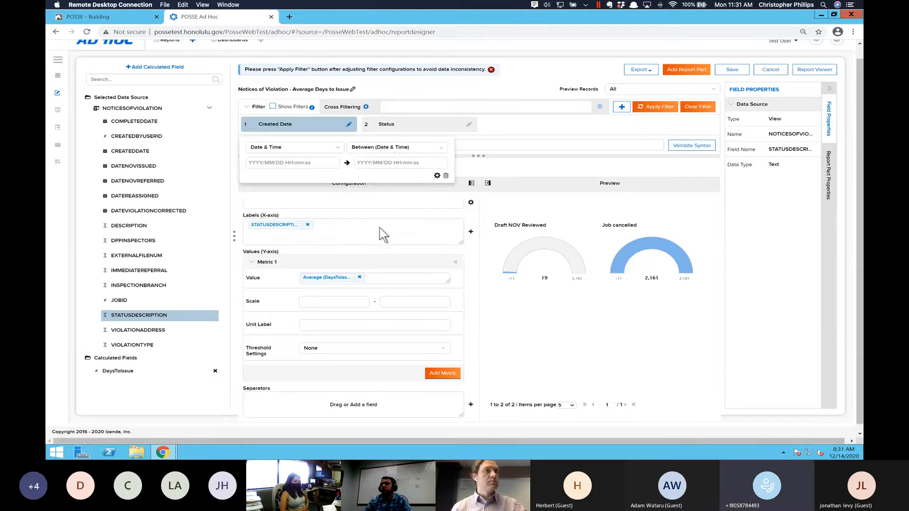
{"action": "left_click", "coordinate": [390, 148]}
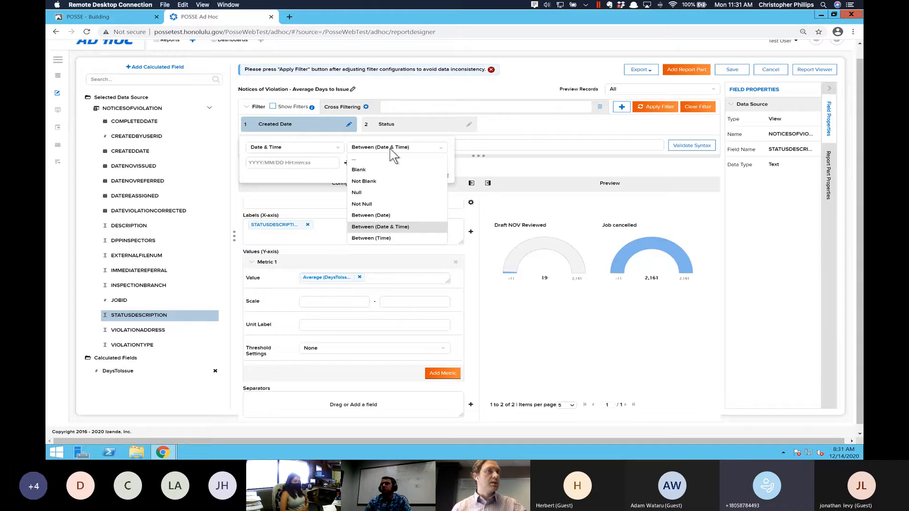
{"action": "left_click", "coordinate": [378, 216]}
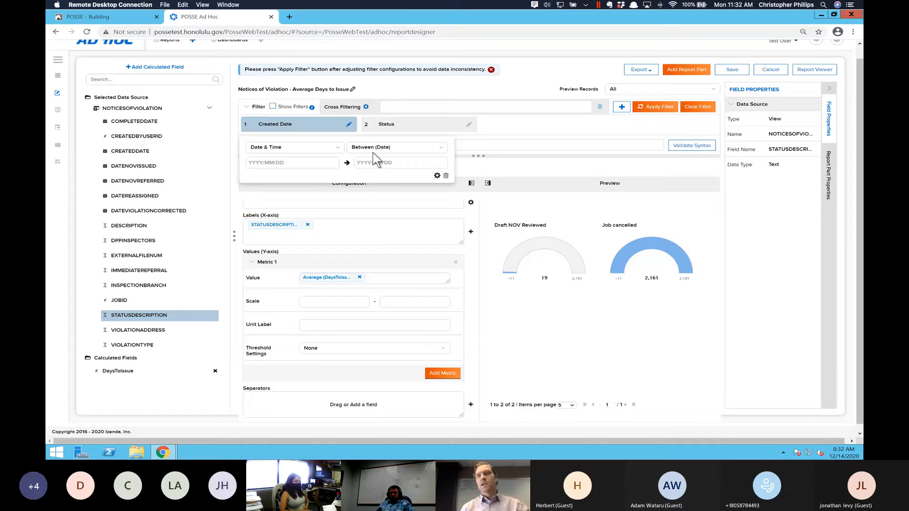
- Make the Status filter accept multiple values and set its operator to Equals (Selection)
{"action": "left_click", "coordinate": [395, 126]}
{"action": "left_click", "coordinate": [396, 162]}
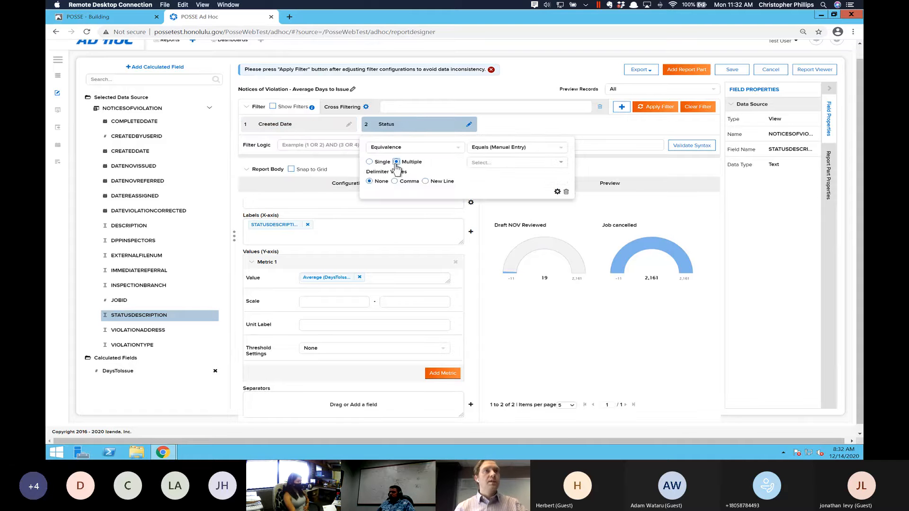
{"action": "left_click", "coordinate": [509, 146]}
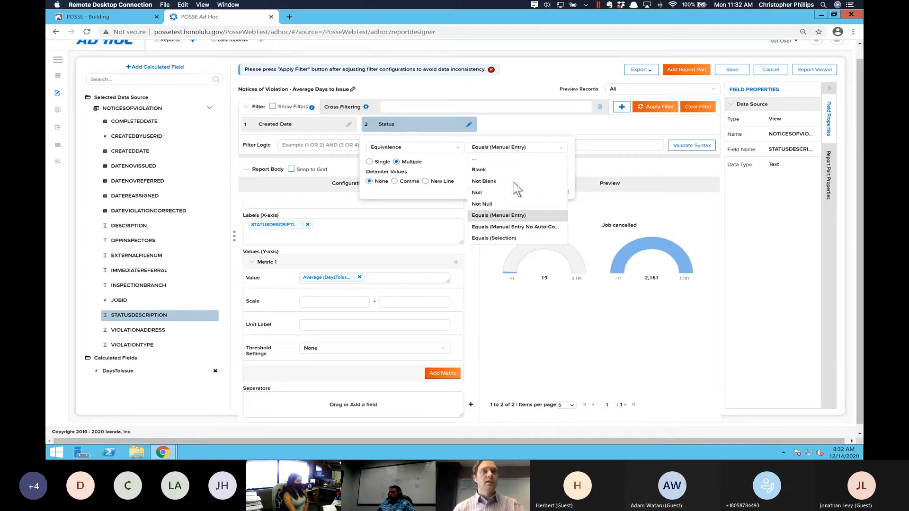
{"action": "left_click", "coordinate": [515, 239]}
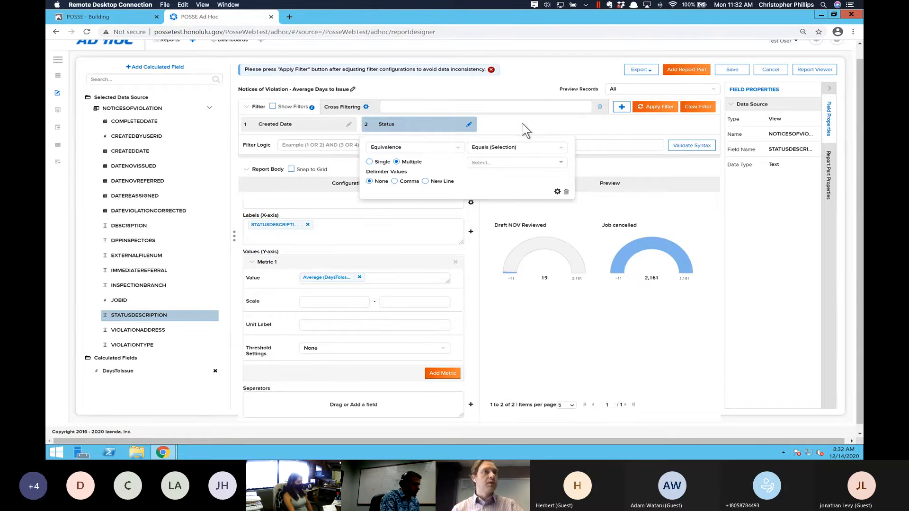
- Review the Status filter's operator, alias, visibility, required, cascading and sort settings in its filter properties
{"action": "left_click", "coordinate": [556, 192]}
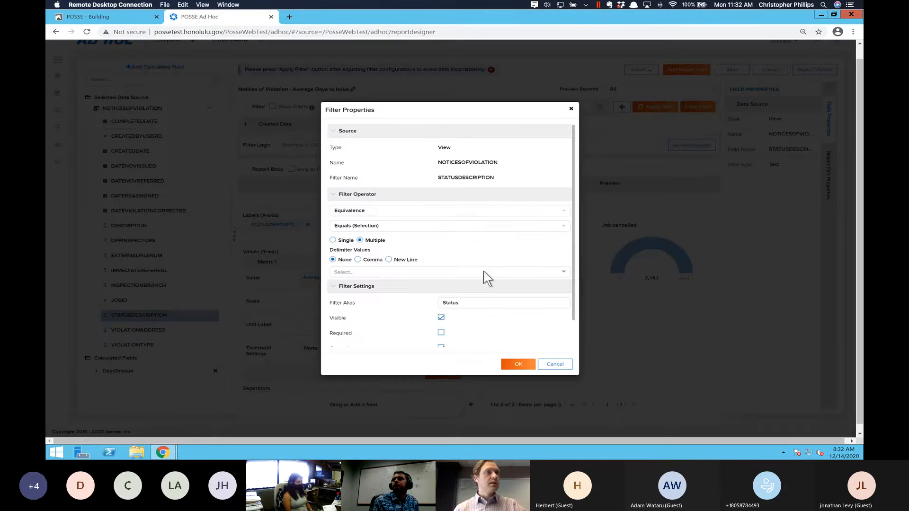
{"action": "scroll", "coordinate": [482, 260], "scroll_direction": "down", "scroll_amount": 1}
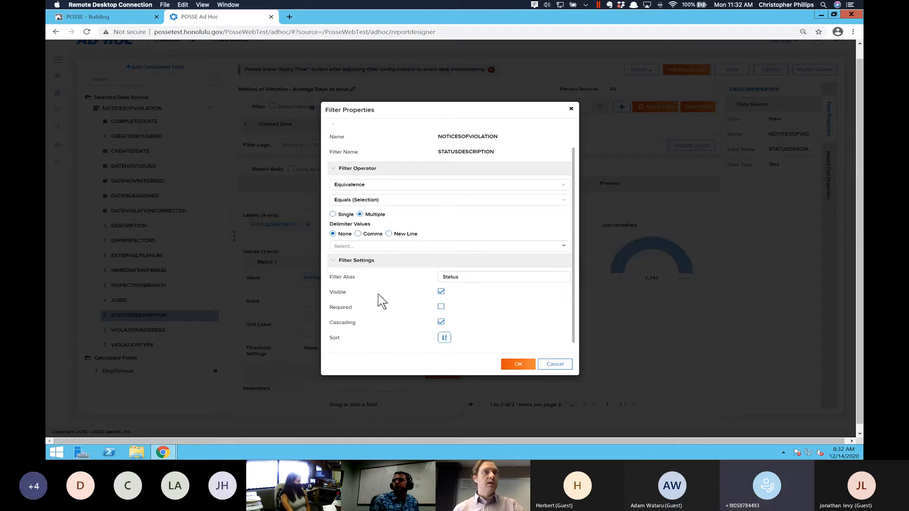
{"action": "scroll", "coordinate": [381, 301], "scroll_direction": "up", "scroll_amount": 1}
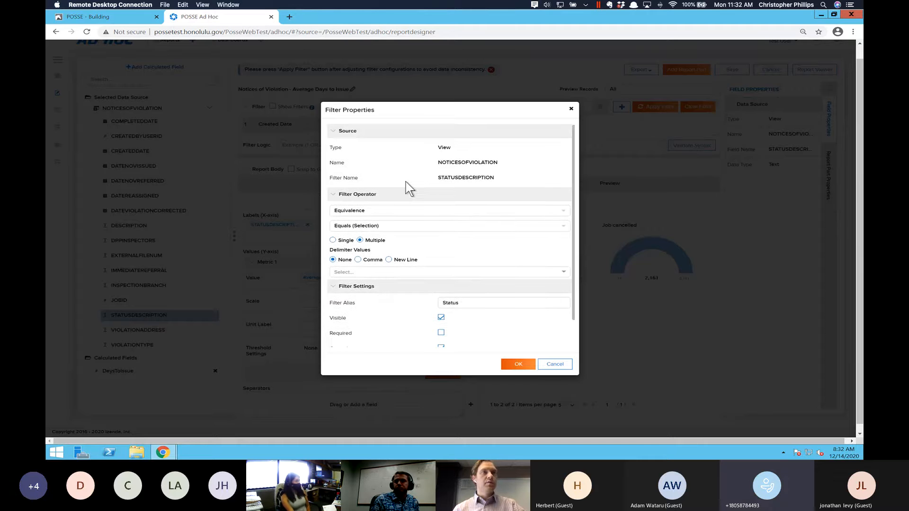
{"action": "scroll", "coordinate": [424, 255], "scroll_direction": "down", "scroll_amount": 1}
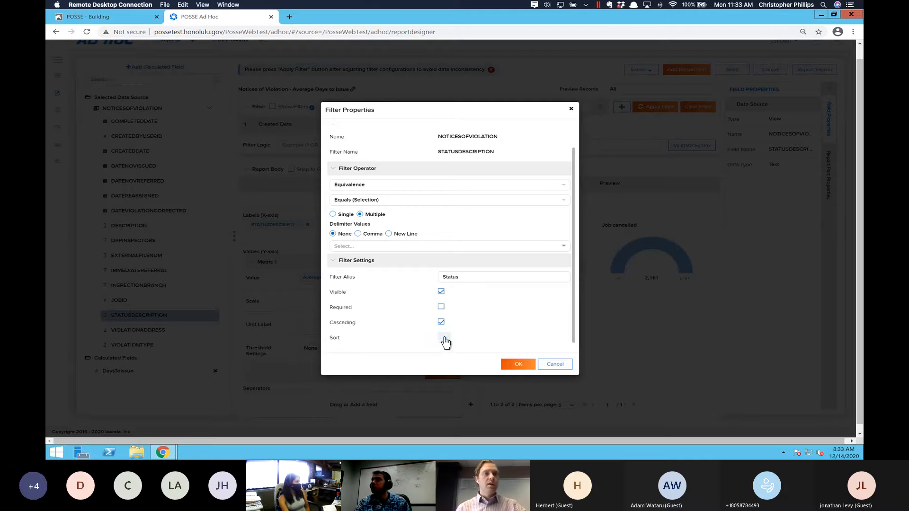
{"action": "left_click", "coordinate": [510, 365]}
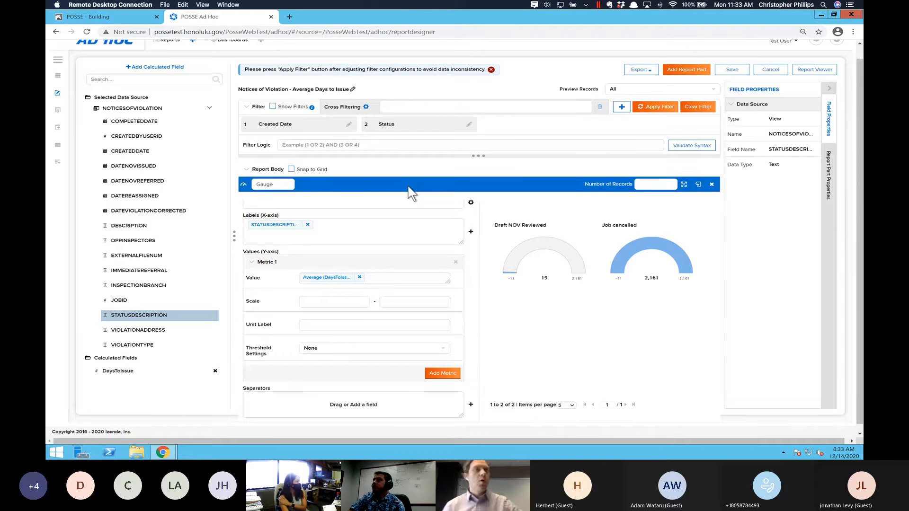
{"action": "scroll", "coordinate": [446, 244], "scroll_direction": "up", "scroll_amount": 2}
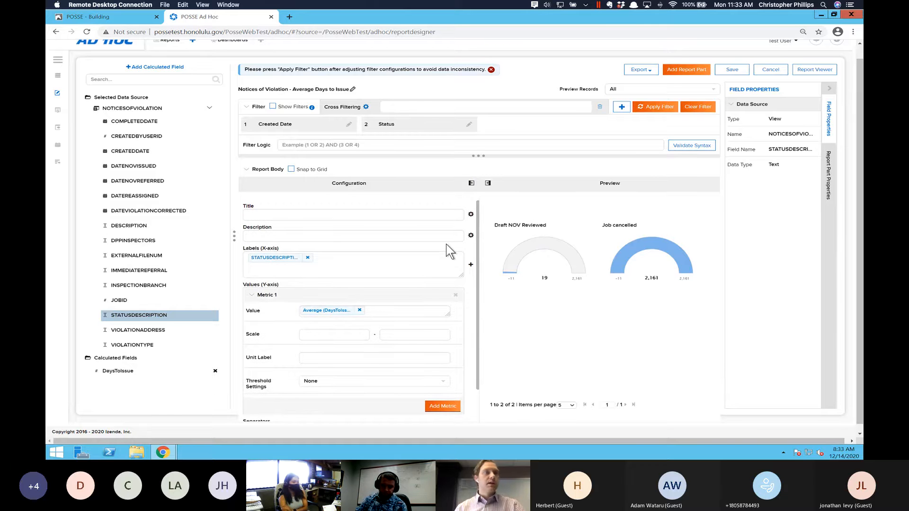
{"action": "scroll", "coordinate": [431, 281], "scroll_direction": "down", "scroll_amount": 2}
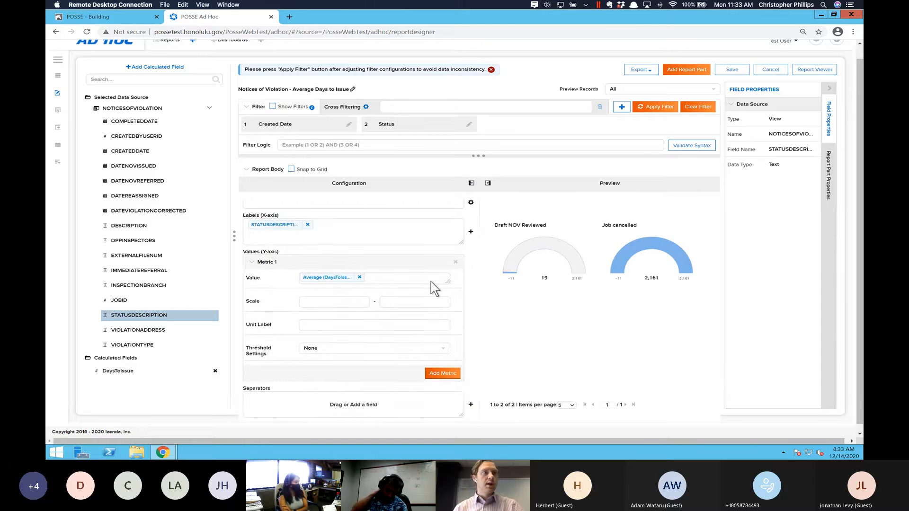
{"action": "scroll", "coordinate": [431, 281], "scroll_direction": "up", "scroll_amount": 2}
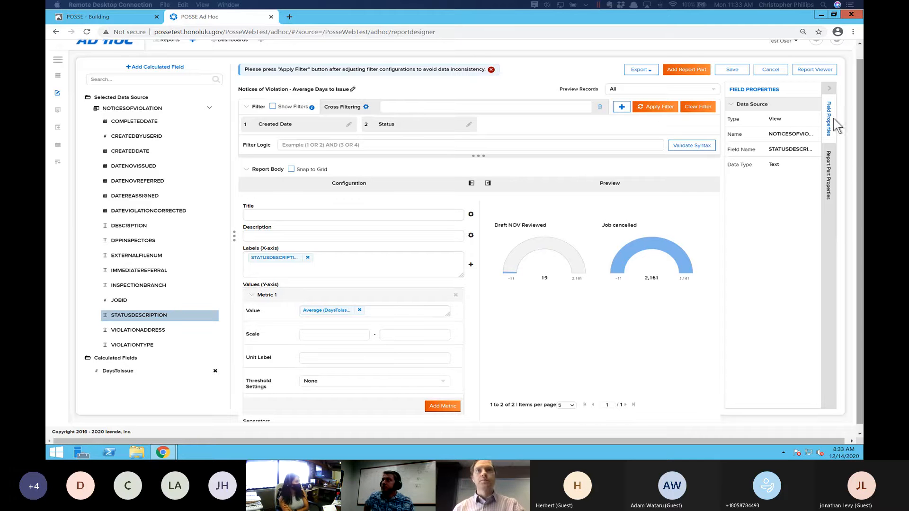
- Examine the full expression of the DaysToIssue calculated field
{"action": "left_click", "coordinate": [116, 378]}
{"action": "left_click", "coordinate": [117, 374]}
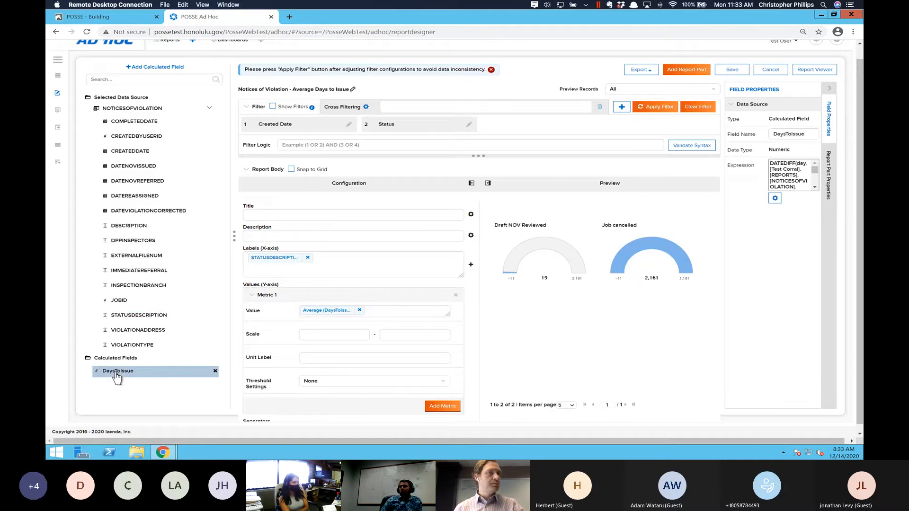
{"action": "triple_click", "coordinate": [802, 181]}
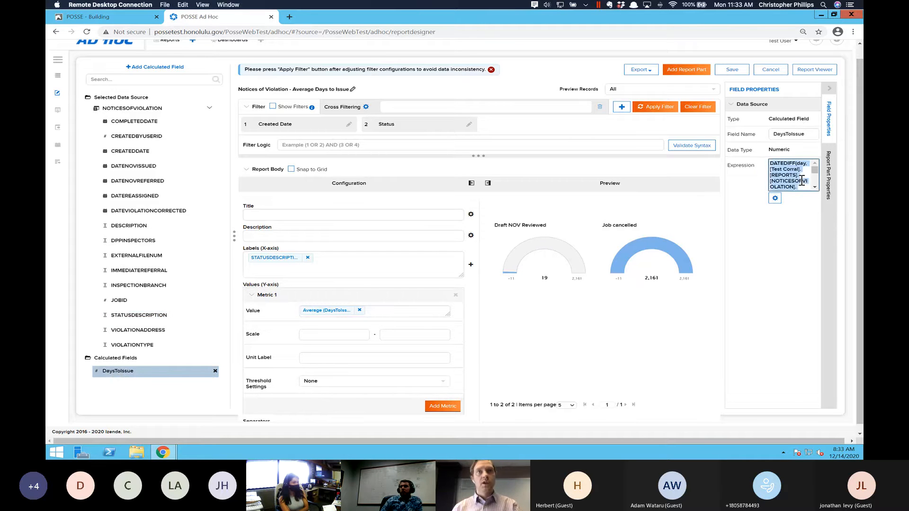
{"action": "left_click", "coordinate": [777, 197]}
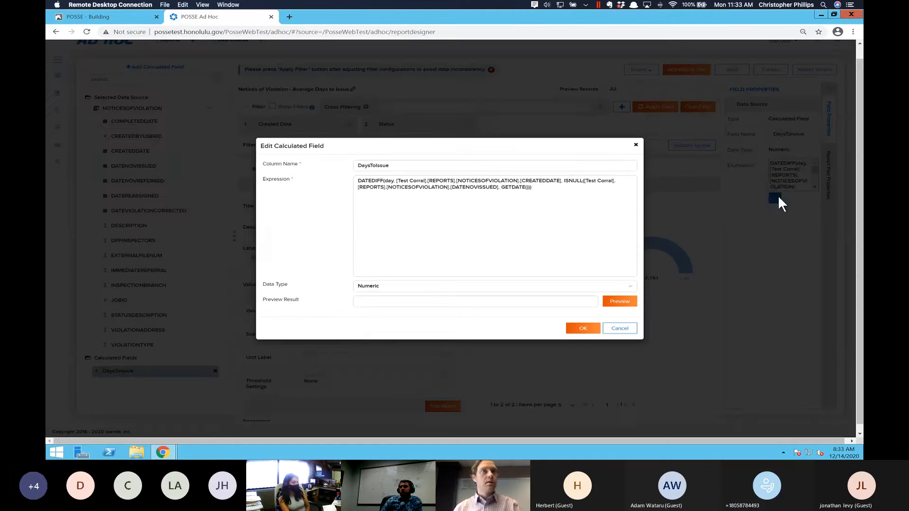
{"action": "left_click", "coordinate": [638, 147]}
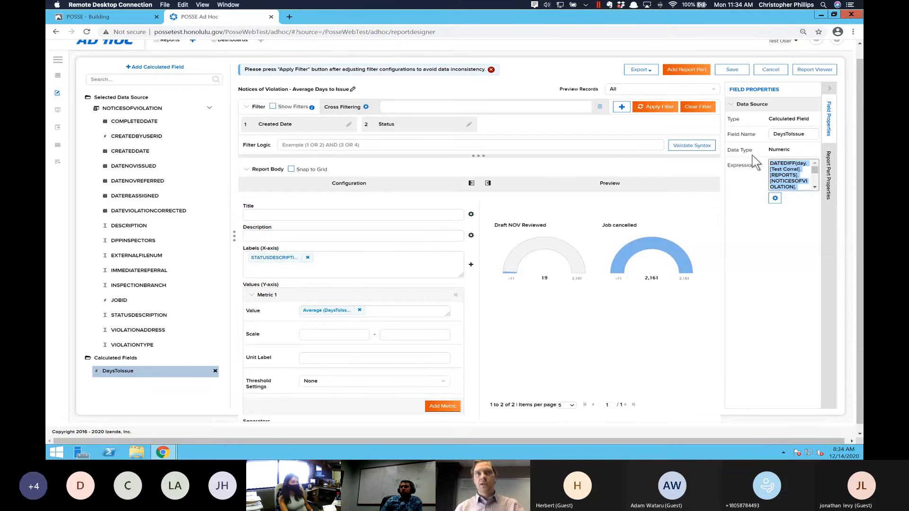
- Replace the DaysToIssue calculated field's expression with DATEDIFF(day, [Test Corral].[REPORTS].[NOTICESOFVIOLATION].[CREATEDDATE], [Test Corral].[REPORTS].[NOTICESOFVIOLATION].[DATENOVISSUED])
{"action": "left_click", "coordinate": [775, 198]}
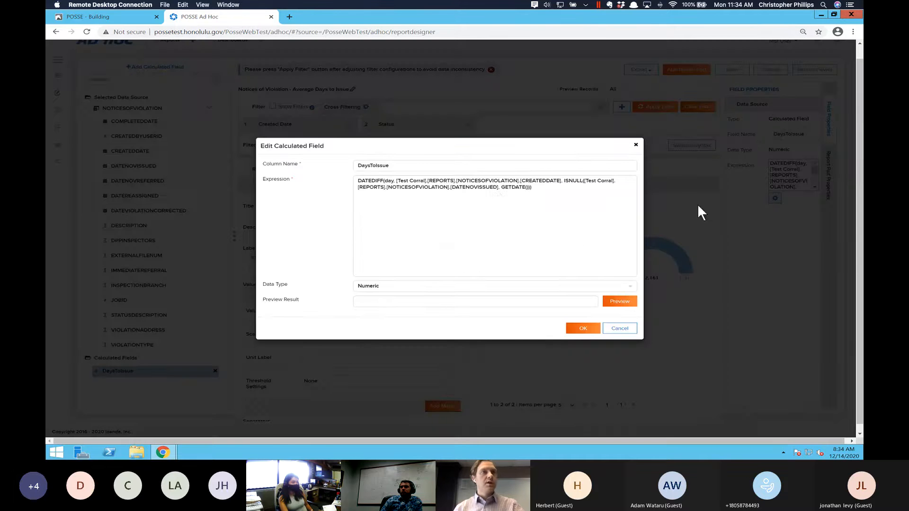
{"action": "left_click", "coordinate": [502, 198]}
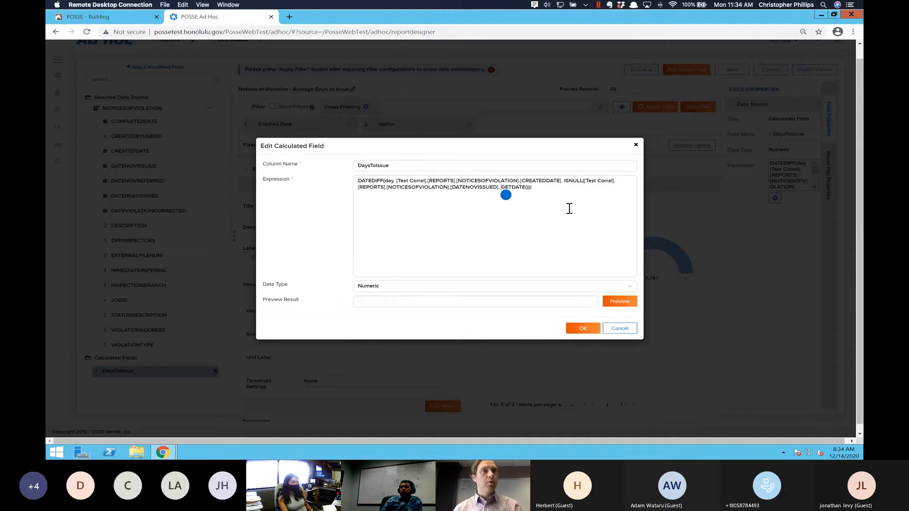
{"action": "left_click", "coordinate": [536, 194]}
{"action": "key", "text": "ctrl+a"}
{"action": "key", "text": "BackSpace"}
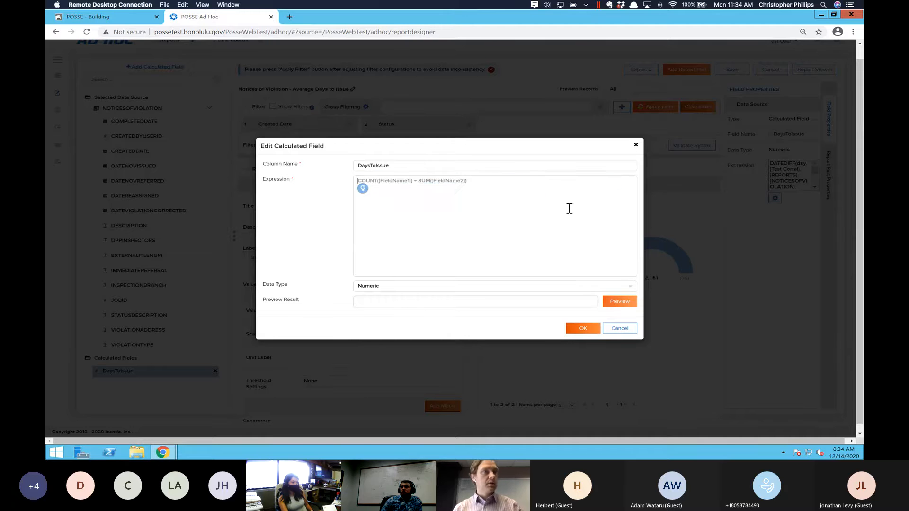
{"action": "type", "text": "DATEDIFF(day, [Test Corral].[REPORTS].[NOTICESOFVIOLATION].[CREATEDDATE], [Test Corral].[REPORTS].[NOTICESOFVIOLATION].[DATENOVISSUED])"}
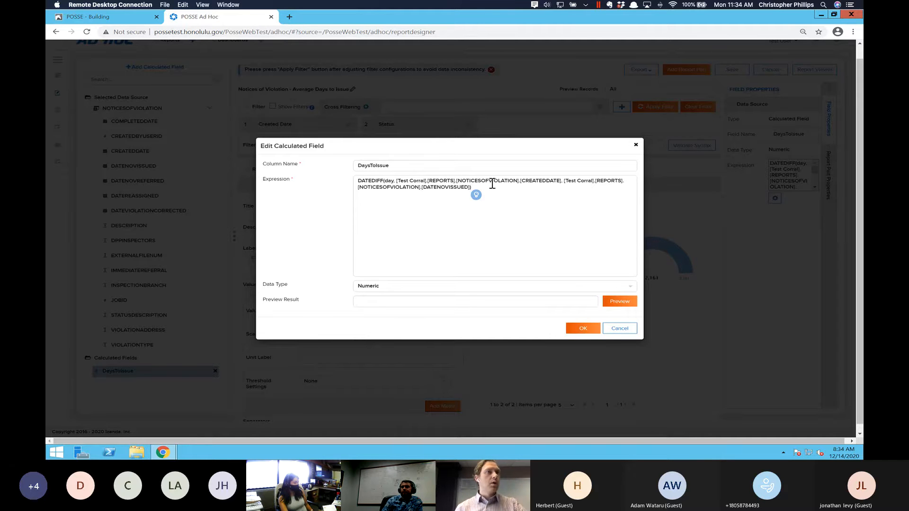
{"action": "double_click", "coordinate": [436, 188]}
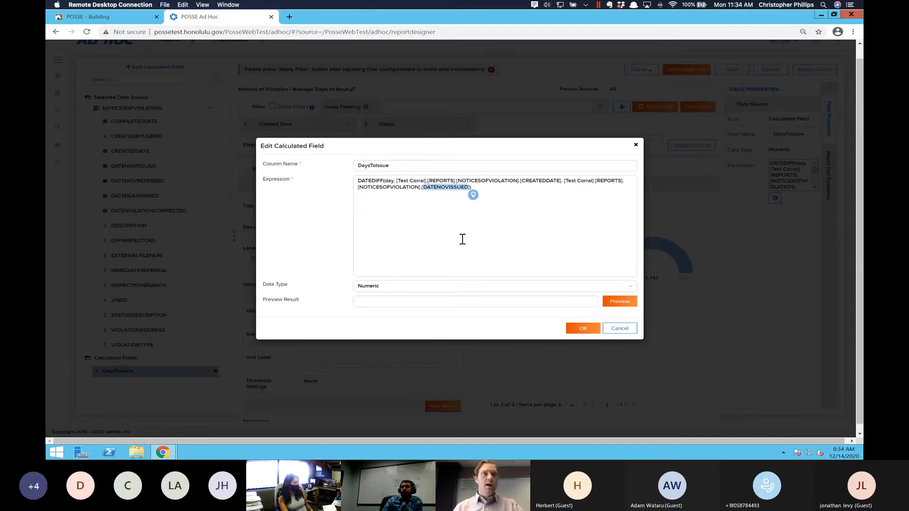
{"action": "left_click", "coordinate": [582, 331]}
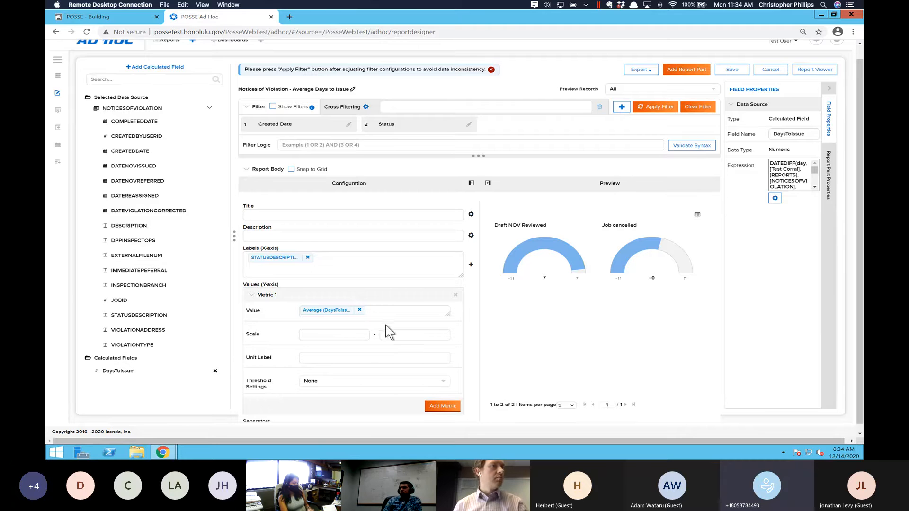
- Set the scale of the gauge's Metric 1 to run from 1 to 5
{"action": "scroll", "coordinate": [361, 350], "scroll_direction": "down", "scroll_amount": 1}
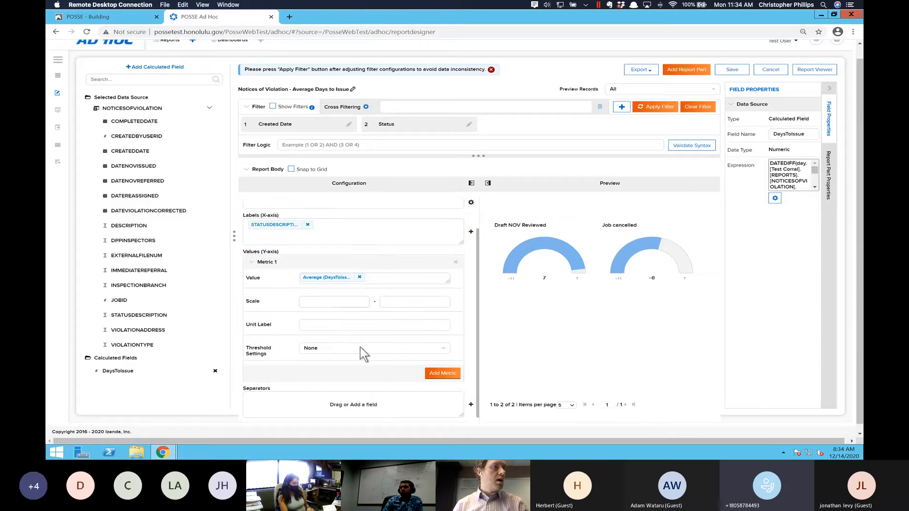
{"action": "left_click", "coordinate": [332, 301]}
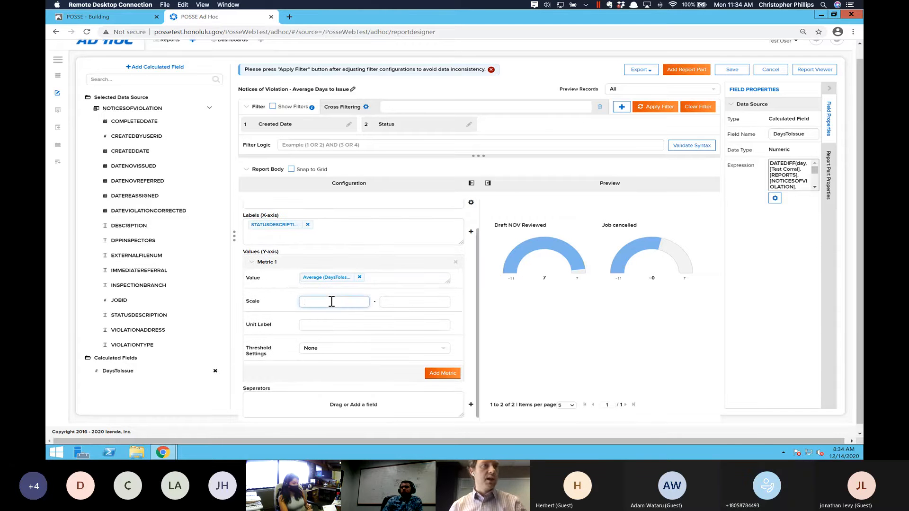
{"action": "type", "text": "1"}
{"action": "key", "text": "Tab"}
{"action": "type", "text": "5"}
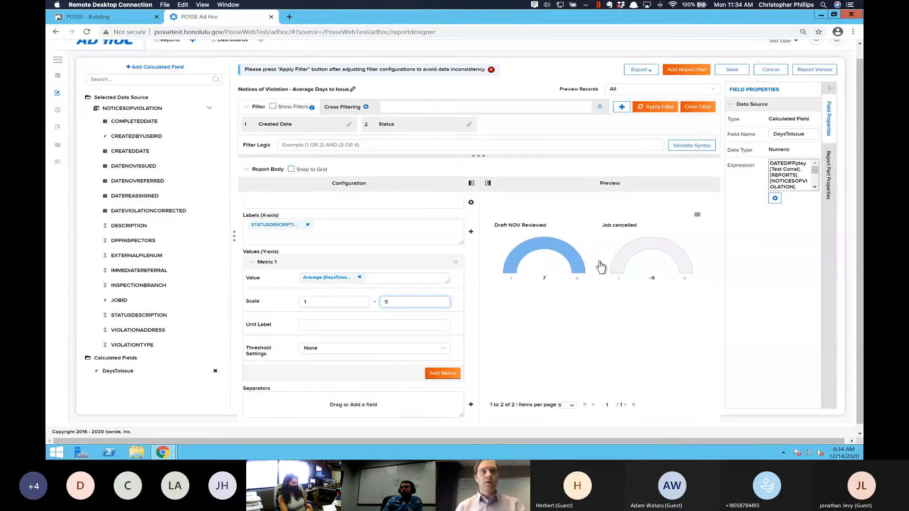
- Label the units of the gauge's Metric 1 as Days To Issue
{"action": "left_click", "coordinate": [317, 329]}
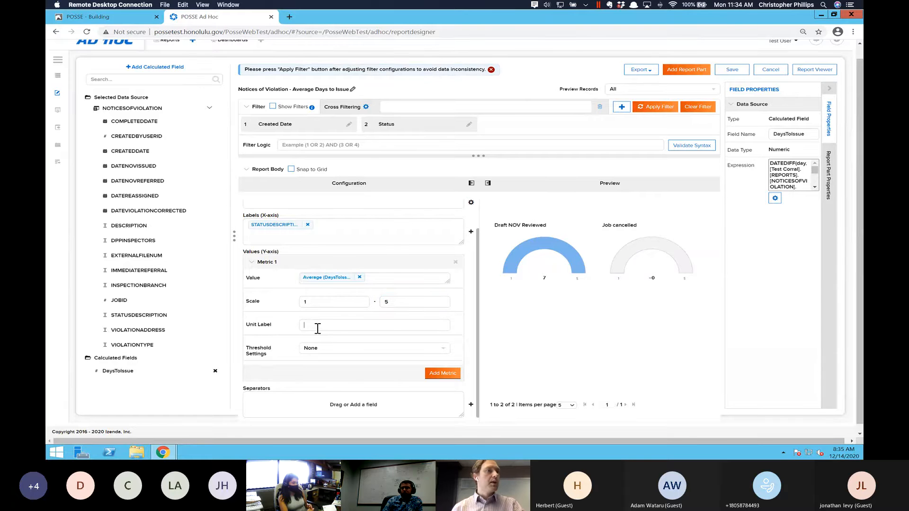
{"action": "type", "text": "Day"}
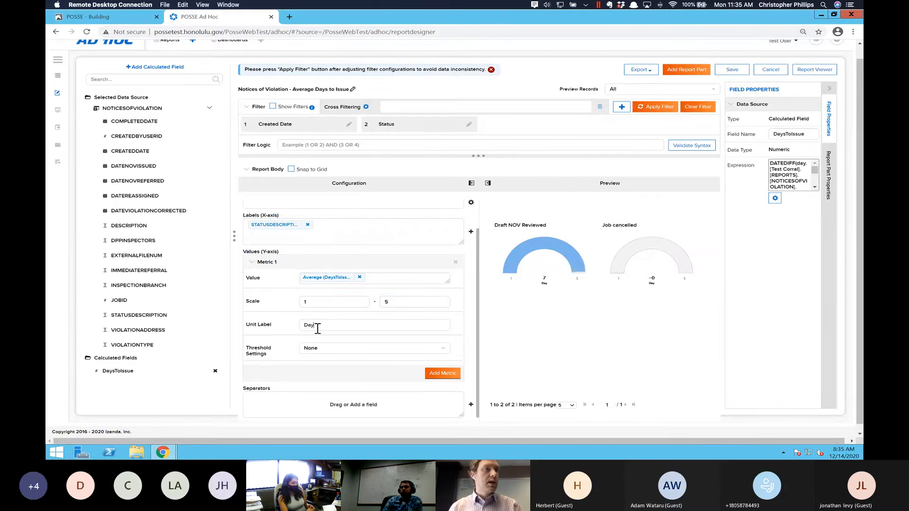
{"action": "type", "text": "s To Is"}
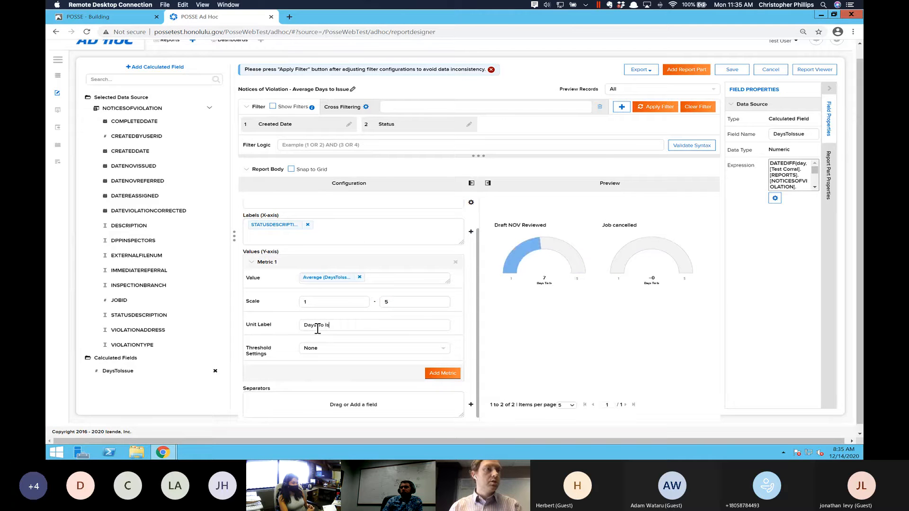
{"action": "type", "text": "sue"}
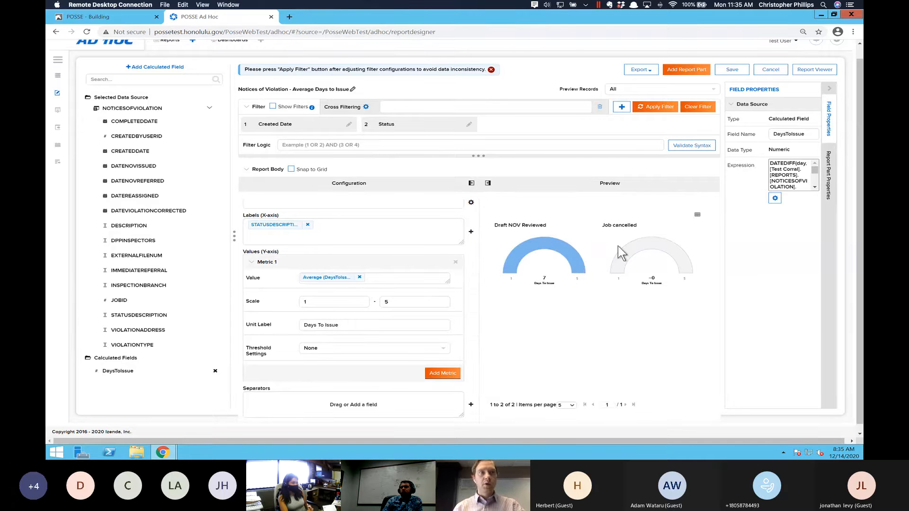
- Give Metric 1 static threshold settings, with the green Low threshold at Less Than 3
{"action": "left_click", "coordinate": [427, 352]}
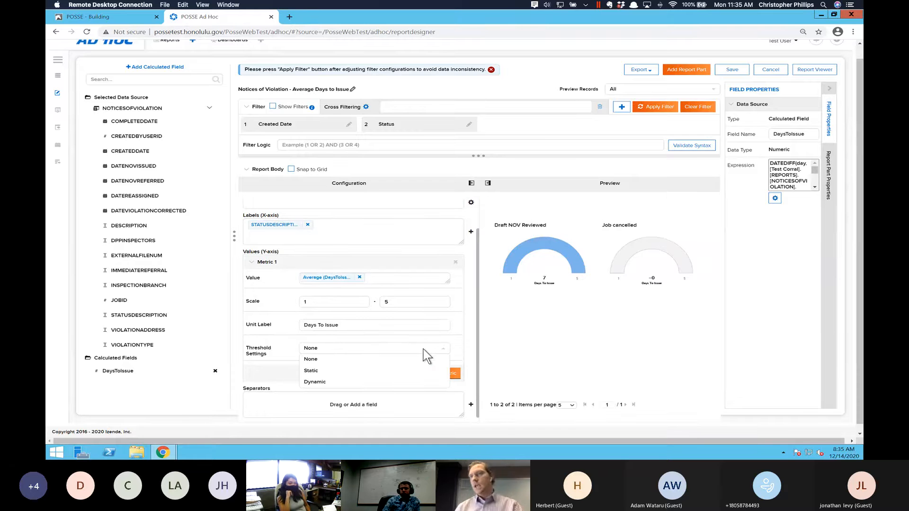
{"action": "left_click", "coordinate": [326, 373]}
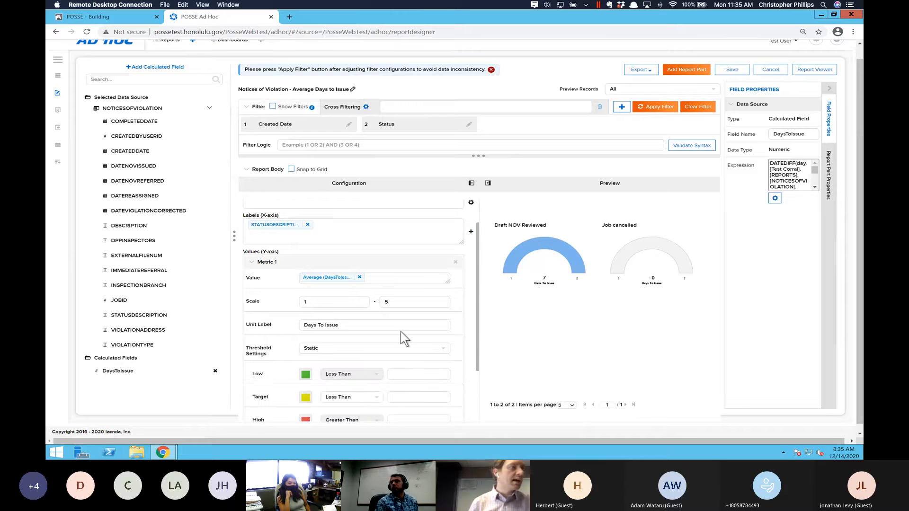
{"action": "scroll", "coordinate": [401, 331], "scroll_direction": "down", "scroll_amount": 1}
{"action": "scroll", "coordinate": [401, 331], "scroll_direction": "down", "scroll_amount": 1}
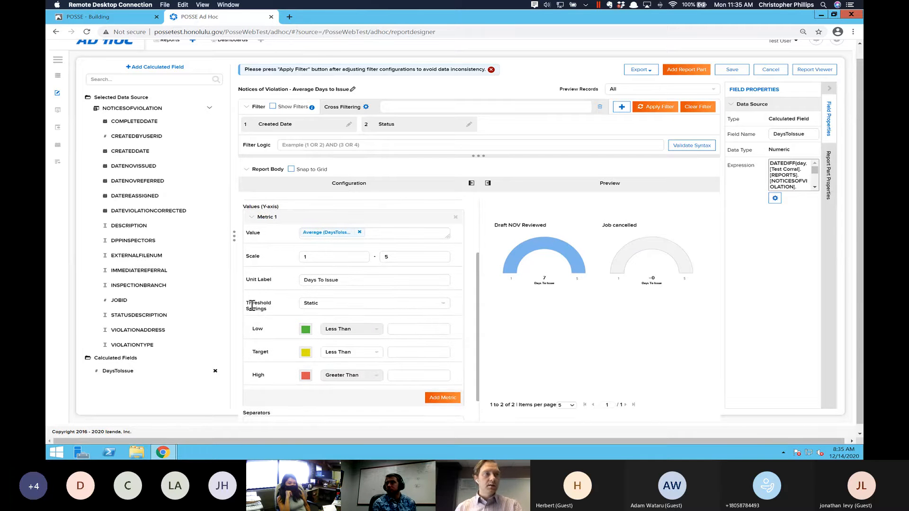
{"action": "left_click", "coordinate": [418, 329]}
{"action": "left_click", "coordinate": [418, 330]}
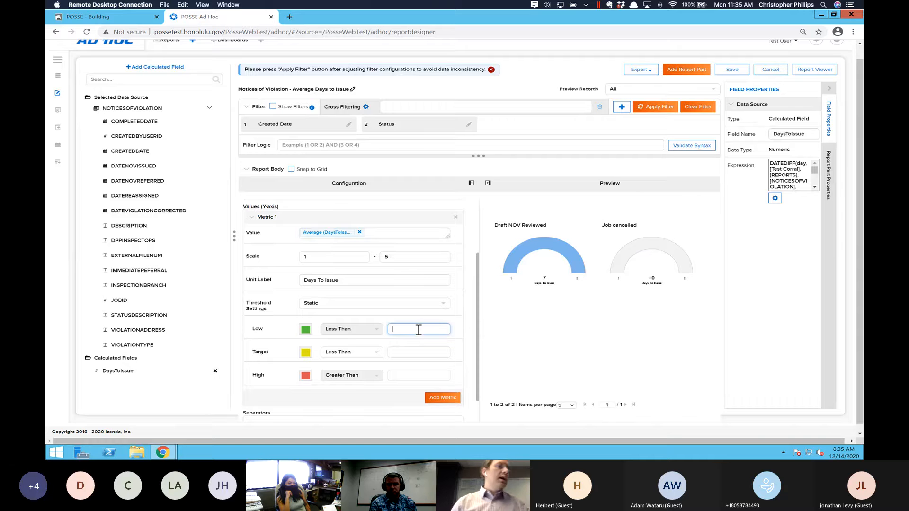
{"action": "type", "text": "3"}
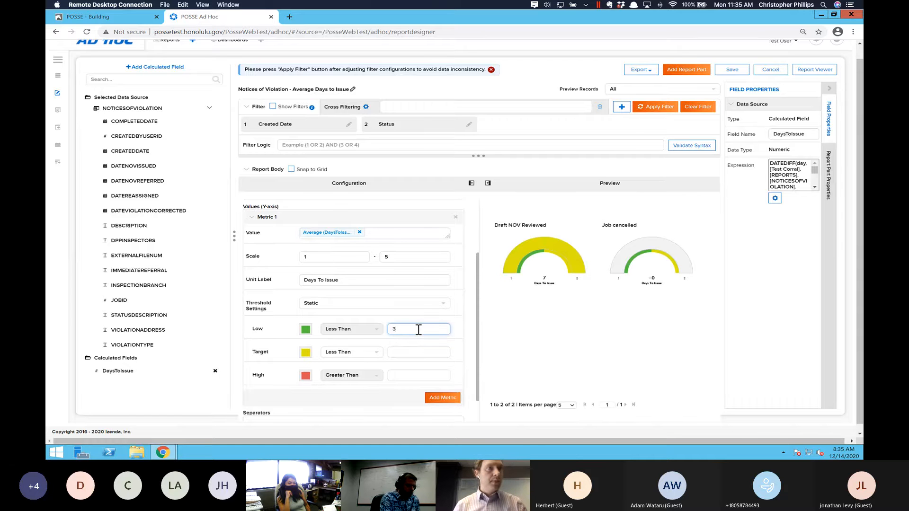
- Set Metric 1's yellow Target threshold to Less Than 4 and its red High threshold to Greater Than 4
{"action": "key", "text": "Tab"}
{"action": "key", "text": "Tab"}
{"action": "key", "text": "Tab"}
{"action": "key", "text": "Tab"}
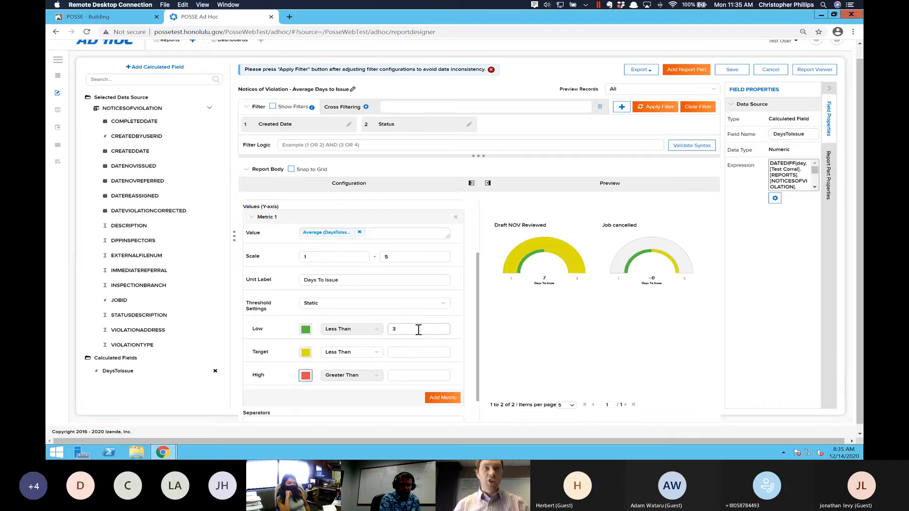
{"action": "left_click", "coordinate": [405, 376]}
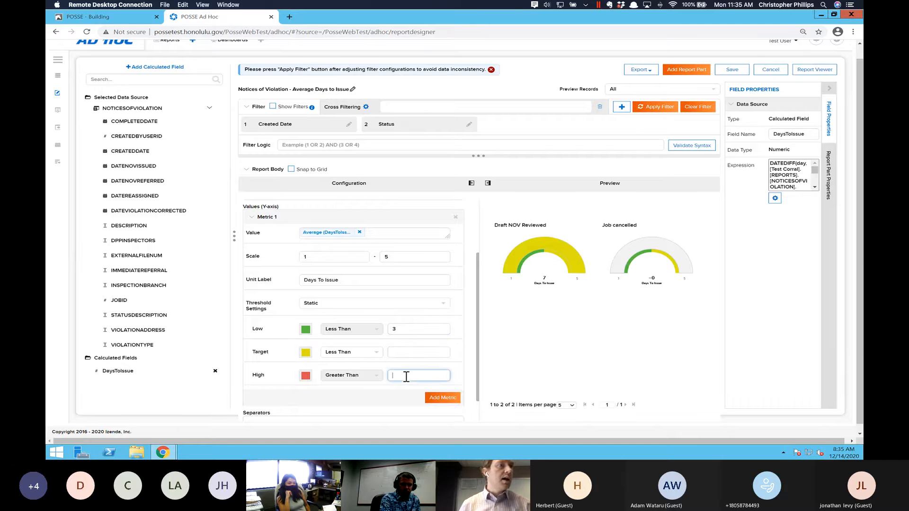
{"action": "type", "text": "4"}
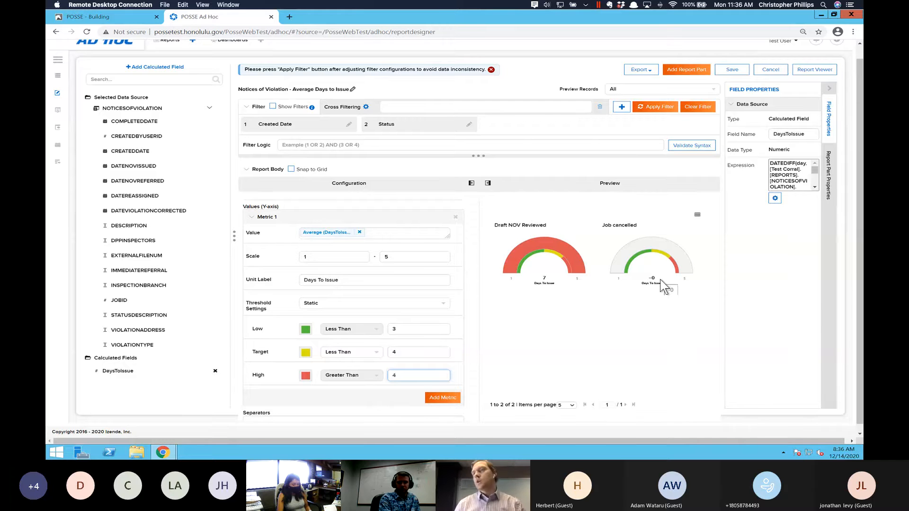
- Try to save the Notices of Violation - Average Days to Issue report in the Training category
{"action": "left_click", "coordinate": [731, 71]}
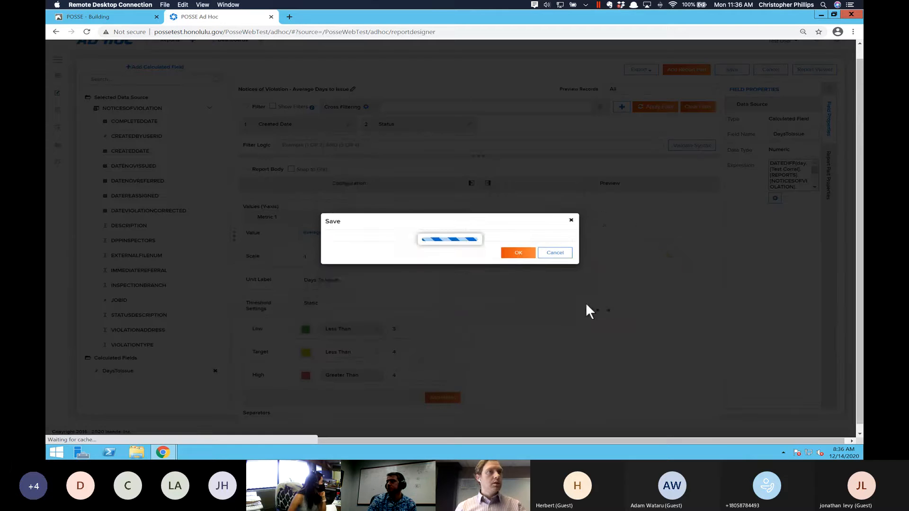
{"action": "left_click", "coordinate": [562, 243]}
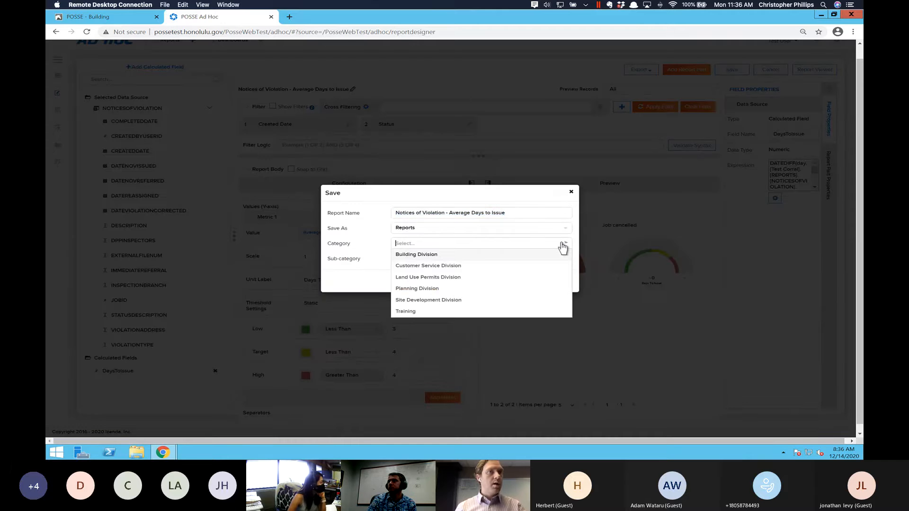
{"action": "scroll", "coordinate": [479, 282], "scroll_direction": "down", "scroll_amount": 1}
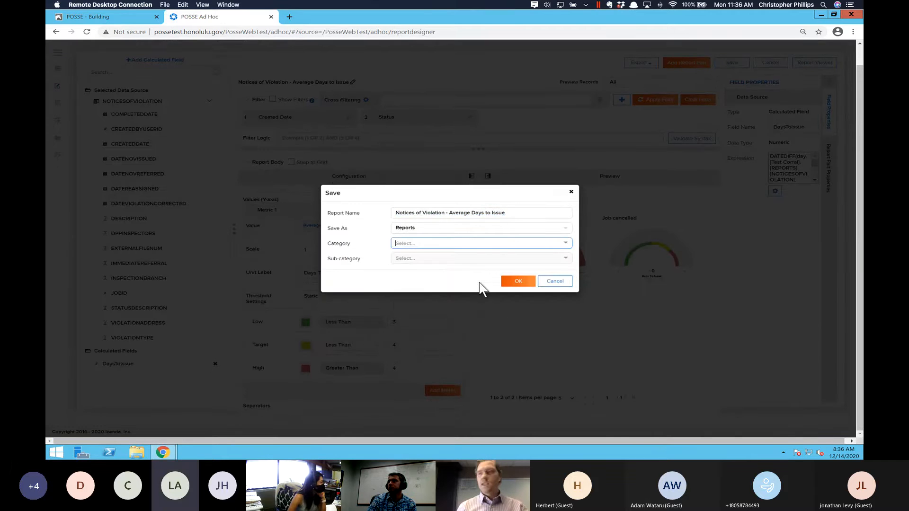
{"action": "left_click", "coordinate": [565, 244]}
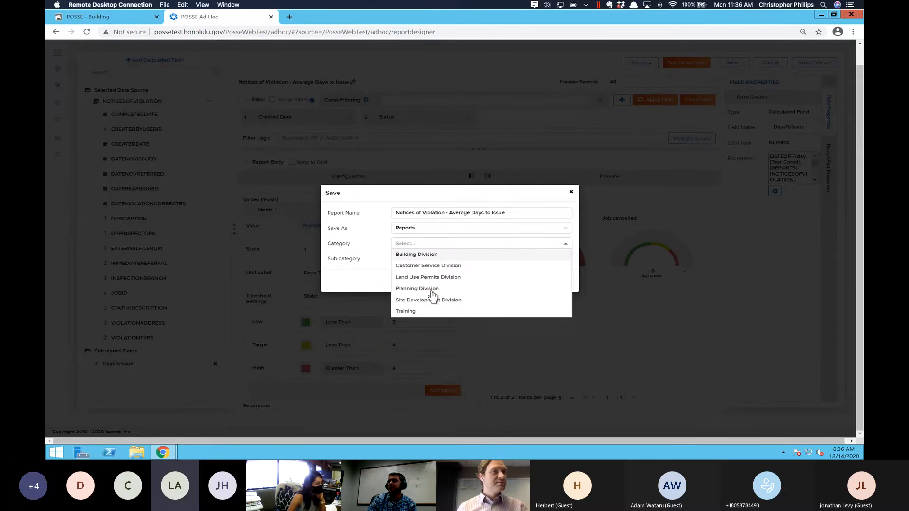
{"action": "left_click", "coordinate": [414, 312]}
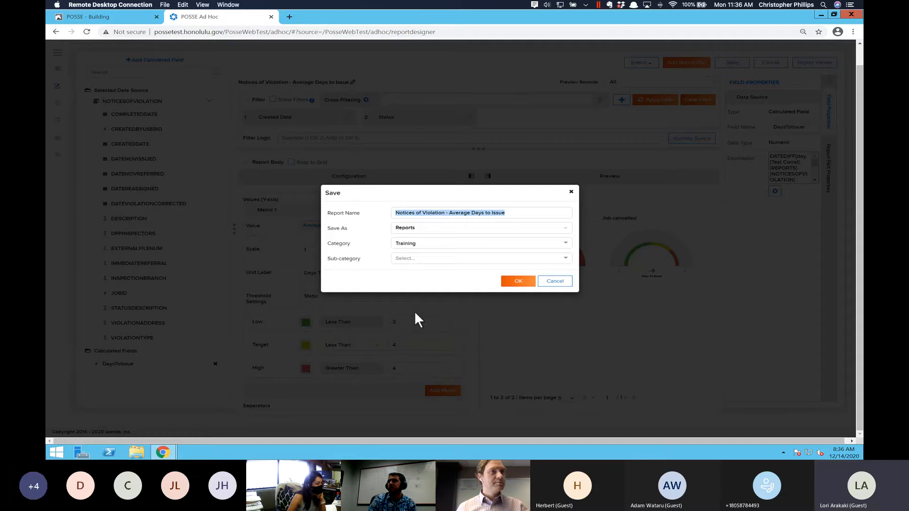
{"action": "left_click", "coordinate": [511, 284]}
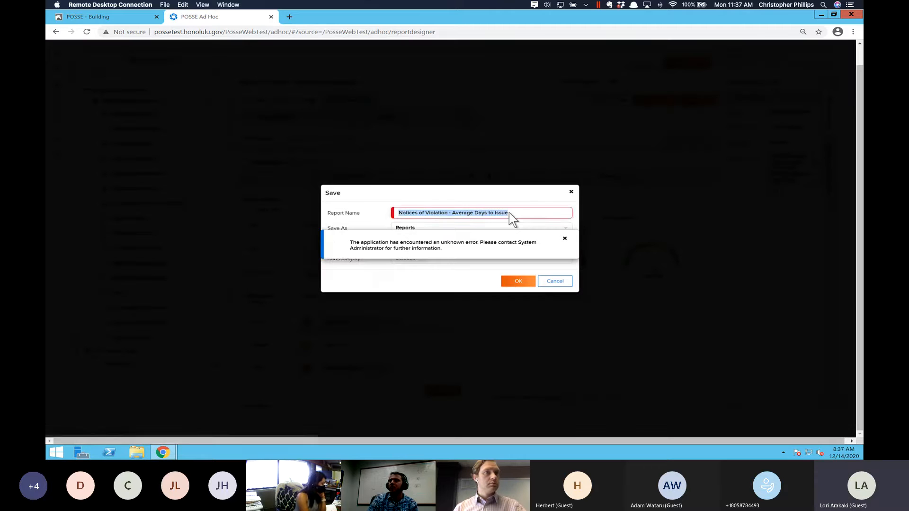
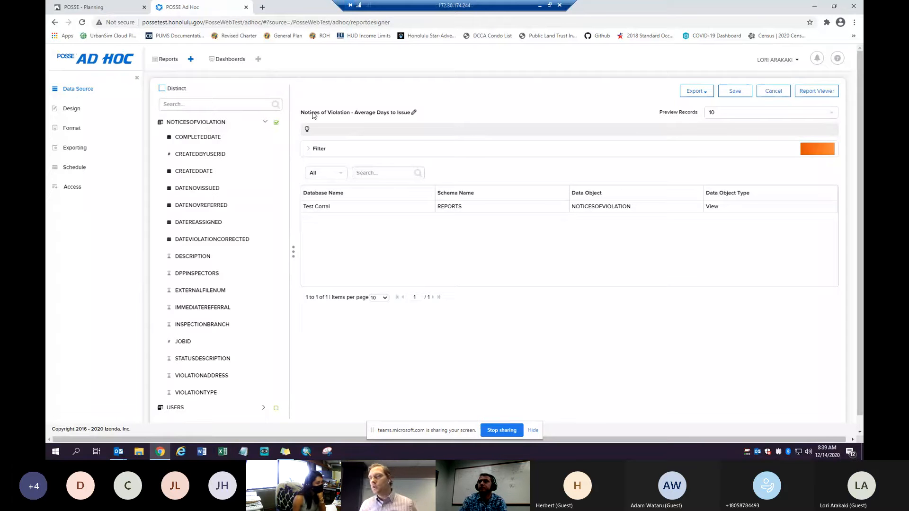
- Add a gauge report part to the design of the Notices of Violation - Average Days to Issue report
{"action": "left_click", "coordinate": [71, 110]}
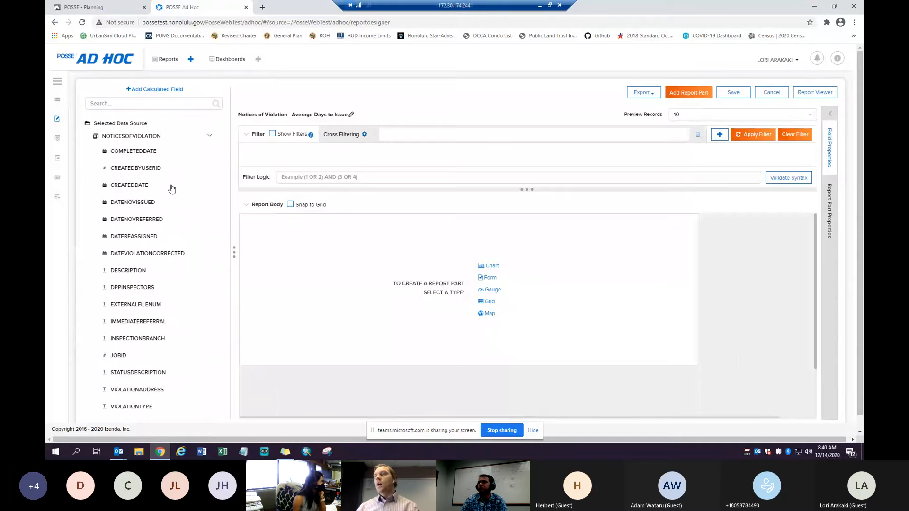
{"action": "left_click", "coordinate": [500, 294]}
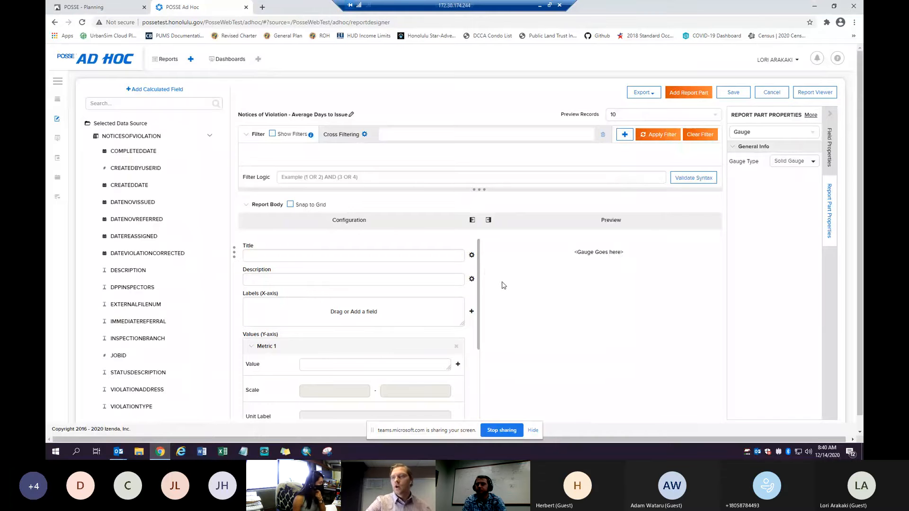
- Add a Numeric calculated field named Days to Issue, pasting the DATEDIFF expression in days from NOTICESOFVIOLATION's CREATEDDATE to its DATENOVISSUED
{"action": "left_click", "coordinate": [158, 90]}
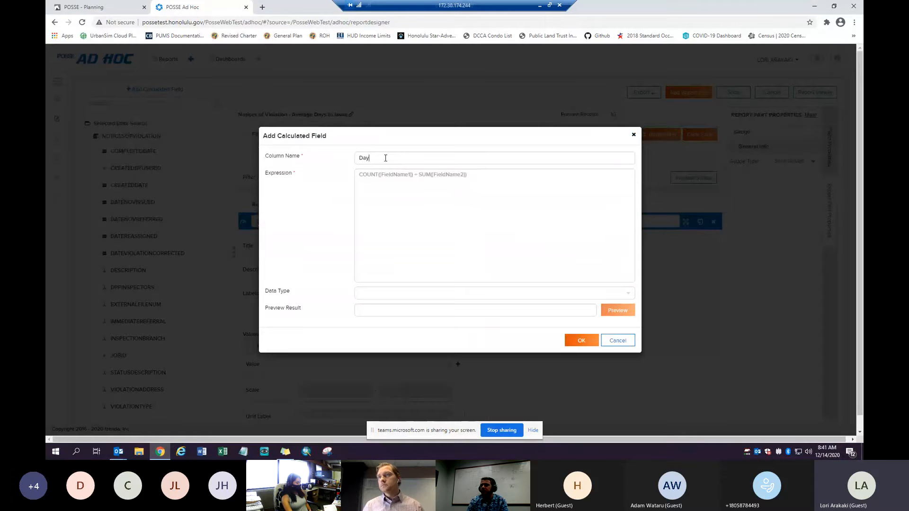
{"action": "type", "text": "s to Issue"}
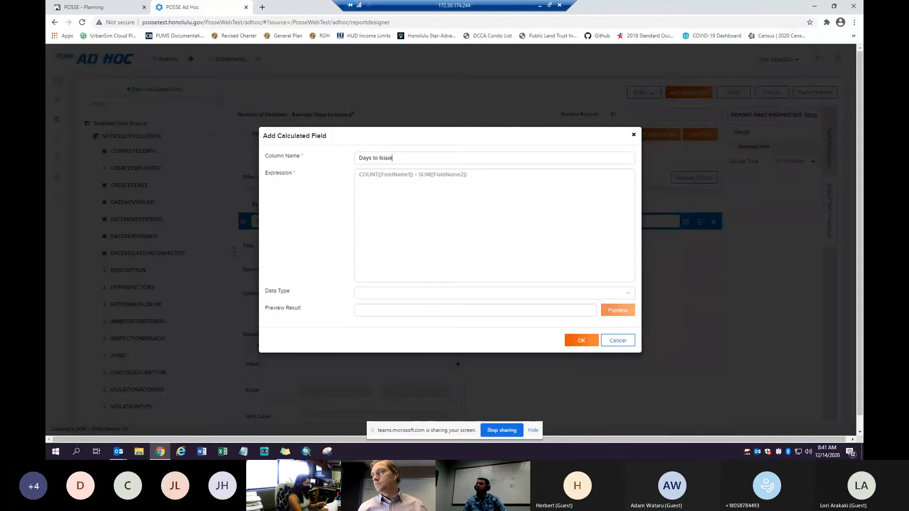
{"action": "right_click", "coordinate": [364, 180]}
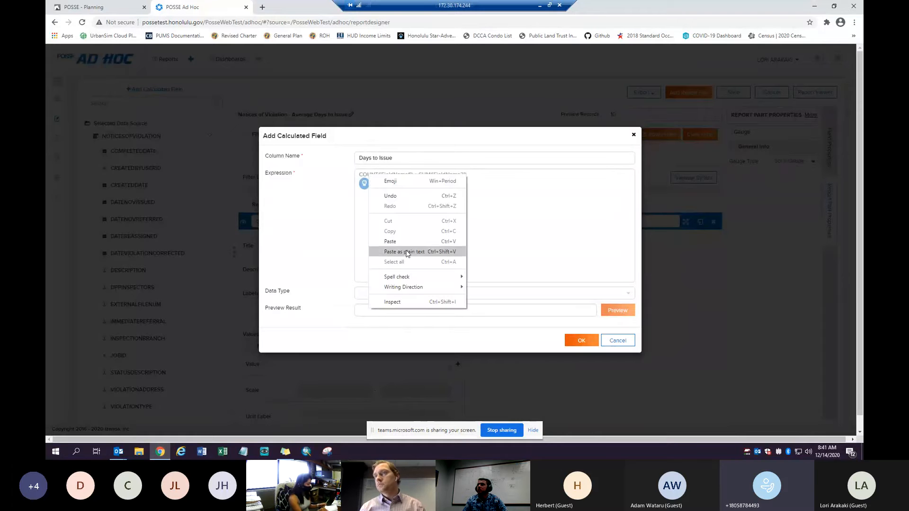
{"action": "left_click", "coordinate": [405, 251]}
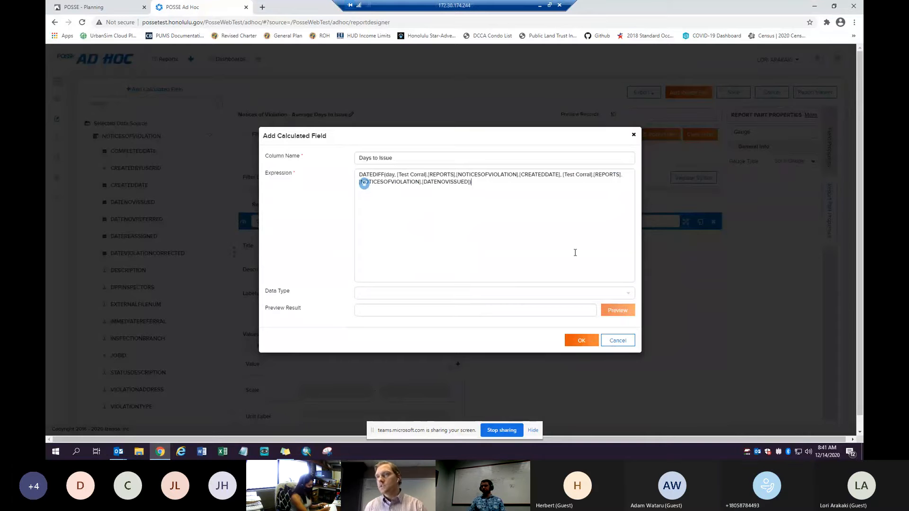
{"action": "left_click", "coordinate": [627, 296]}
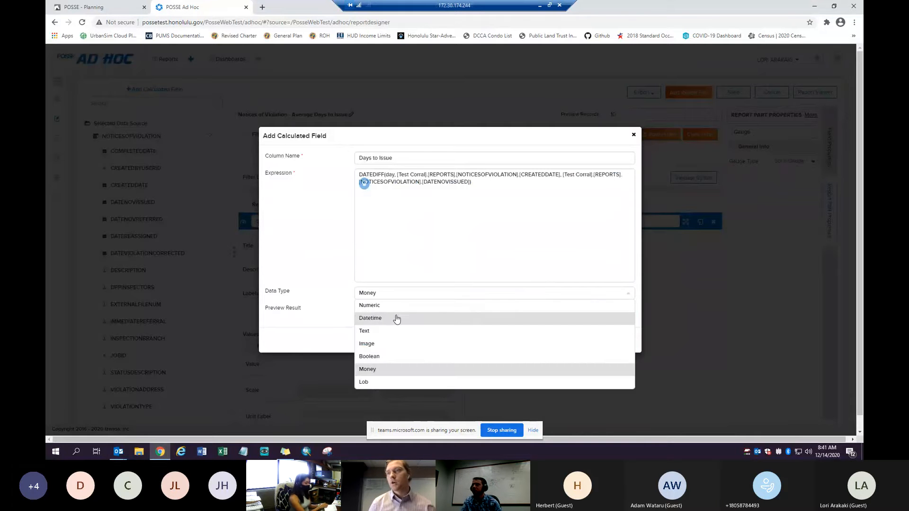
{"action": "left_click", "coordinate": [392, 306]}
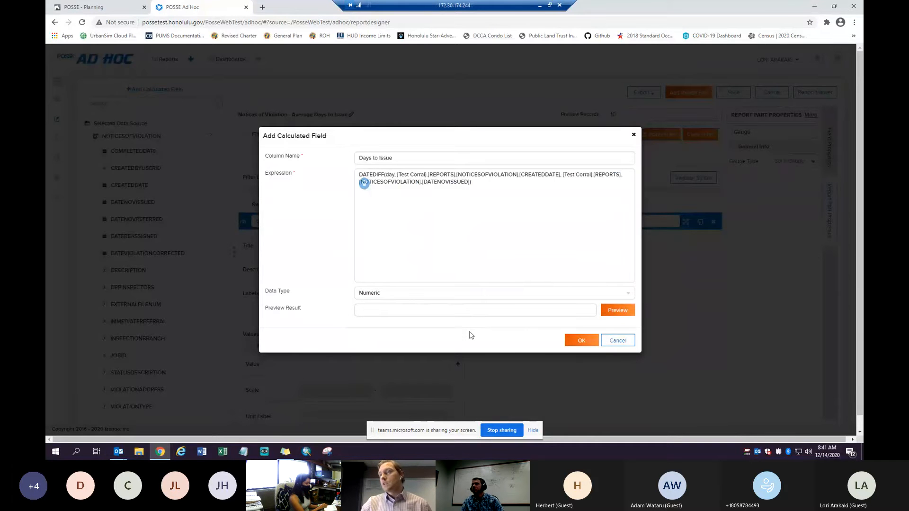
{"action": "left_click", "coordinate": [574, 345]}
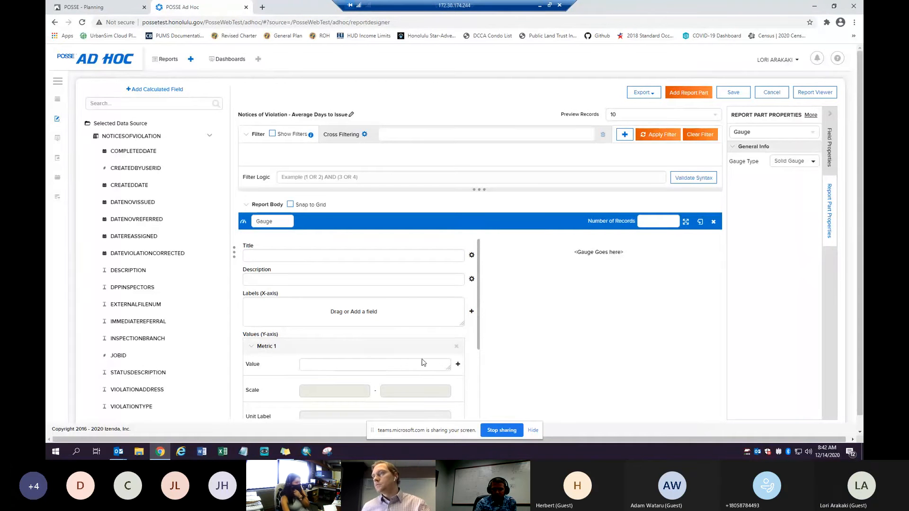
- Assign the Days to Issue calculated field as the value of the gauge's Metric 1
{"action": "scroll", "coordinate": [402, 364], "scroll_direction": "down", "scroll_amount": 3}
{"action": "scroll", "coordinate": [499, 338], "scroll_direction": "down", "scroll_amount": 1}
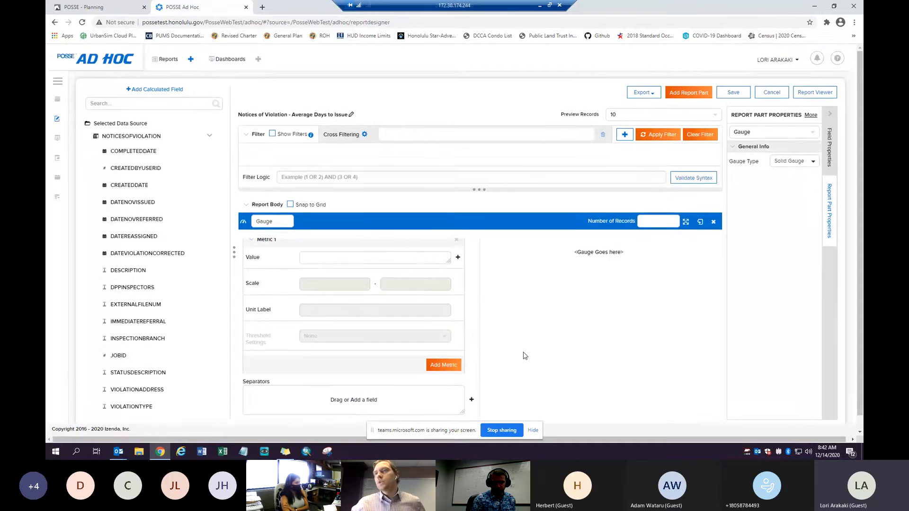
{"action": "scroll", "coordinate": [197, 373], "scroll_direction": "down", "scroll_amount": 1}
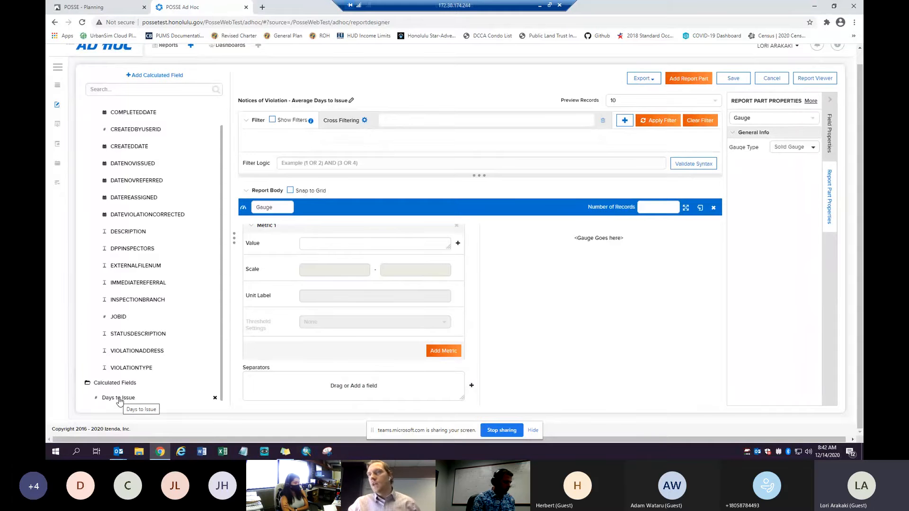
{"action": "left_click_drag", "start_coordinate": [120, 400], "coordinate": [327, 239]}
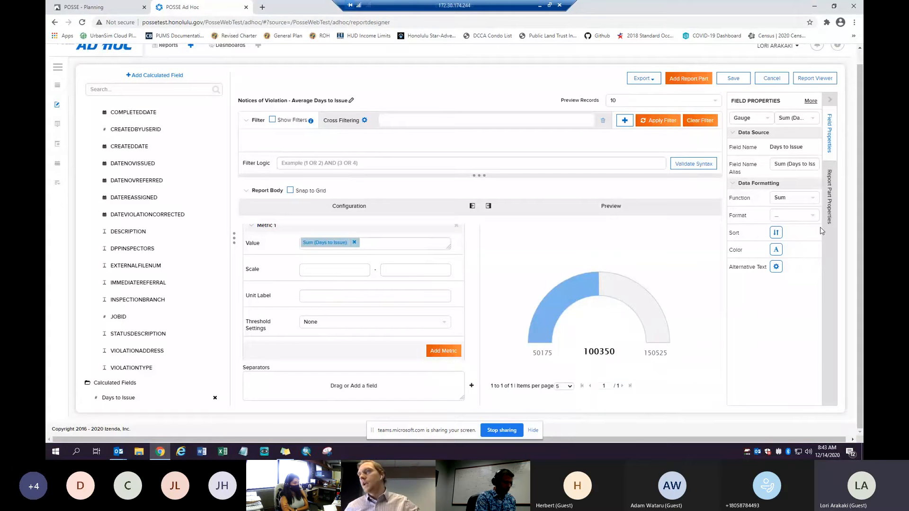
- Set the Days to Issue value's function to Average and its number format to 0000
{"action": "left_click", "coordinate": [814, 200]}
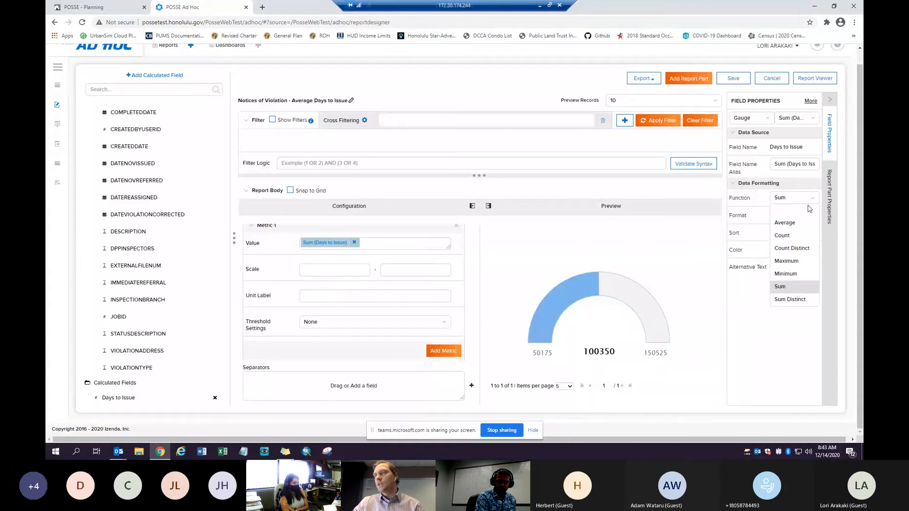
{"action": "left_click", "coordinate": [794, 223]}
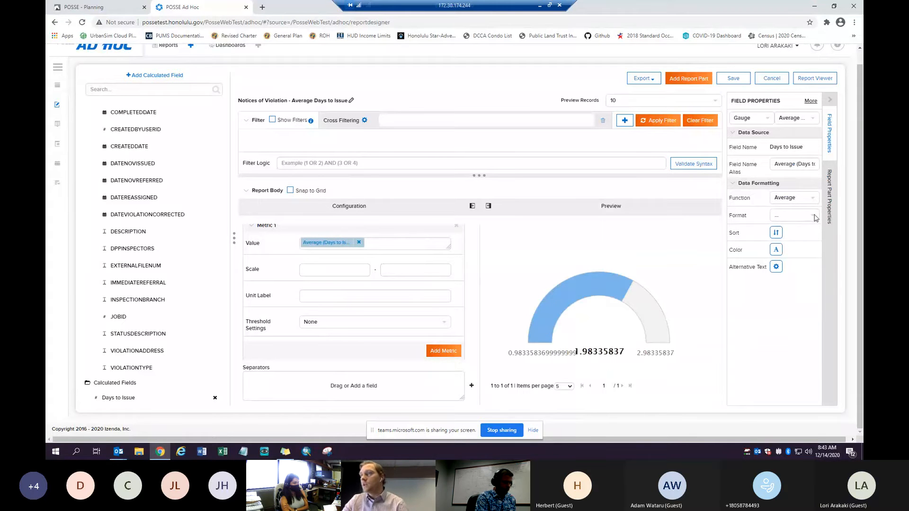
{"action": "left_click", "coordinate": [815, 218]}
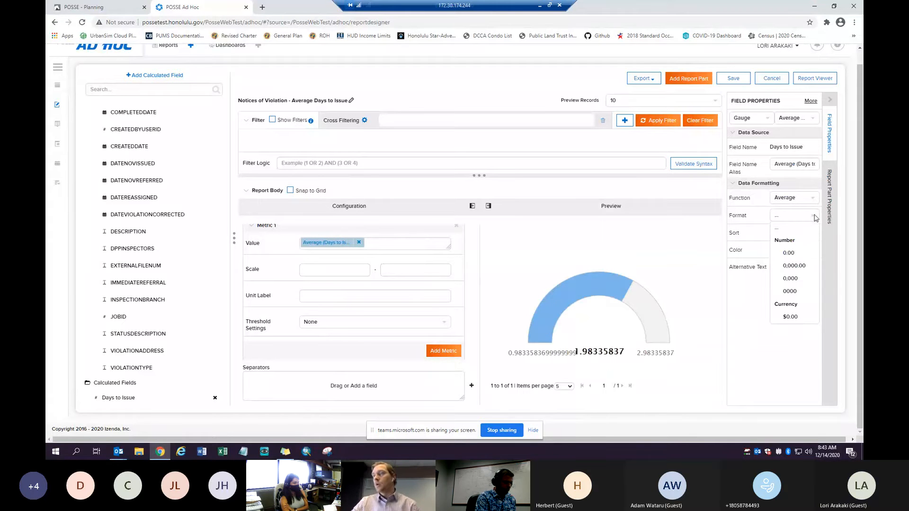
{"action": "left_click", "coordinate": [801, 290]}
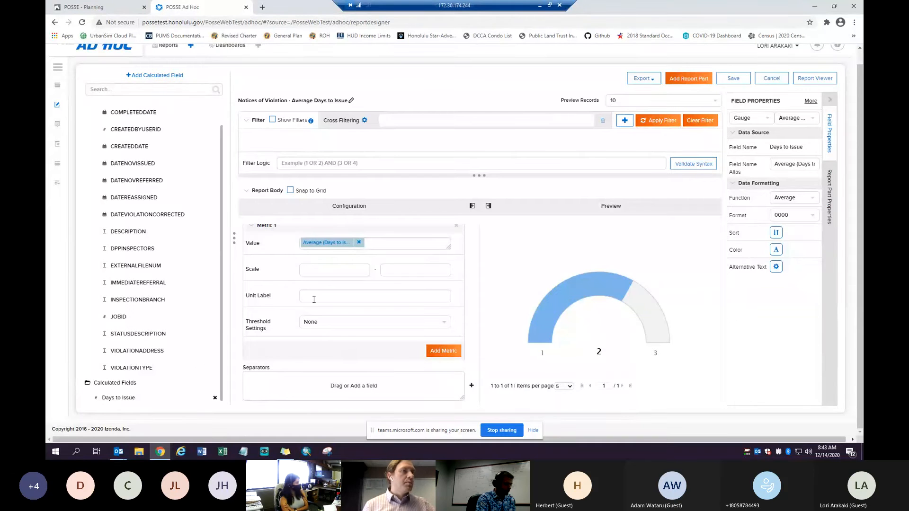
- Set Metric 1's scale to run from 1 to 5 and its unit label to Days to Issue
{"action": "scroll", "coordinate": [302, 342], "scroll_direction": "up", "scroll_amount": 3}
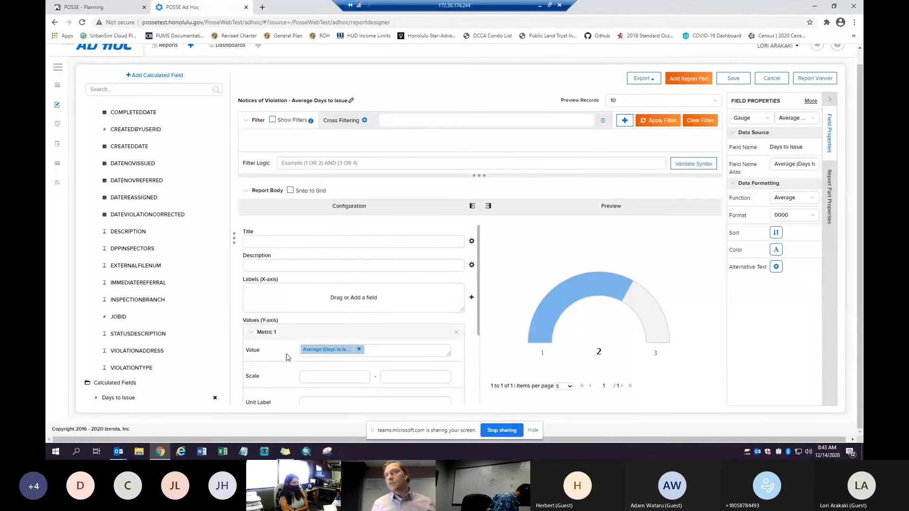
{"action": "scroll", "coordinate": [287, 357], "scroll_direction": "down", "scroll_amount": 1}
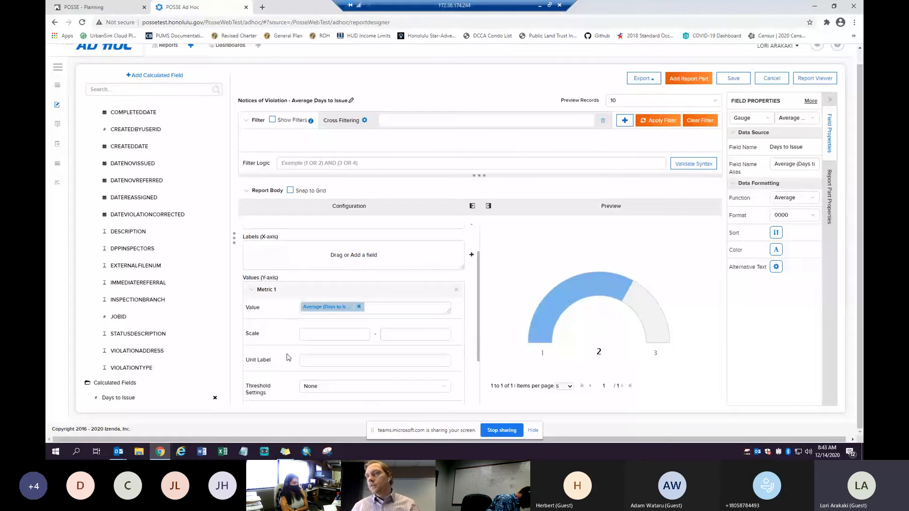
{"action": "left_click", "coordinate": [331, 334]}
{"action": "type", "text": "1"}
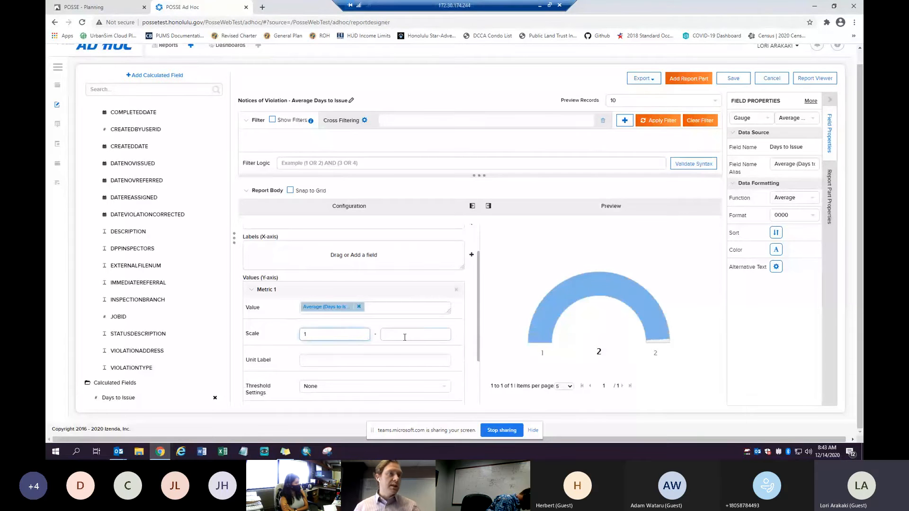
{"action": "left_click", "coordinate": [407, 335]}
{"action": "type", "text": "5"}
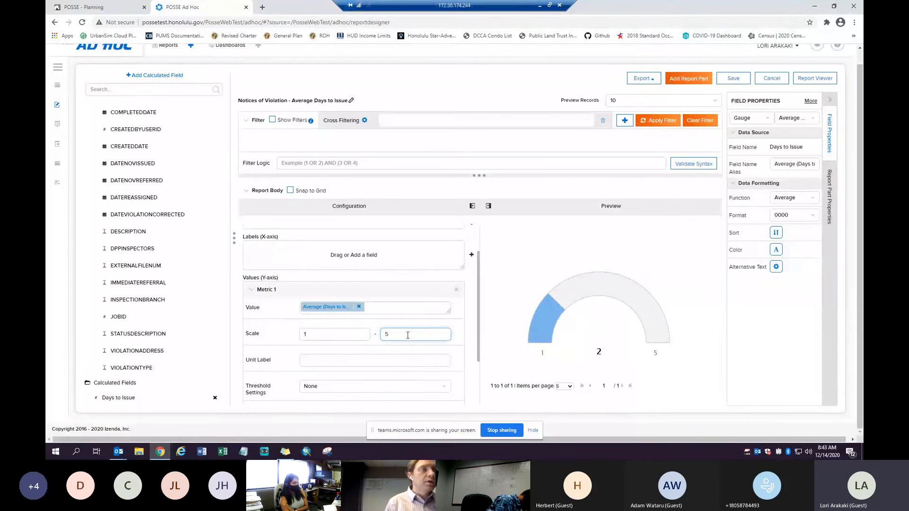
{"action": "left_click", "coordinate": [417, 363]}
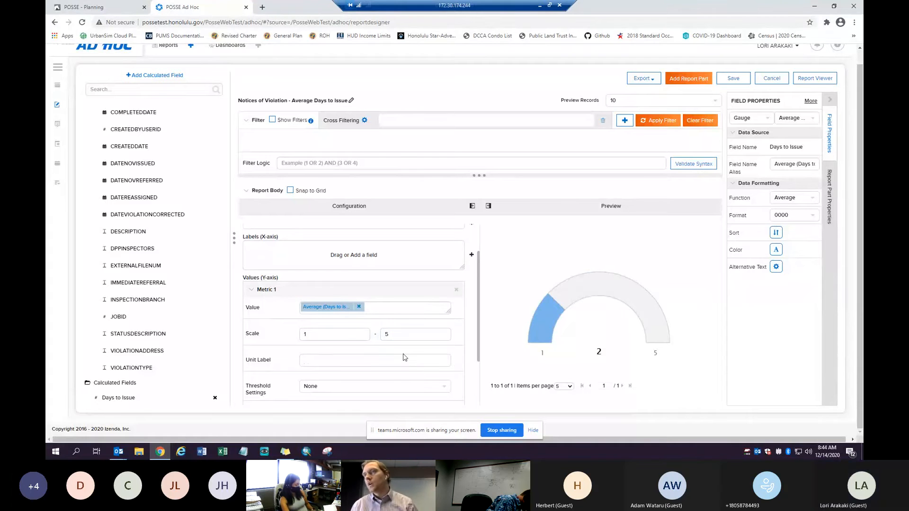
{"action": "type", "text": "Days to Issue"}
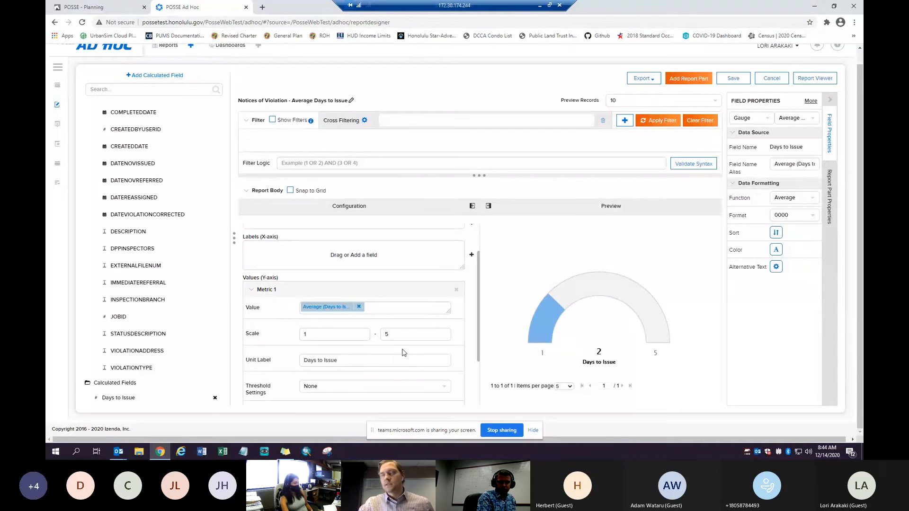
- Switch Metric 1's threshold settings to Static and set the green Low threshold to Less Than 3
{"action": "left_click", "coordinate": [445, 387]}
{"action": "scroll", "coordinate": [444, 387], "scroll_direction": "down", "scroll_amount": 2}
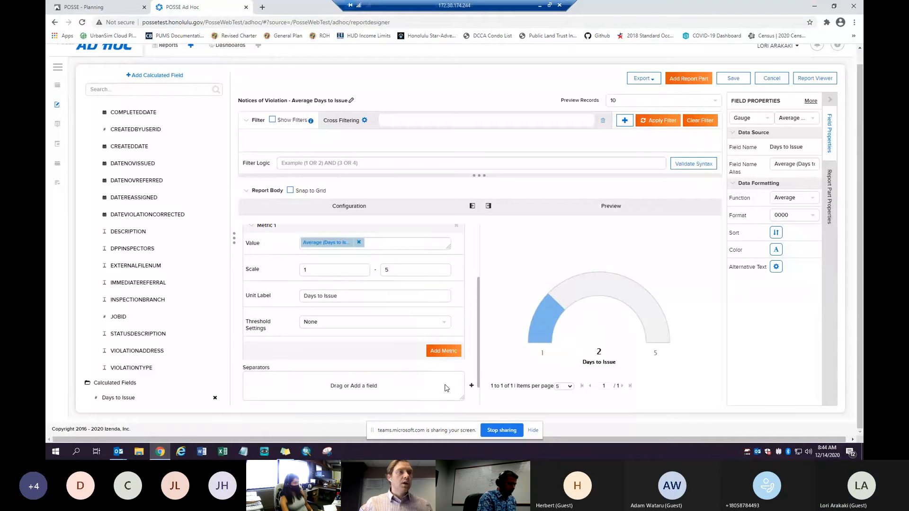
{"action": "left_click", "coordinate": [445, 325]}
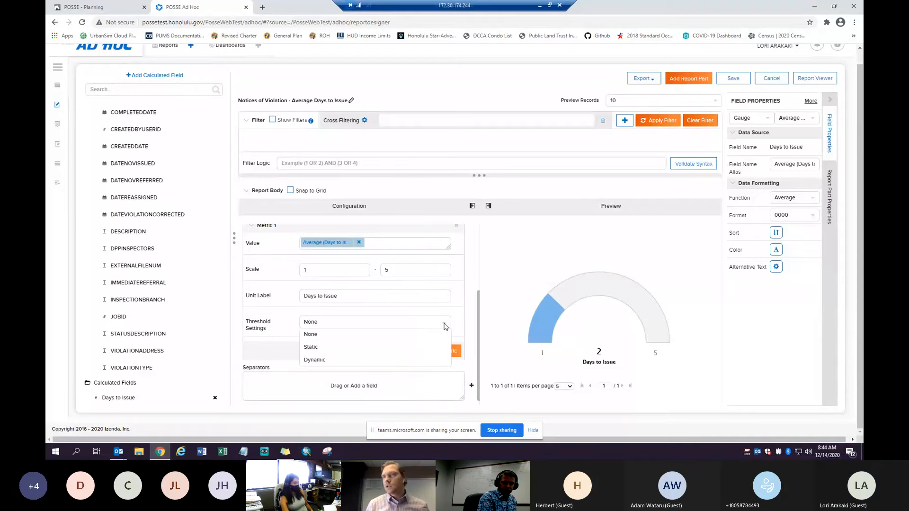
{"action": "left_click", "coordinate": [390, 349]}
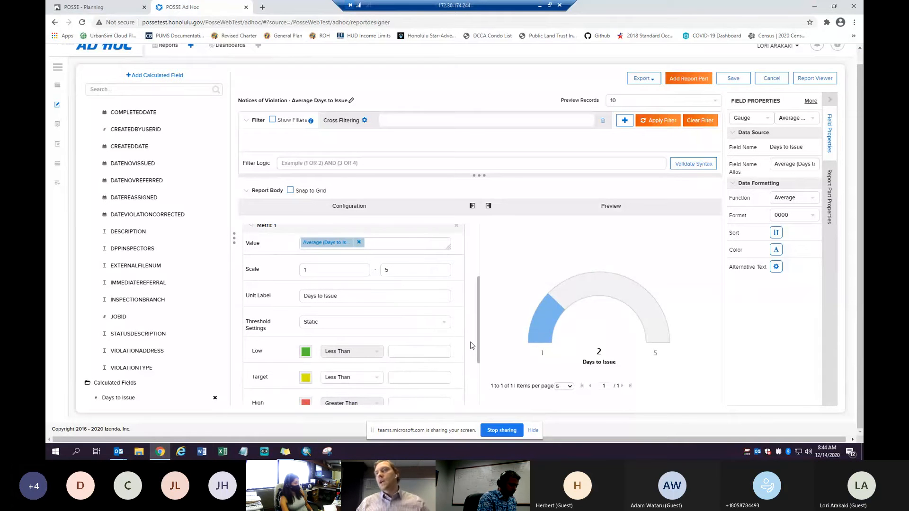
{"action": "scroll", "coordinate": [472, 345], "scroll_direction": "down", "scroll_amount": 2}
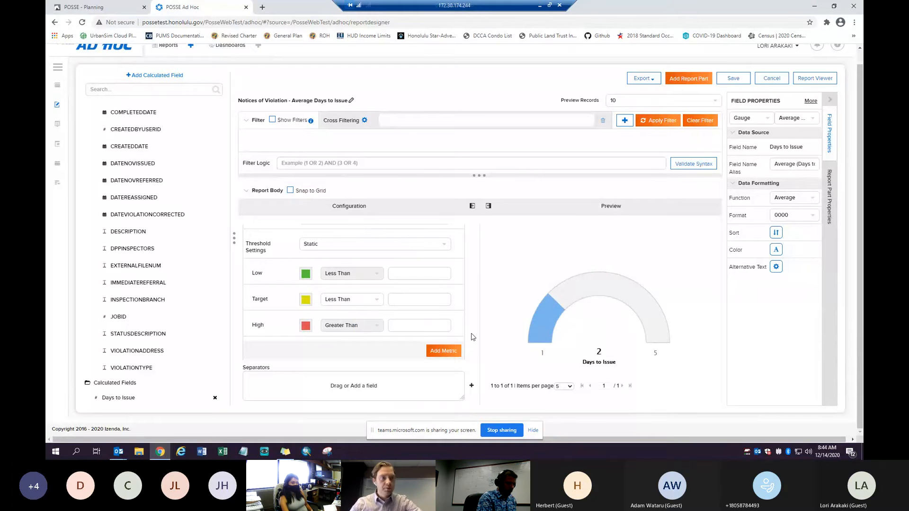
{"action": "left_click", "coordinate": [429, 273]}
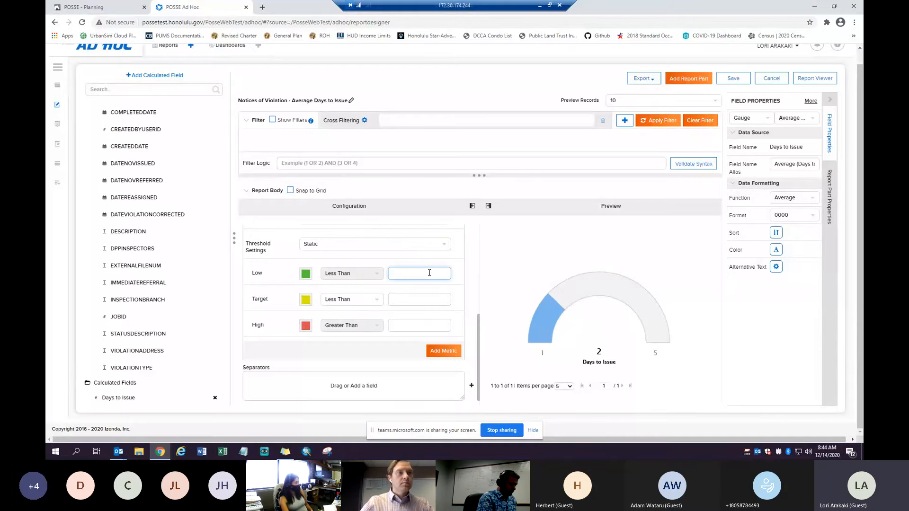
{"action": "type", "text": "3"}
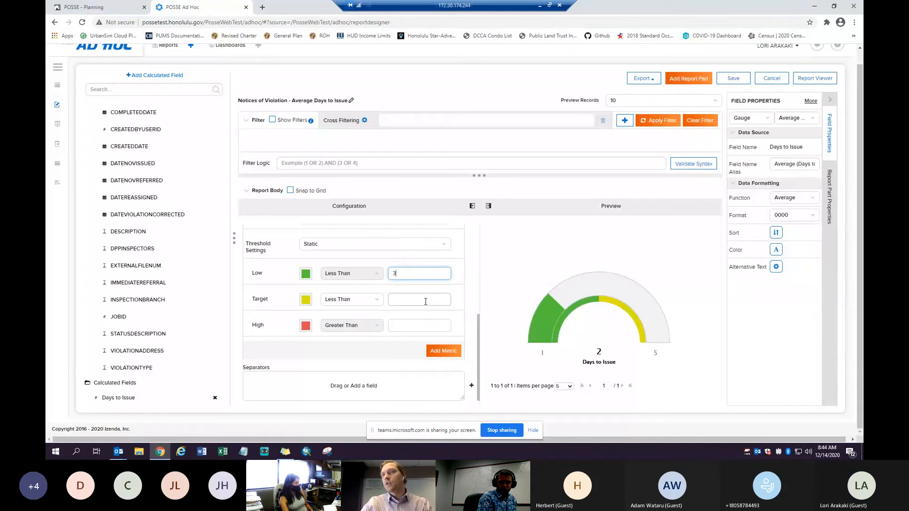
- Set Metric 1's yellow Target threshold to Less Than 4 and red High threshold to Greater Than 4, and add a second metric
{"action": "left_click", "coordinate": [423, 325]}
{"action": "type", "text": "4"}
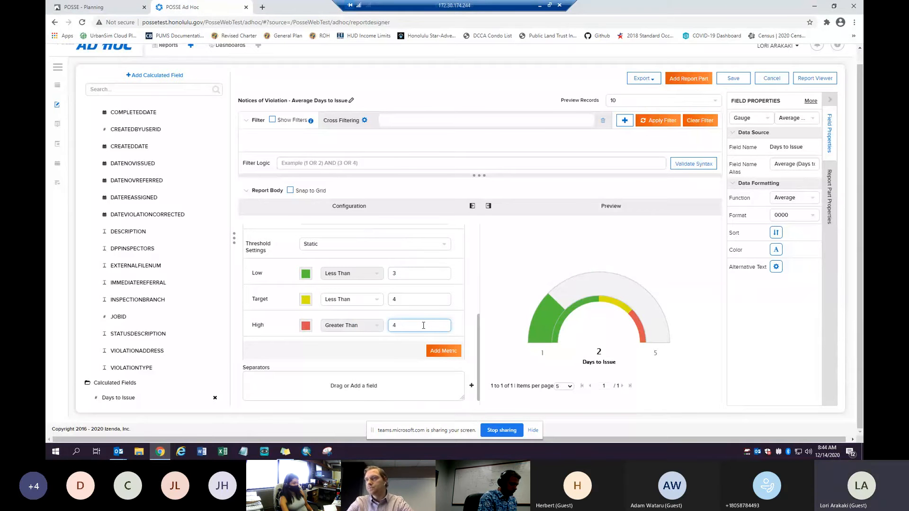
{"action": "left_click", "coordinate": [445, 352]}
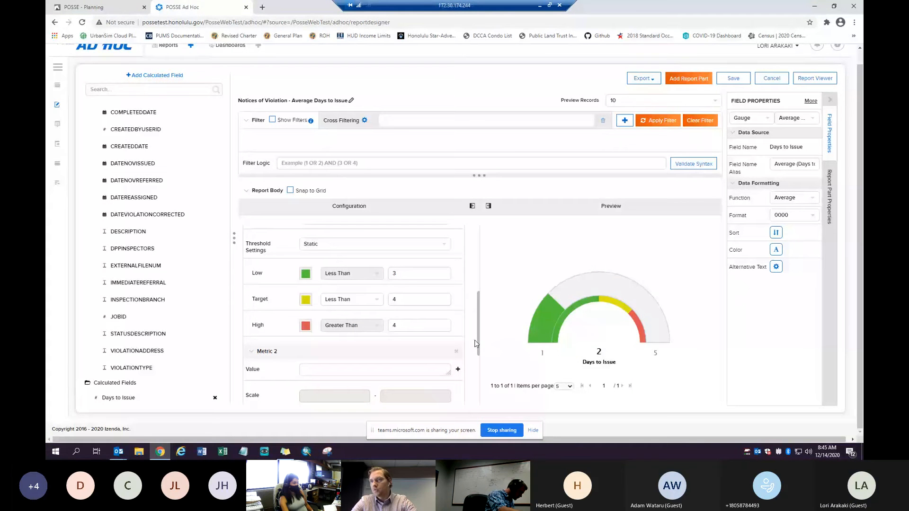
{"action": "scroll", "coordinate": [470, 339], "scroll_direction": "down", "scroll_amount": 3}
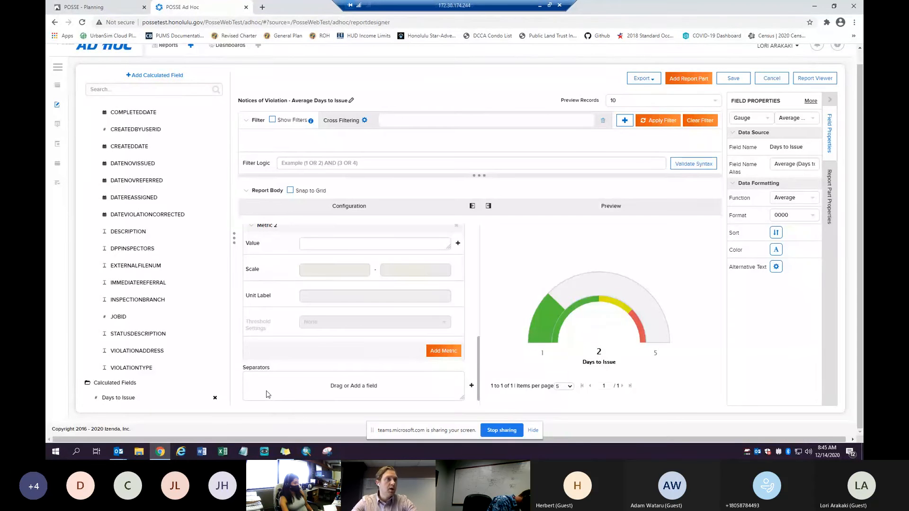
- Add the STATUSDESCRIPTION field as the gauge's separator
{"action": "left_click", "coordinate": [472, 385]}
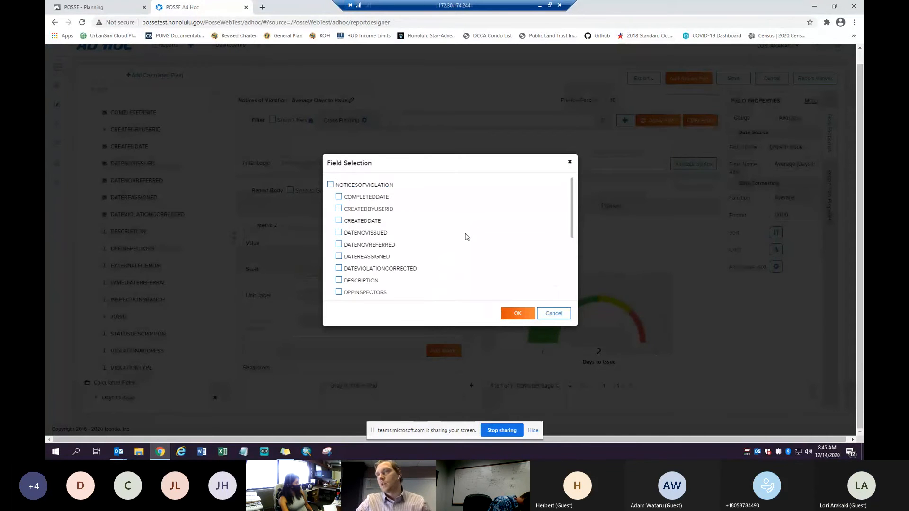
{"action": "scroll", "coordinate": [466, 237], "scroll_direction": "down", "scroll_amount": 3}
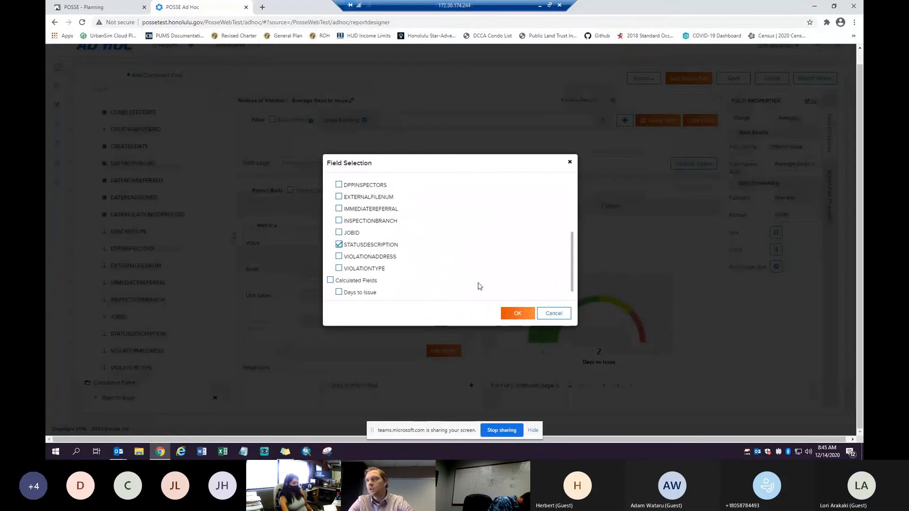
{"action": "left_click", "coordinate": [514, 315]}
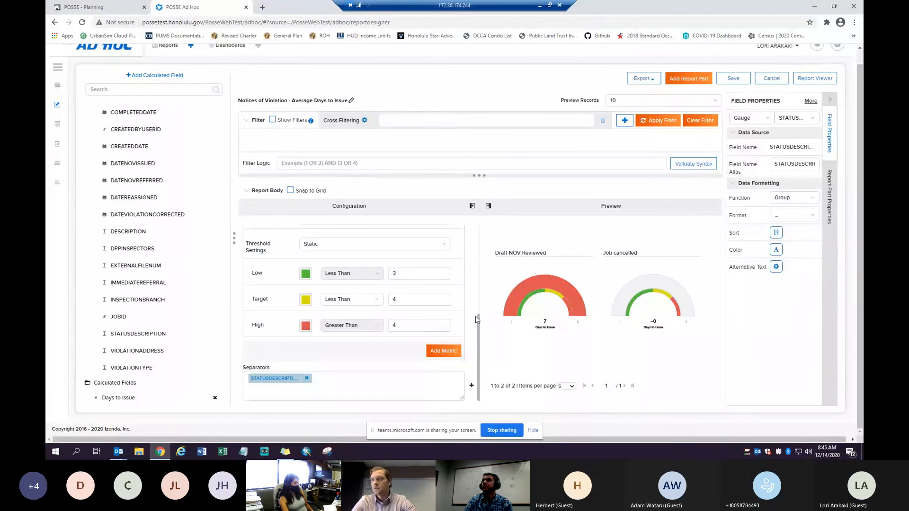
- Try to save the report as "Notices of Violation - Average Days to Issue-la" under Reports without choosing a category
{"action": "left_click", "coordinate": [736, 78]}
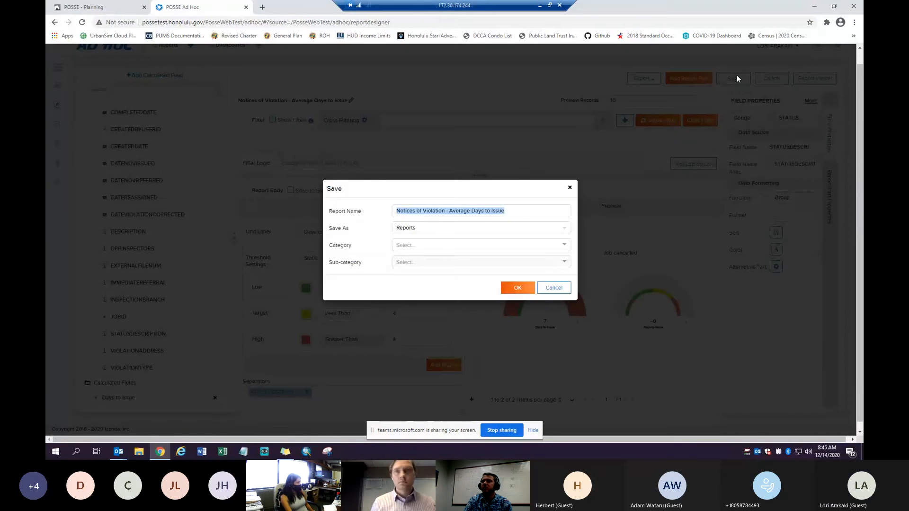
{"action": "left_click", "coordinate": [524, 209]}
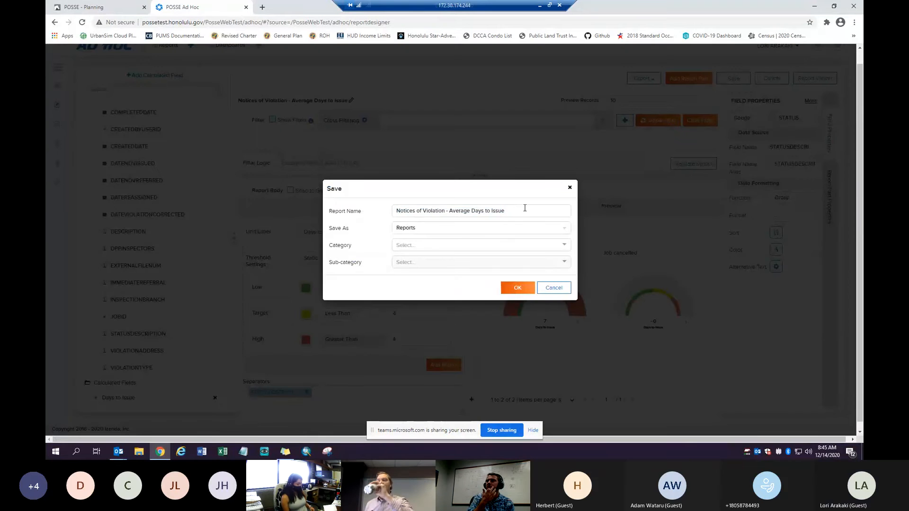
{"action": "type", "text": "-"}
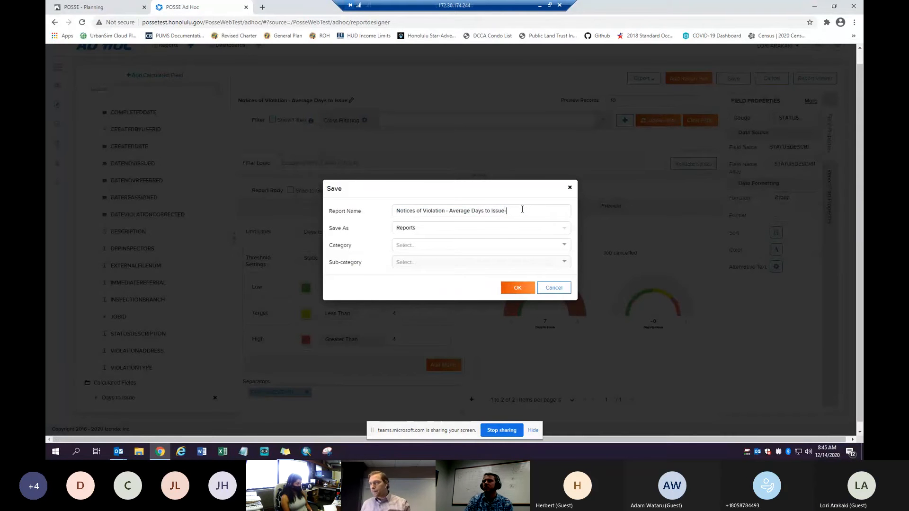
{"action": "type", "text": "la"}
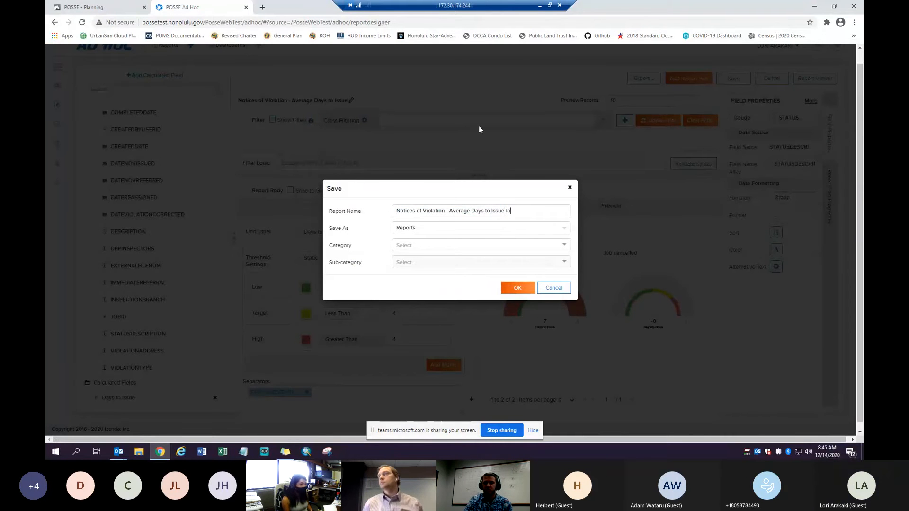
{"action": "left_click", "coordinate": [519, 231]}
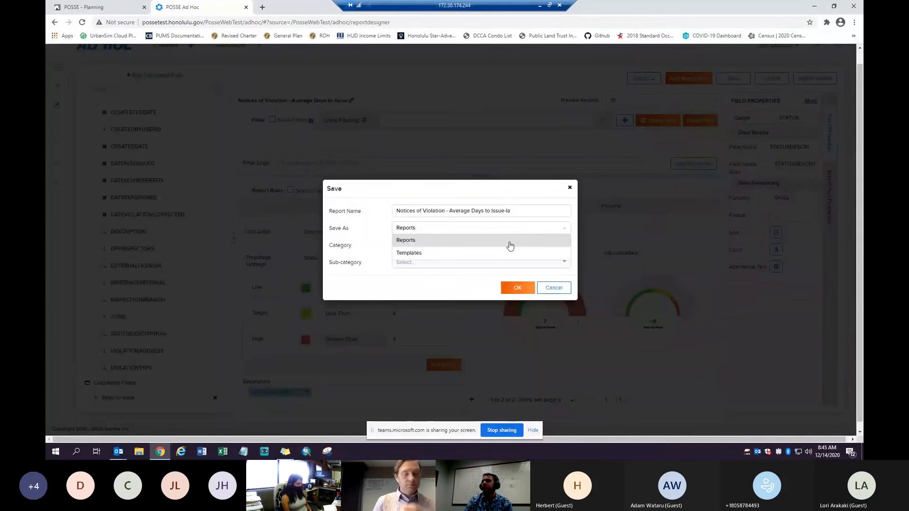
{"action": "left_click", "coordinate": [529, 239]}
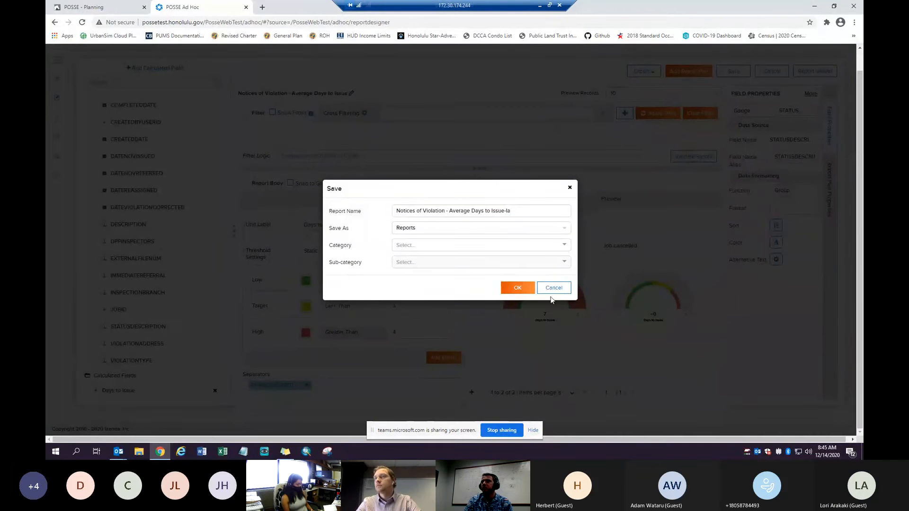
{"action": "left_click", "coordinate": [517, 288]}
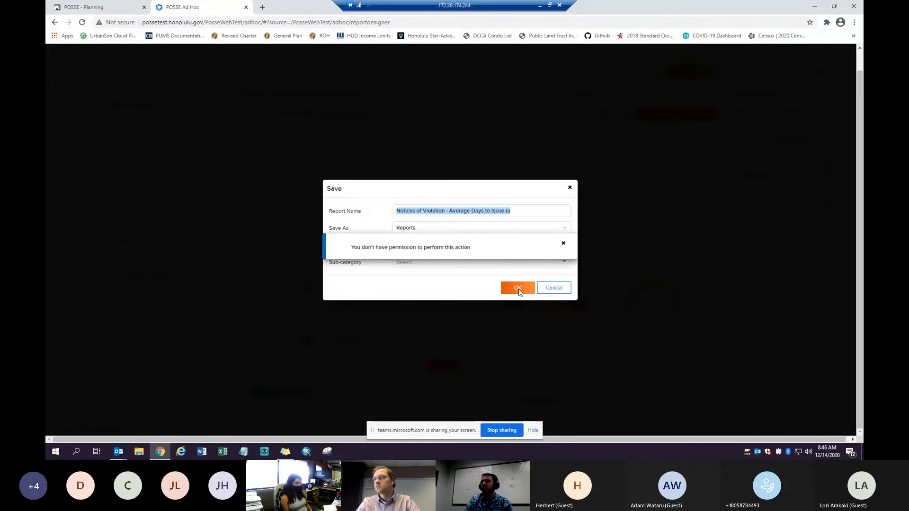
- Dismiss the permission message, assign the report to the Training category and save it
{"action": "left_click", "coordinate": [563, 245]}
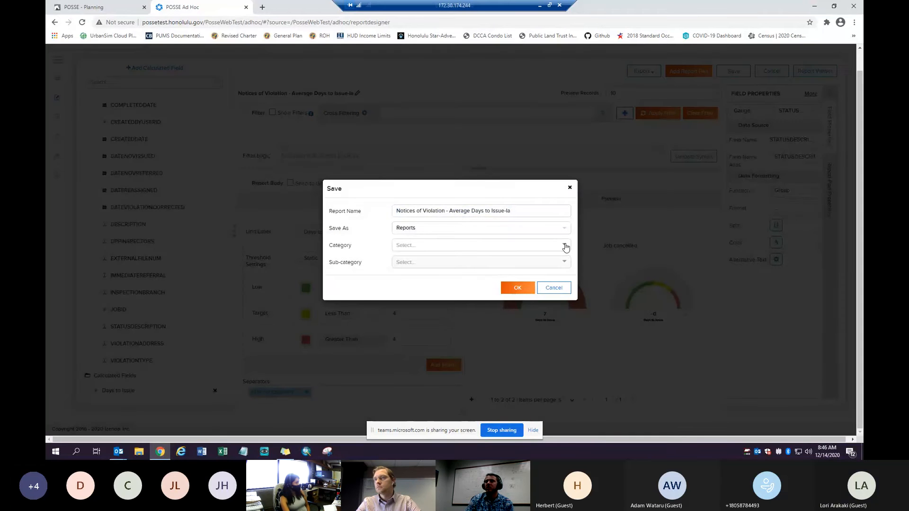
{"action": "left_click", "coordinate": [564, 246]}
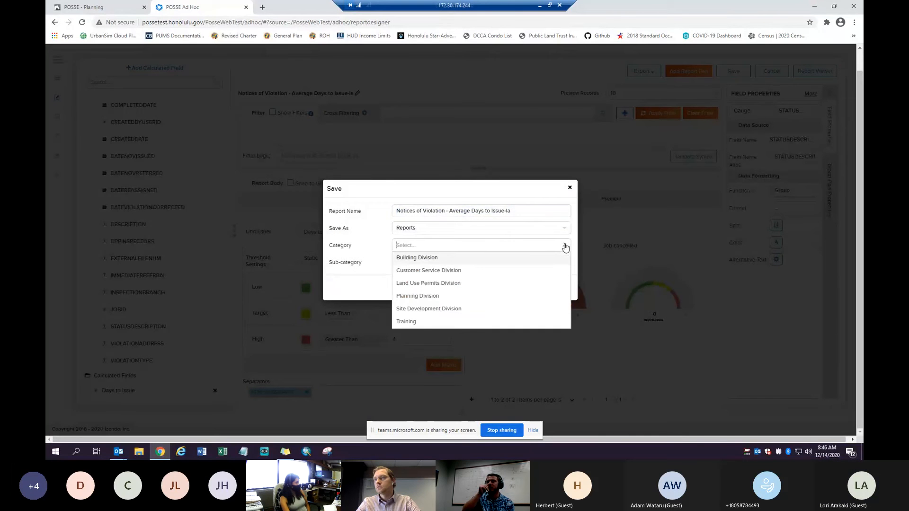
{"action": "left_click", "coordinate": [415, 320]}
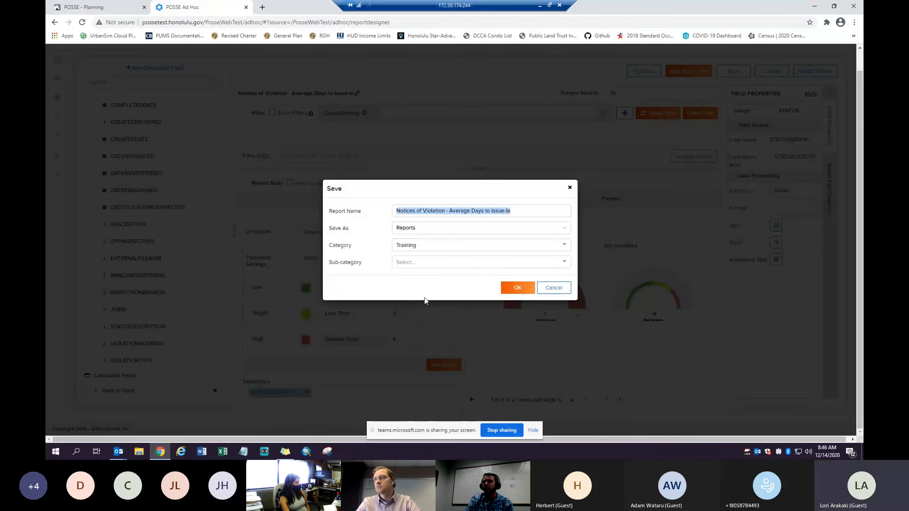
{"action": "left_click", "coordinate": [519, 289]}
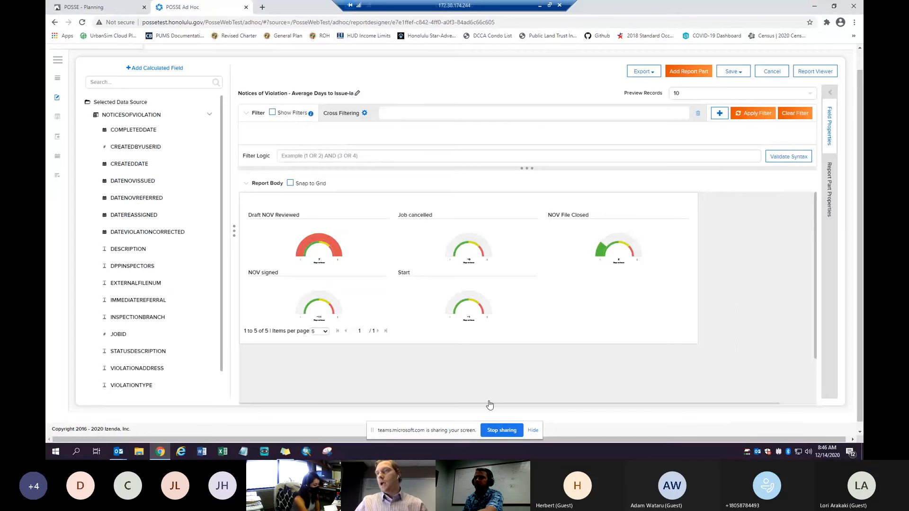
- Stop sharing the screen in the Teams meeting
{"action": "left_click", "coordinate": [504, 434]}
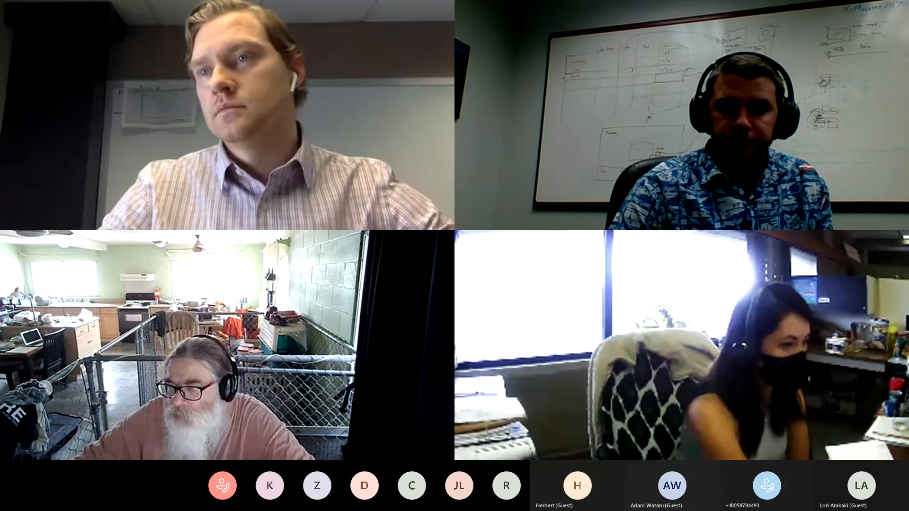